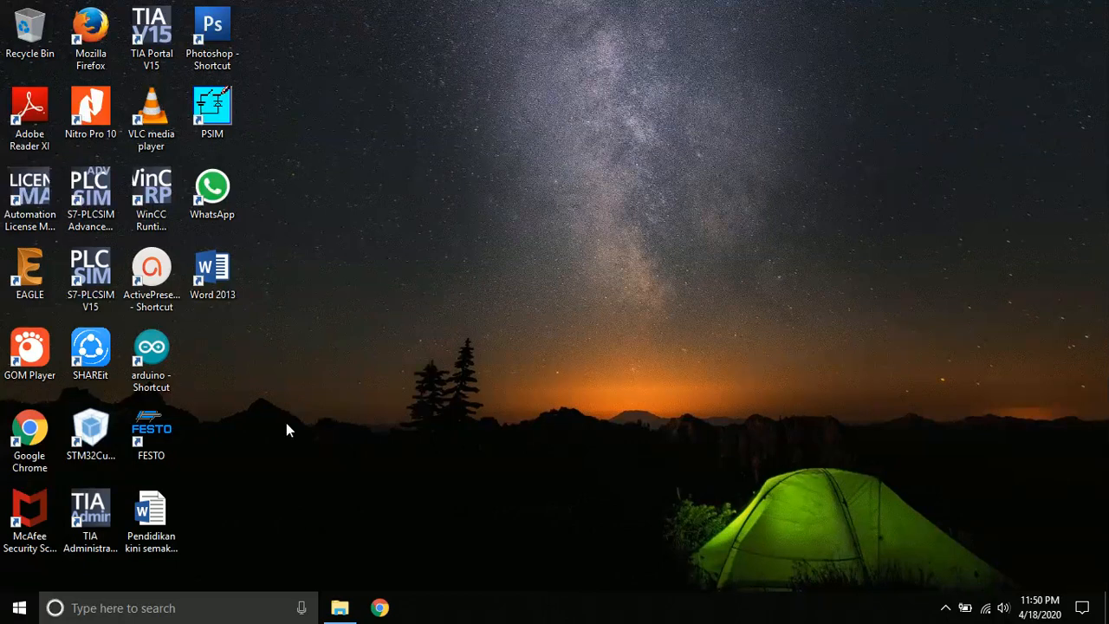
Step: Launch FluidSIM-P from the desktop and create a new blank circuit drawing beside the component library
double_click(155, 438)
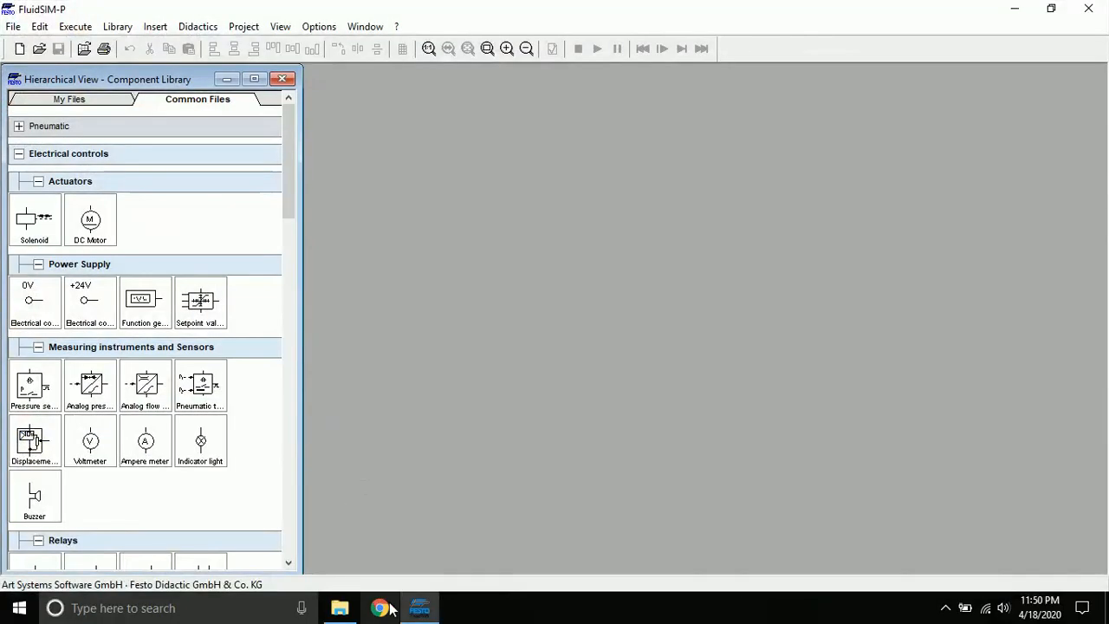
click(422, 611)
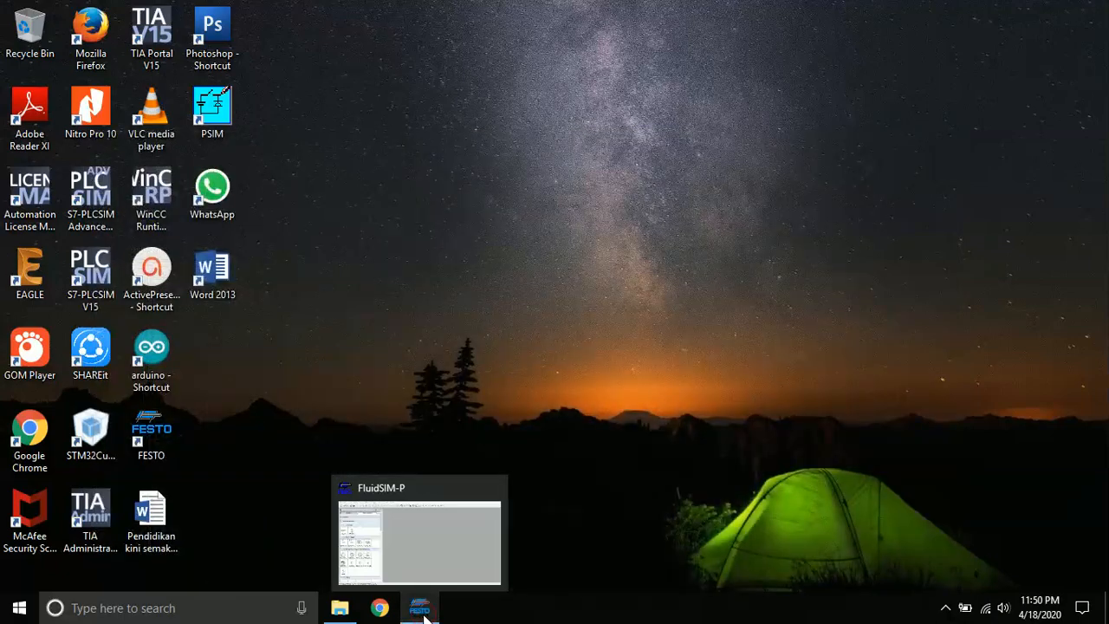
click(423, 611)
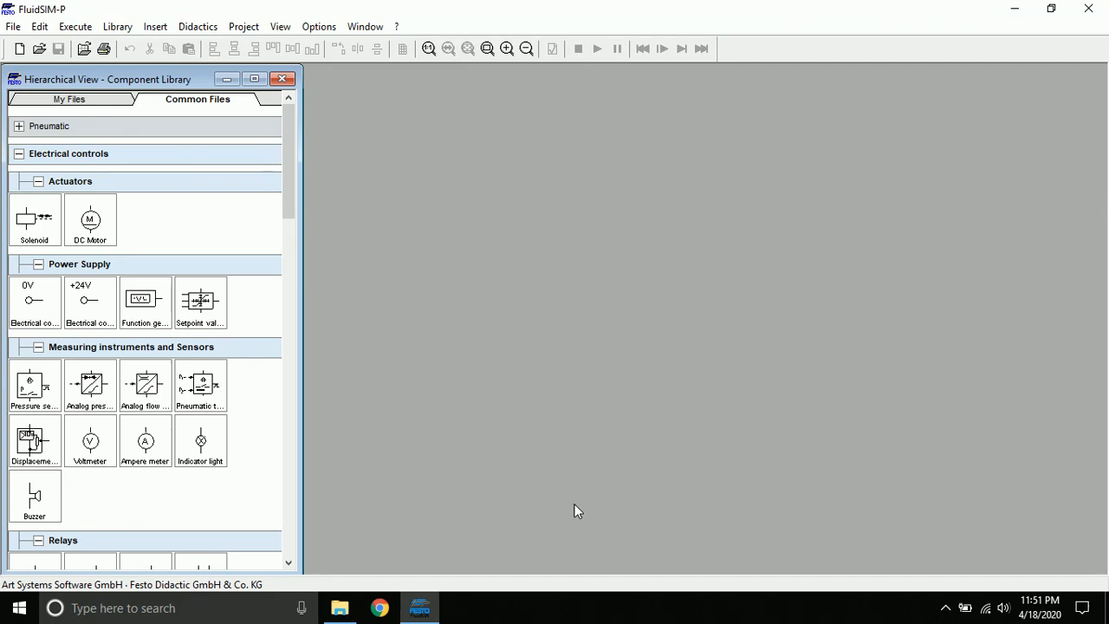
key(XF86MonBrightnessDown)
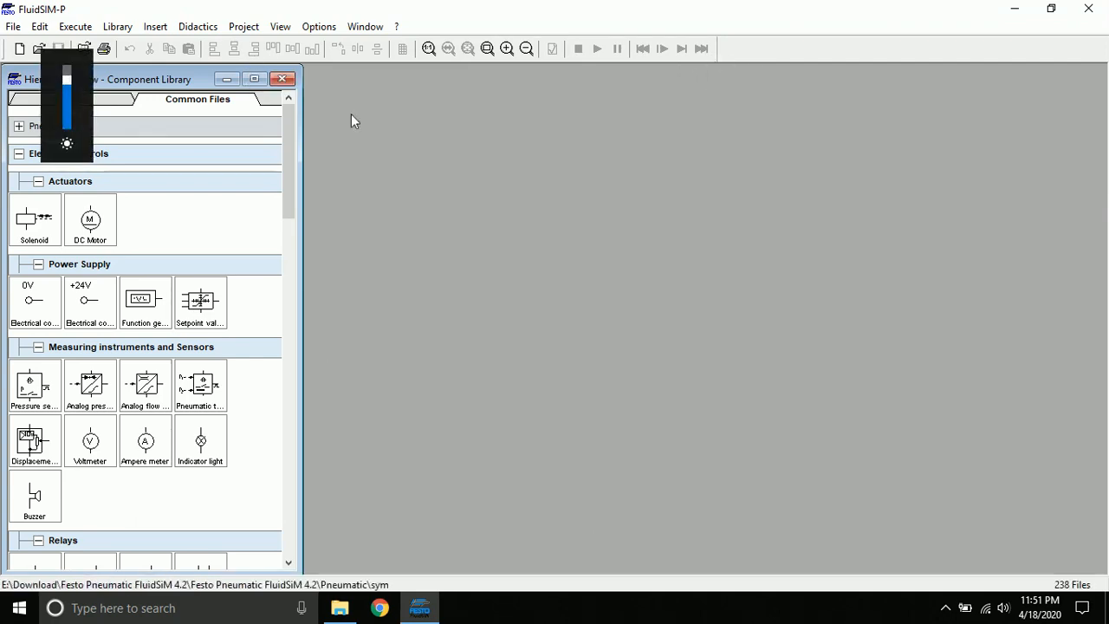
click(19, 50)
click(293, 170)
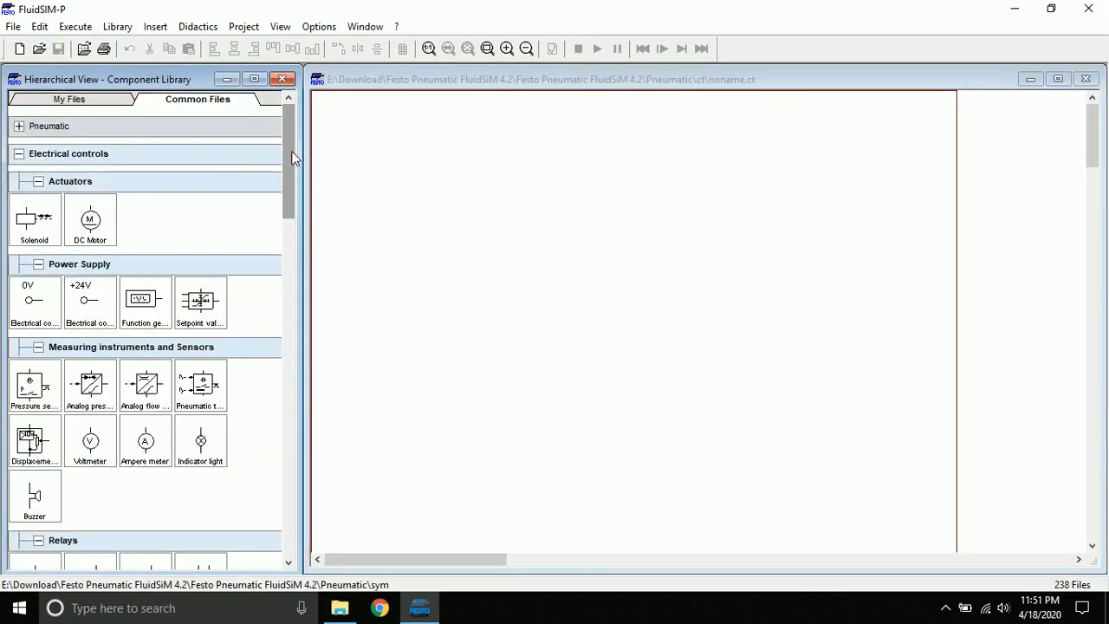
click(458, 180)
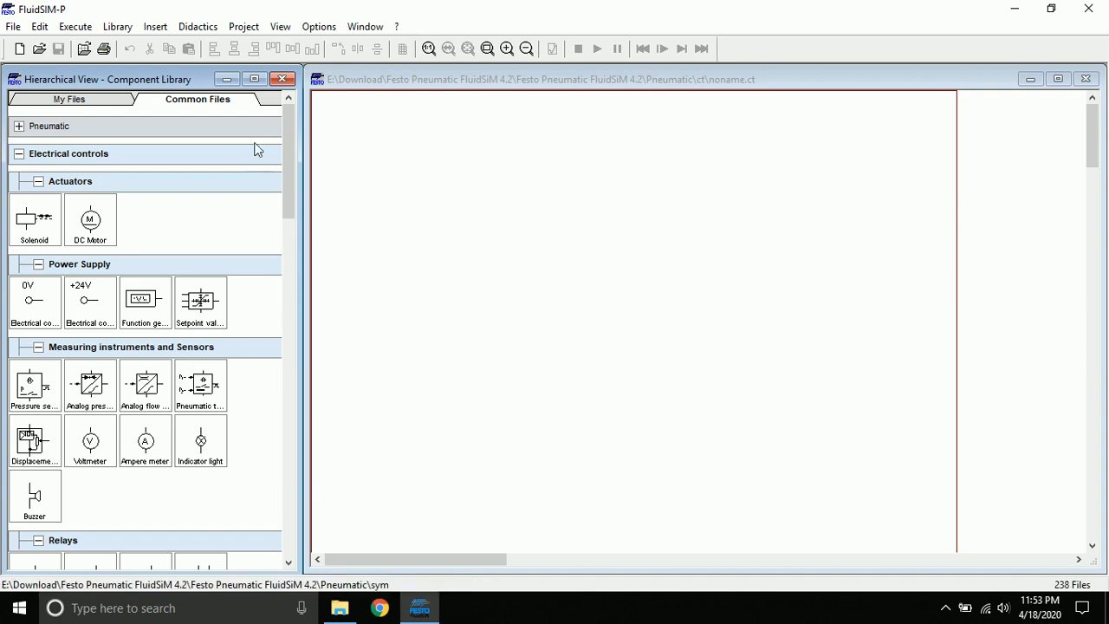
Step: Place a +24V electrical connection near the upper-left corner of the circuit sheet
drag(286, 172, 285, 136)
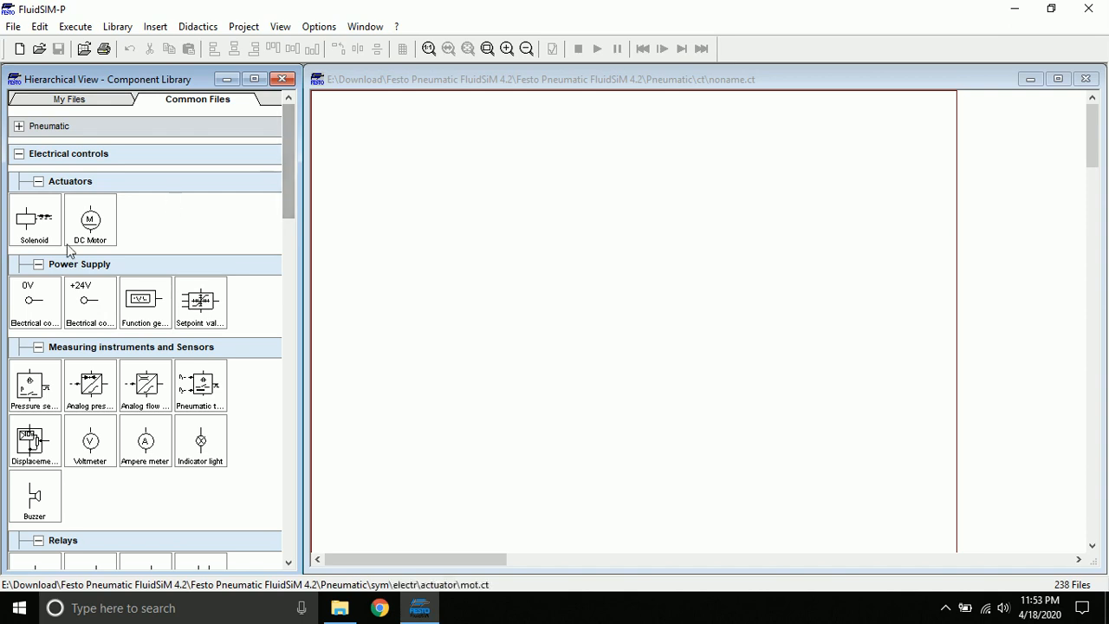
drag(285, 180, 288, 191)
drag(87, 259, 395, 130)
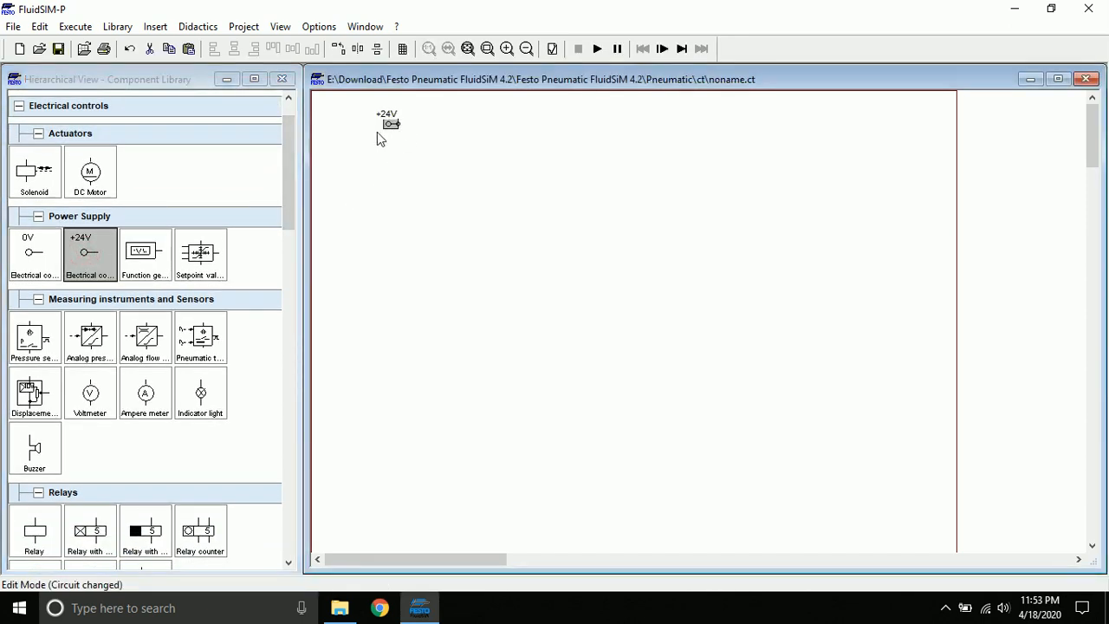
click(377, 131)
click(468, 269)
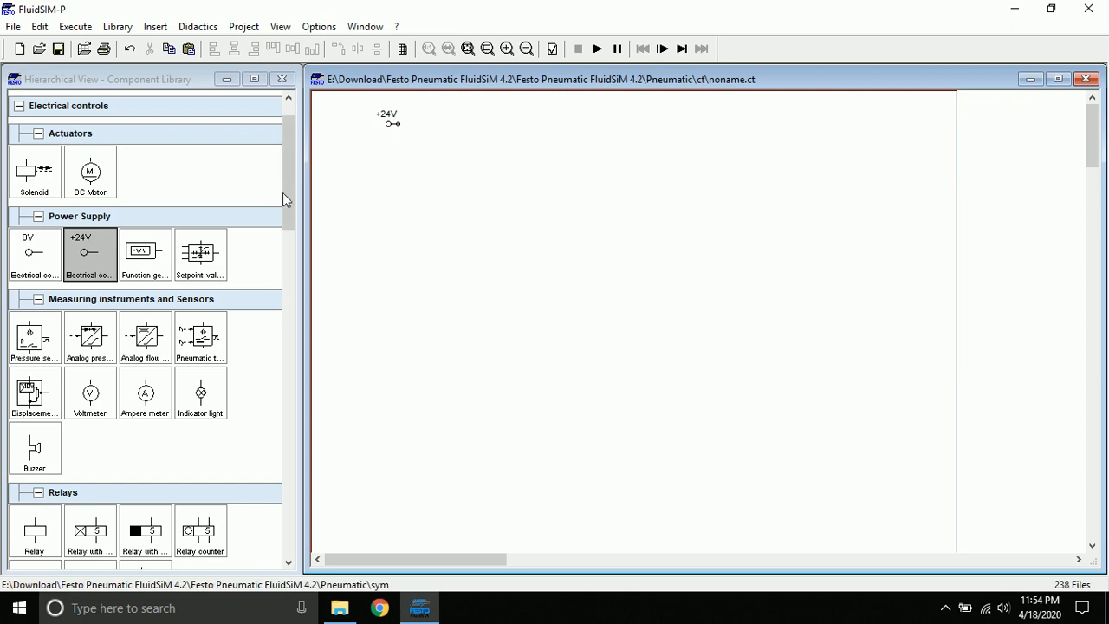
Step: Place a break pushbutton below the +24V connection and a make pushbutton directly beneath it
drag(292, 192, 280, 303)
scroll(286, 279, up, 2)
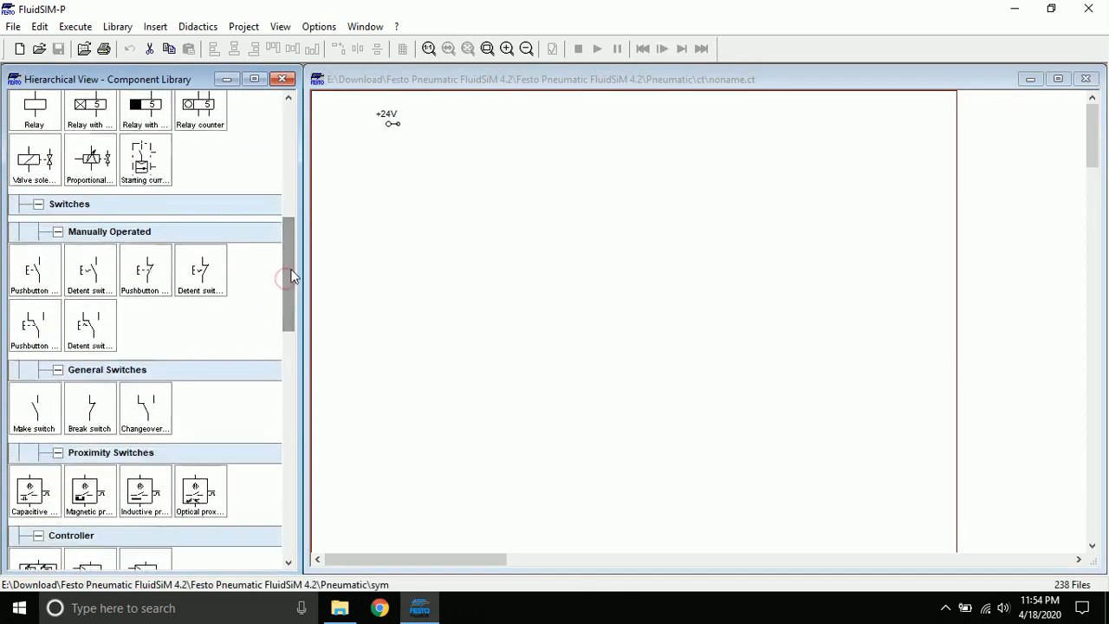
drag(156, 270, 413, 182)
click(419, 231)
drag(294, 309, 295, 299)
drag(38, 319, 406, 231)
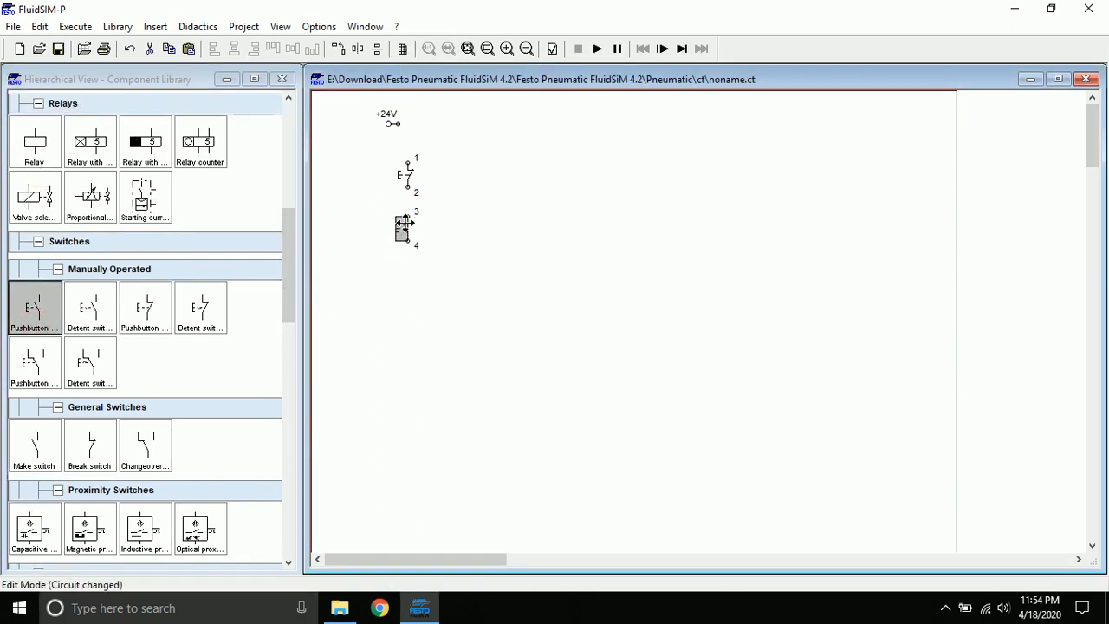
Step: Add a relay below the make pushbutton and shift that pushbutton slightly down to even out the spacing
mouse_move(282, 268)
mouse_down()
mouse_move(288, 241)
mouse_move(288, 255)
mouse_up()
drag(42, 199, 407, 305)
drag(400, 217, 399, 230)
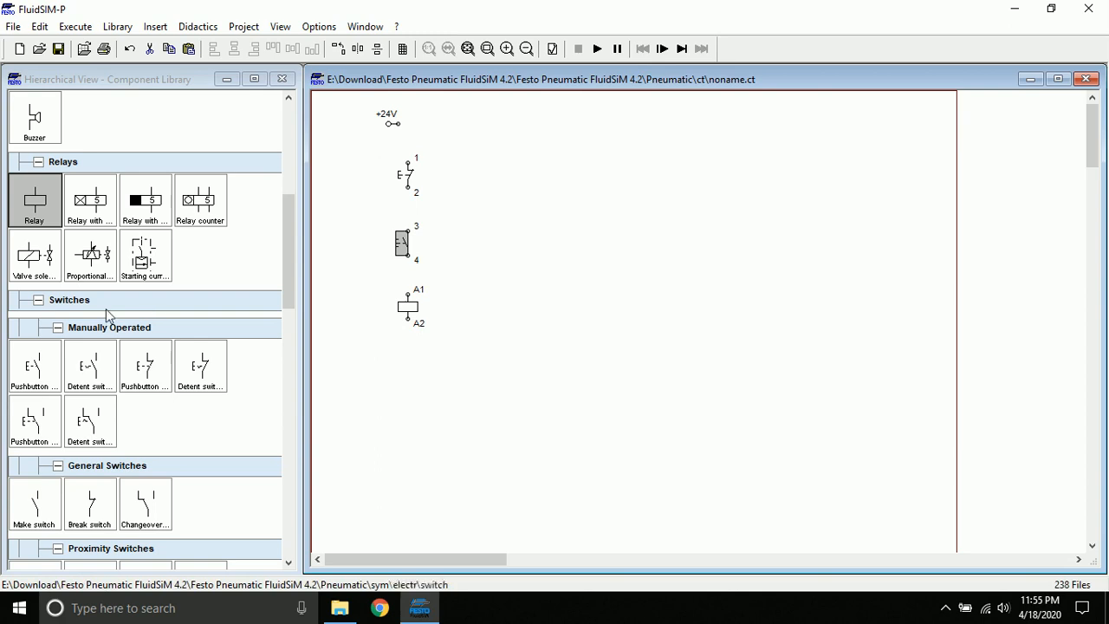
Step: Wire the +24V connection to terminal 1 of the break pushbutton
click(396, 124)
drag(396, 124, 408, 162)
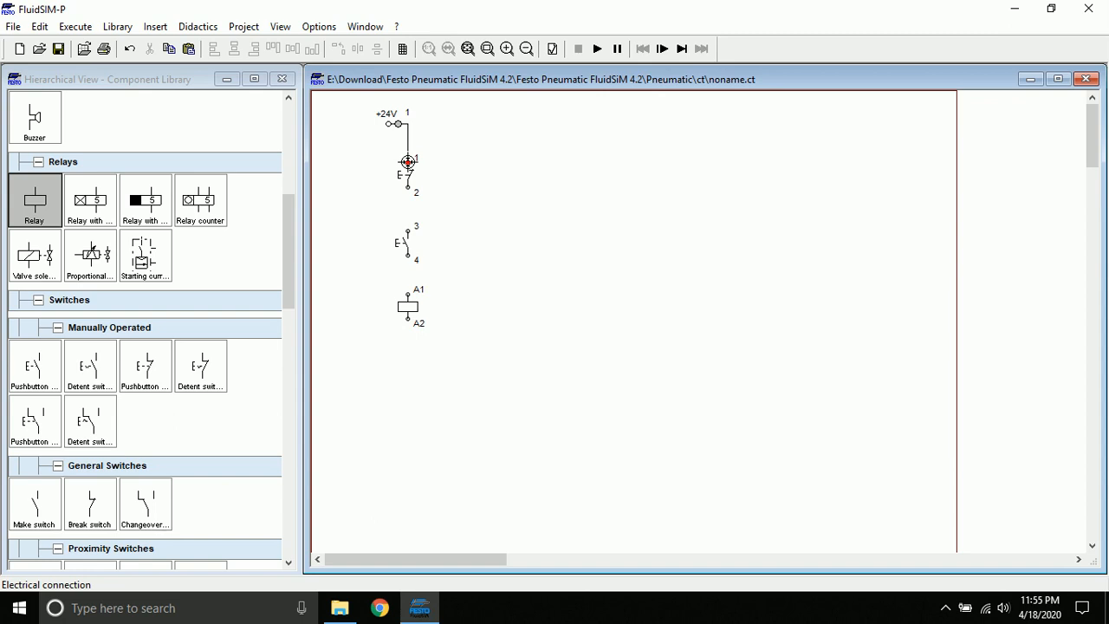
double_click(405, 174)
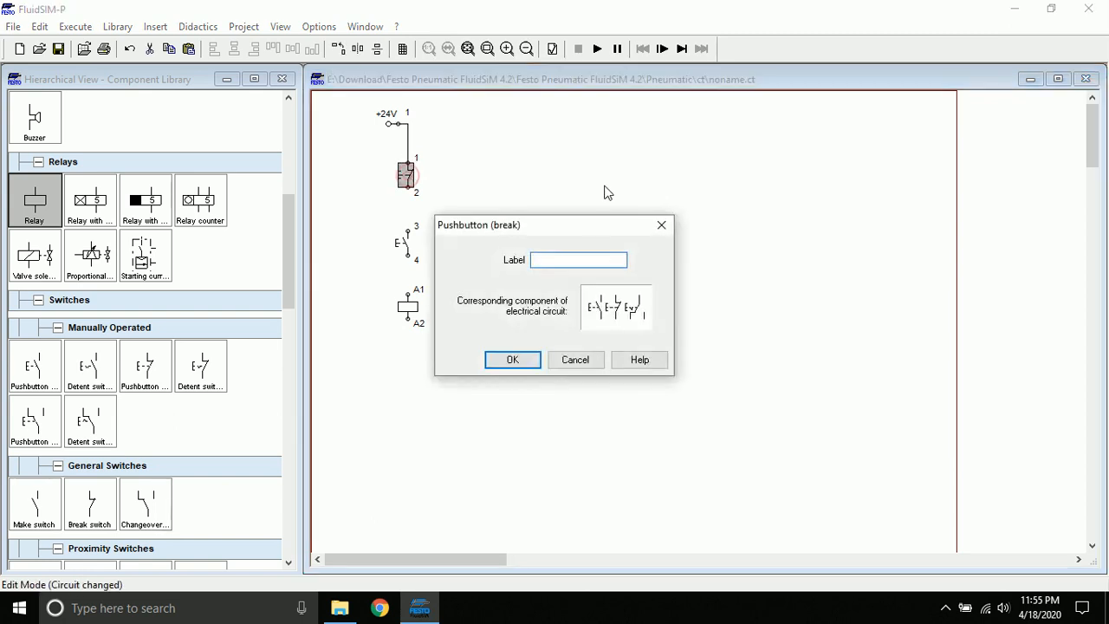
click(664, 228)
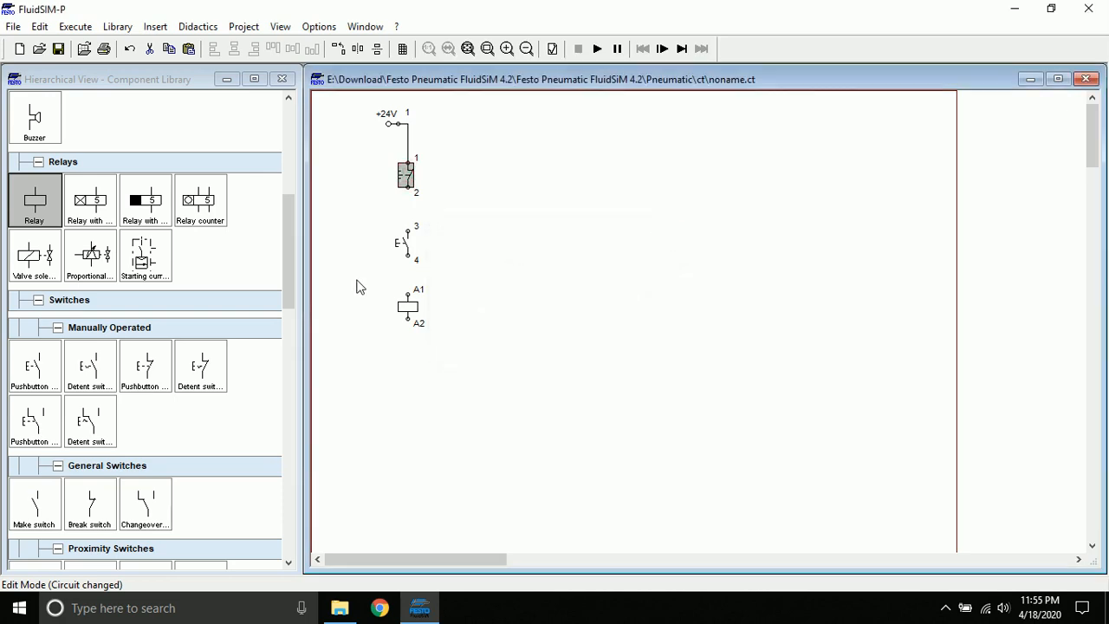
click(424, 271)
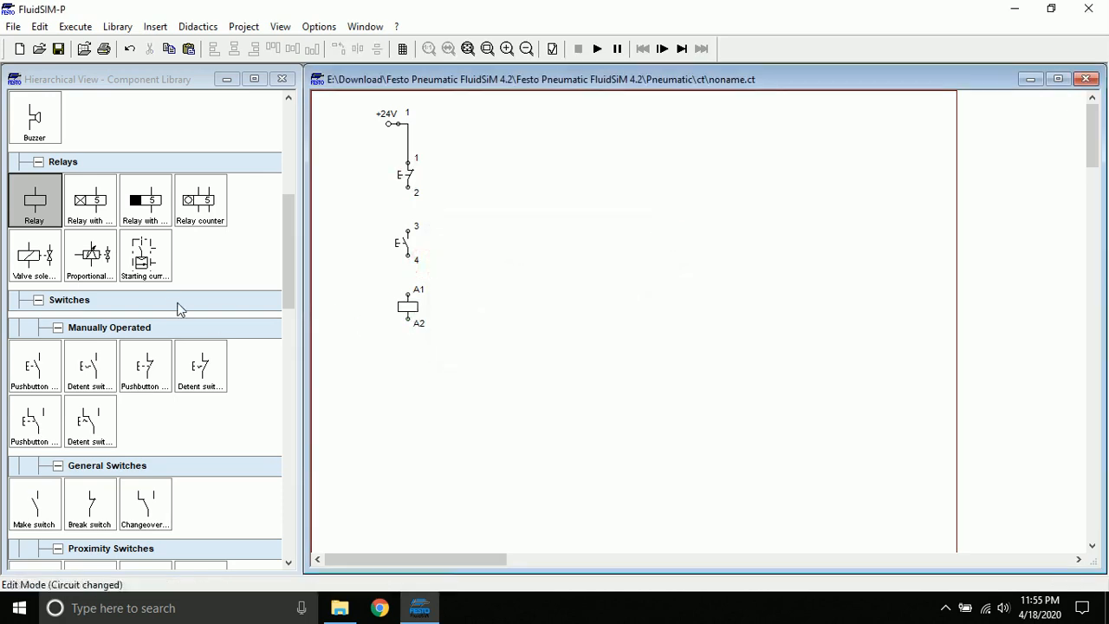
Step: Place a 0V electrical connection below the relay and wire both pushbuttons, the relay and 0V in series
drag(289, 284, 285, 185)
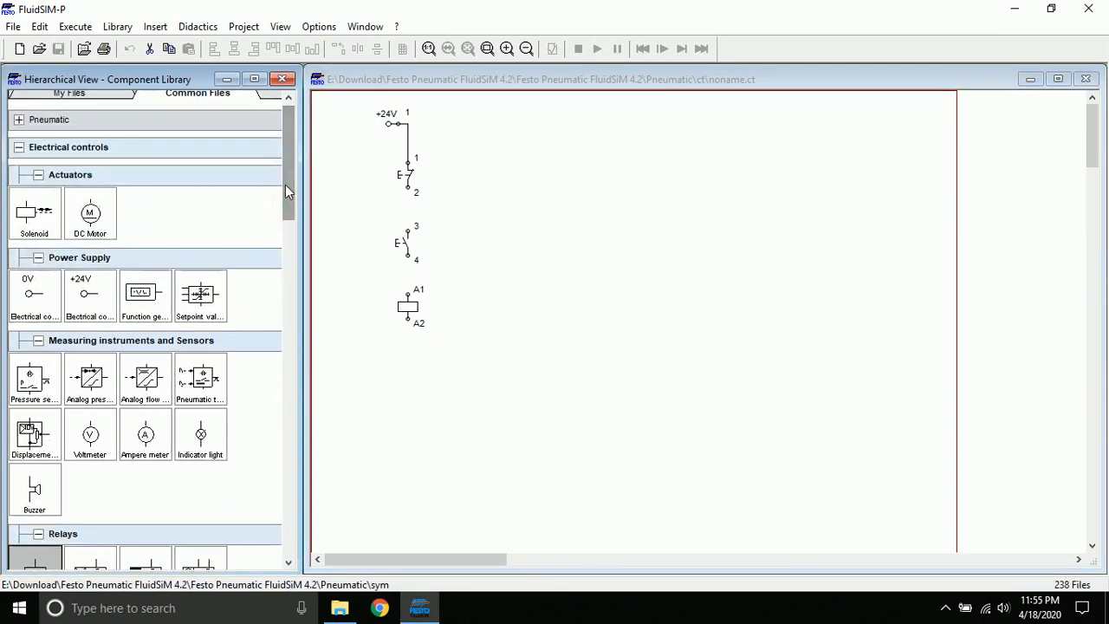
drag(33, 294, 394, 359)
click(386, 359)
click(396, 362)
drag(397, 362, 408, 187)
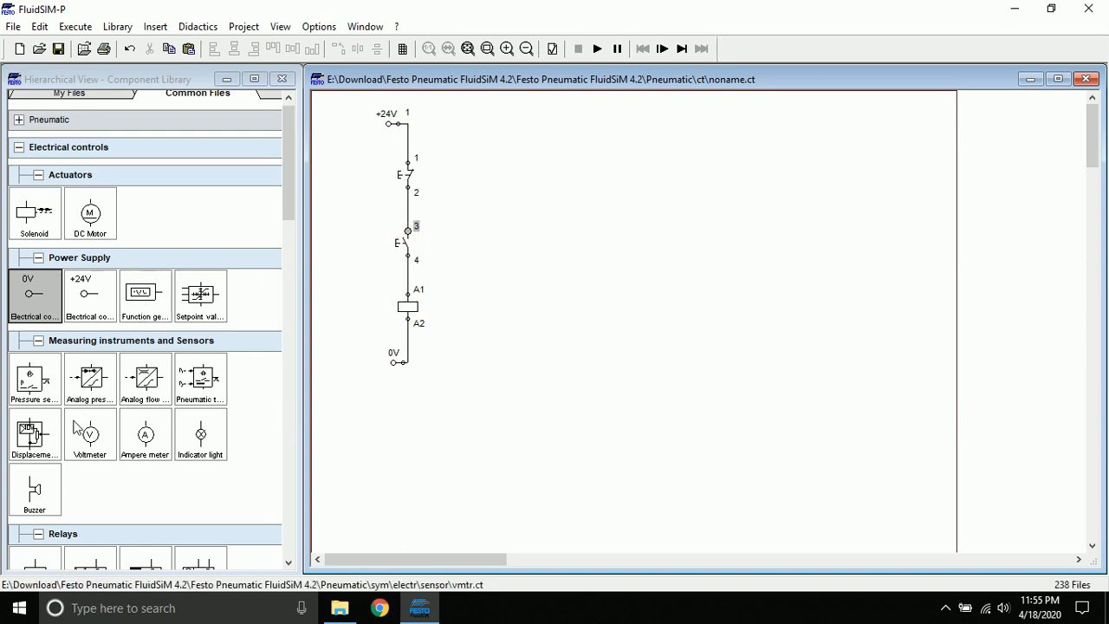
Step: Add a make switch beside the make pushbutton and wire it in parallel with that pushbutton
drag(287, 212, 284, 338)
mouse_move(50, 355)
mouse_down()
mouse_move(470, 235)
mouse_move(466, 247)
mouse_move(461, 230)
mouse_move(404, 208)
mouse_up()
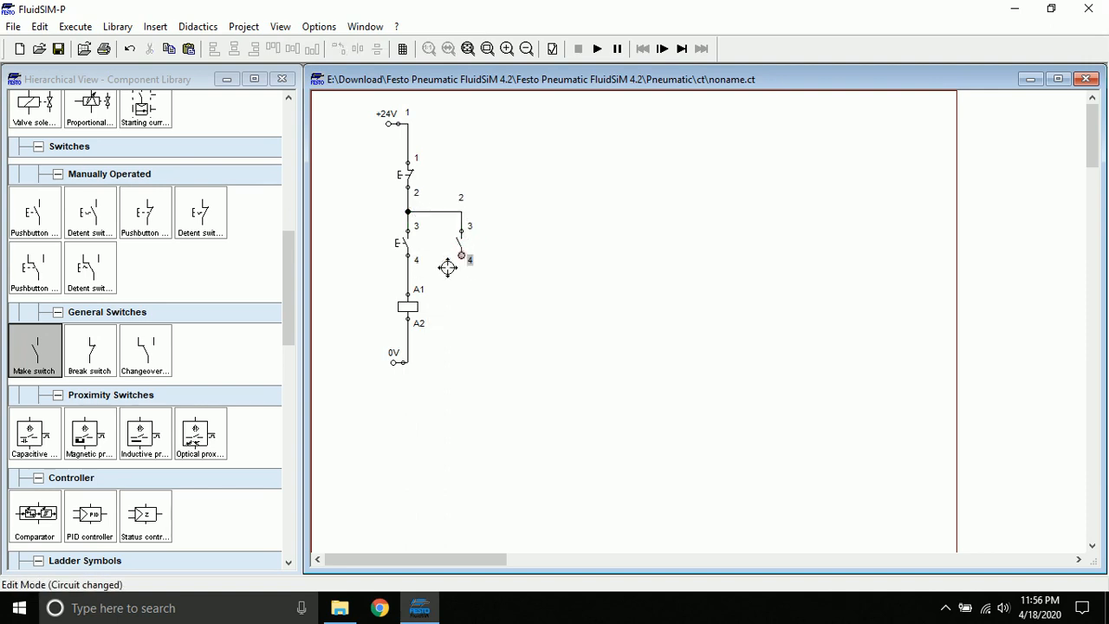
drag(463, 255, 407, 275)
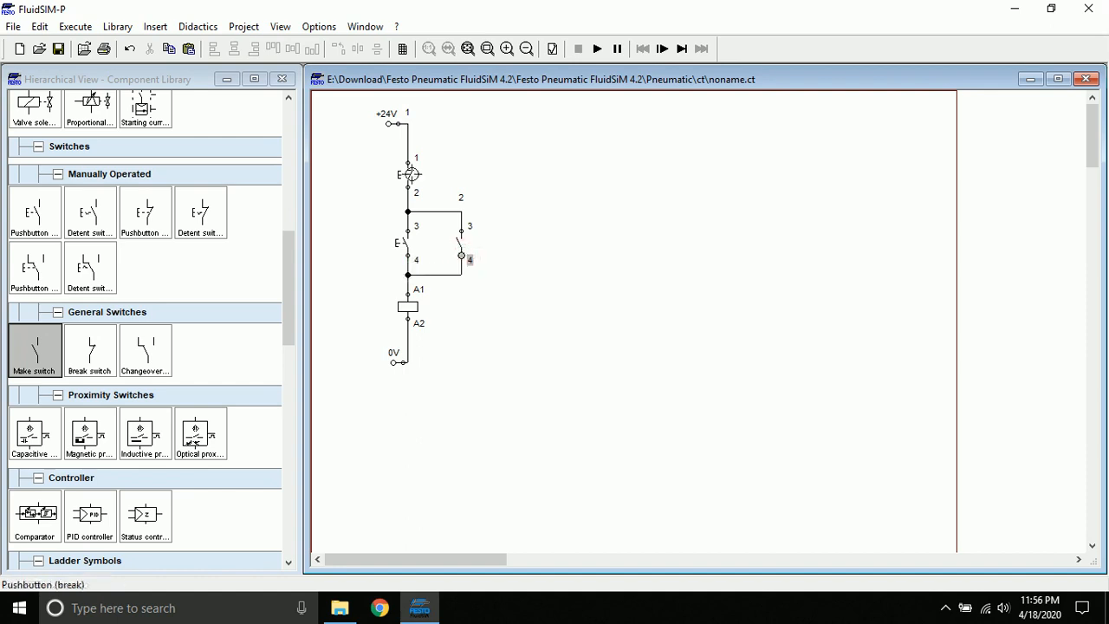
Step: Label the break pushbutton STOP and move the label clear of its symbol
double_click(409, 176)
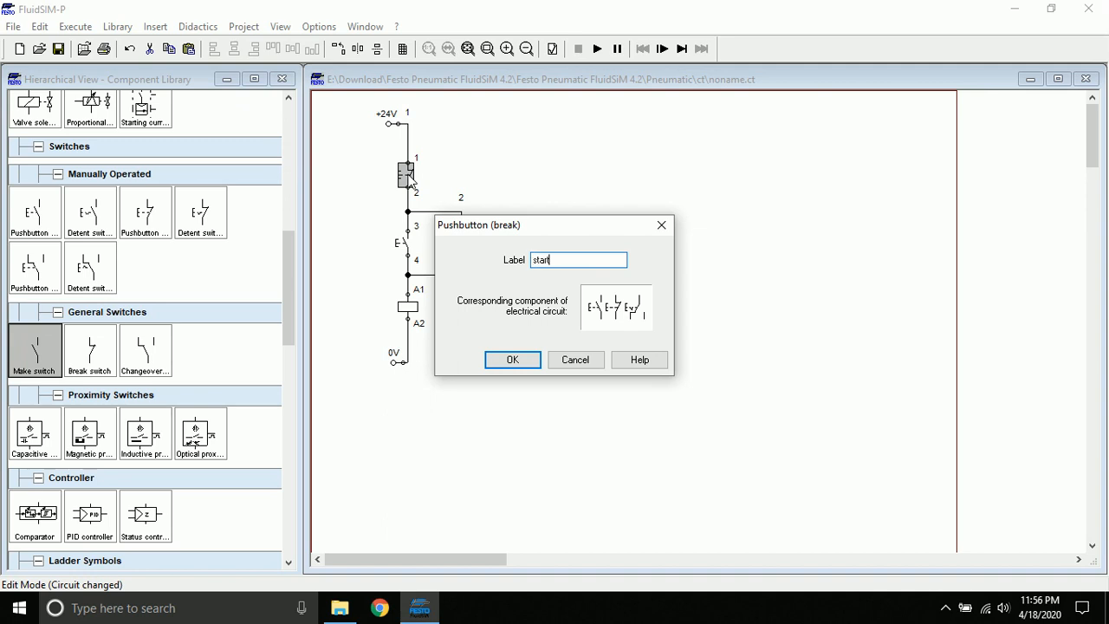
text(stop)
key(Return)
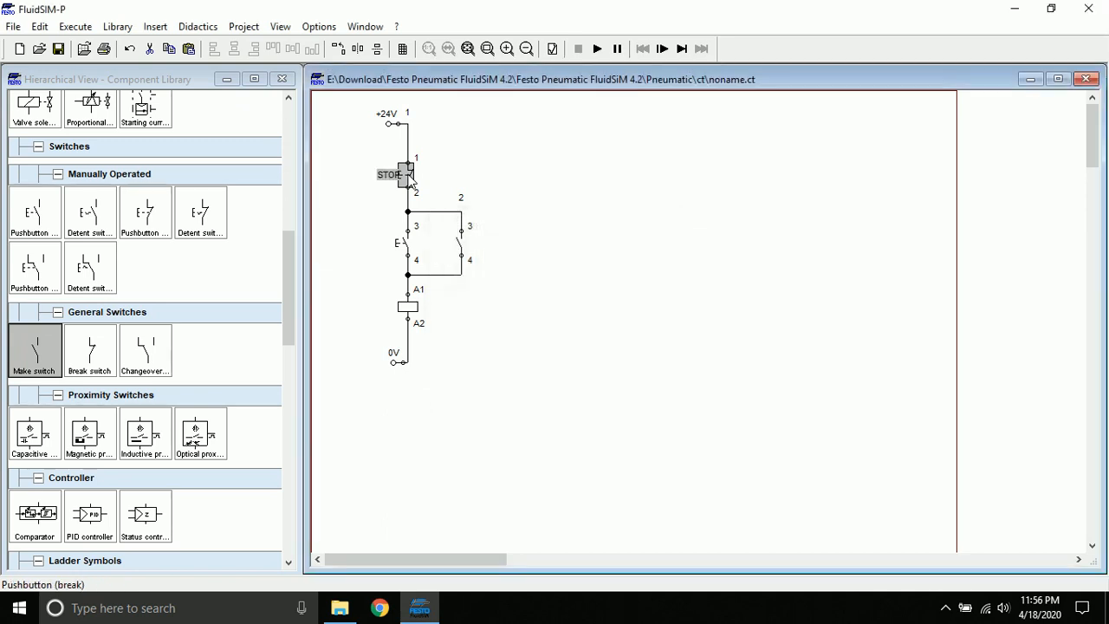
drag(387, 177, 376, 174)
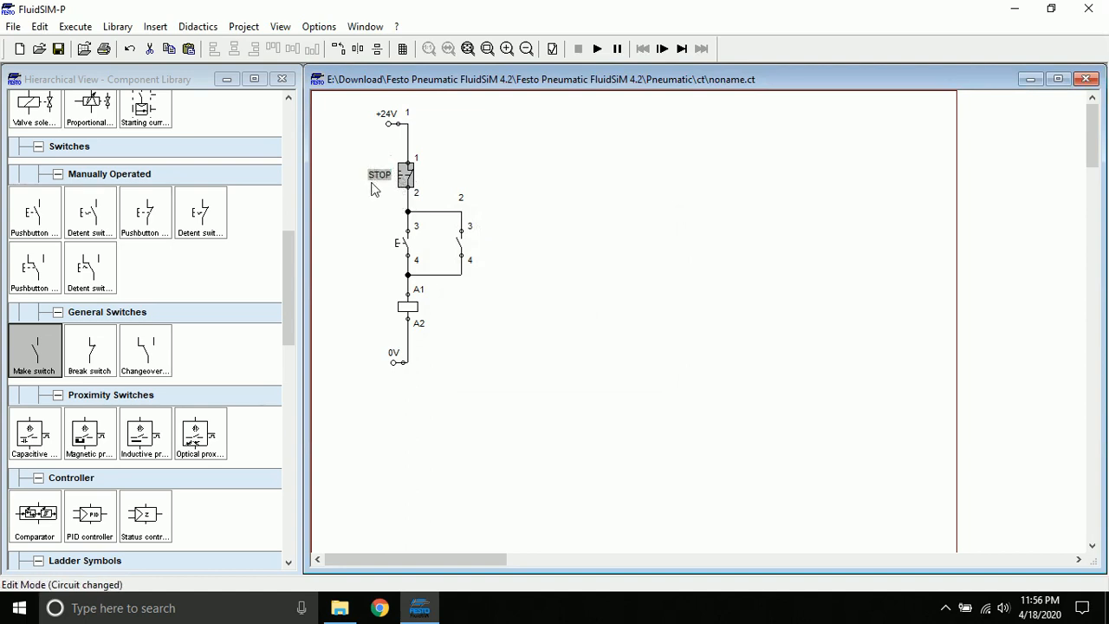
Step: Label the make pushbutton START and move the label clear of its symbol
double_click(400, 246)
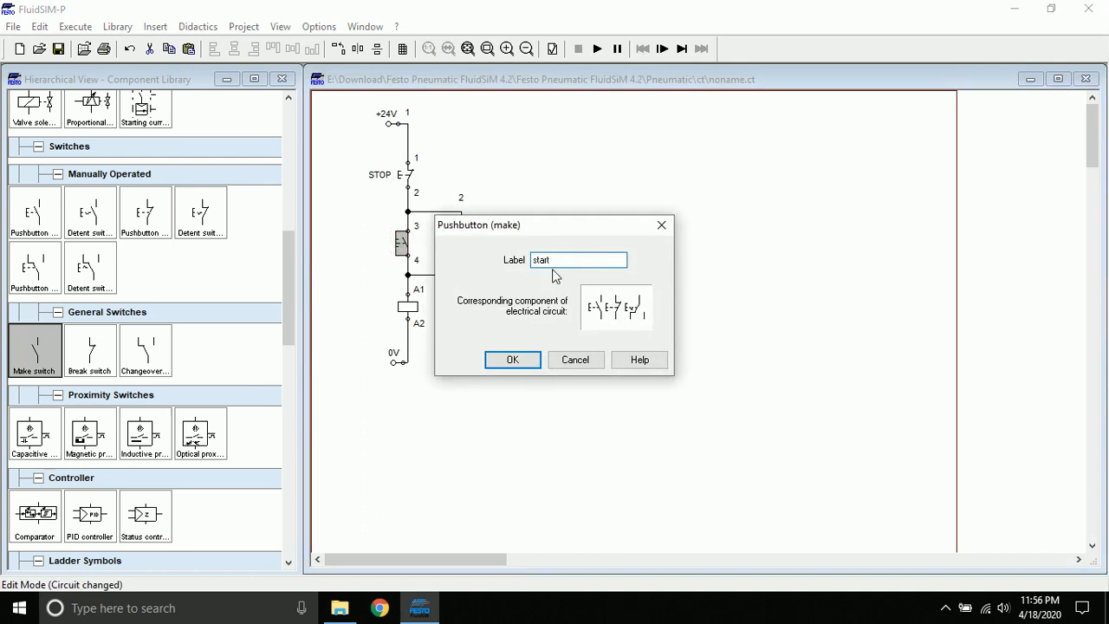
key(Return)
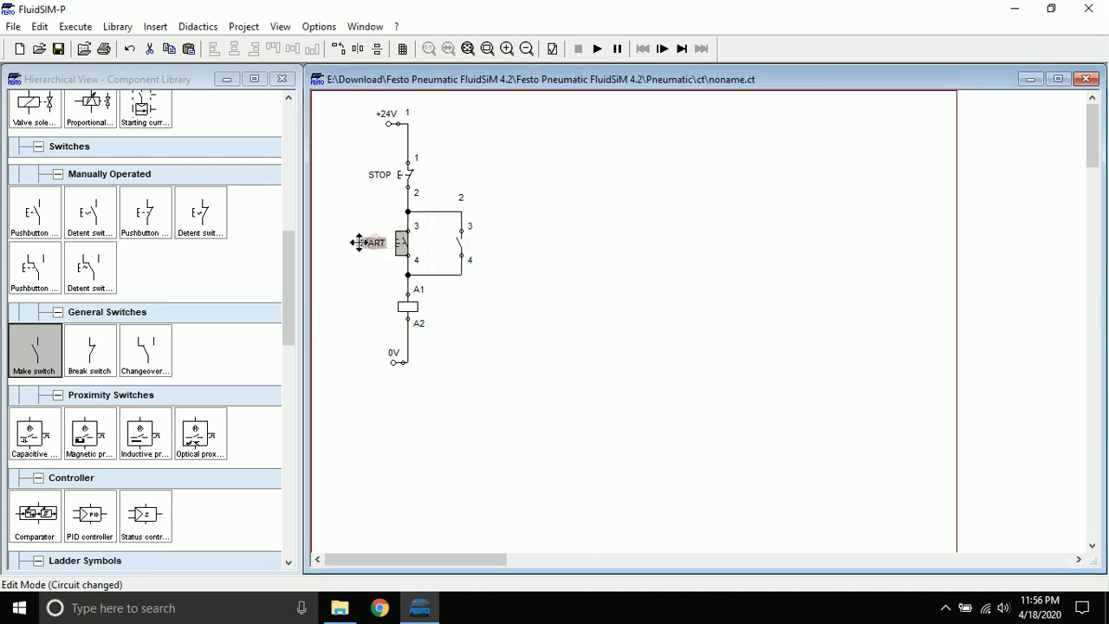
click(482, 157)
Step: Label both the relay coil and the parallel make switch K1 so that they are linked
double_click(462, 255)
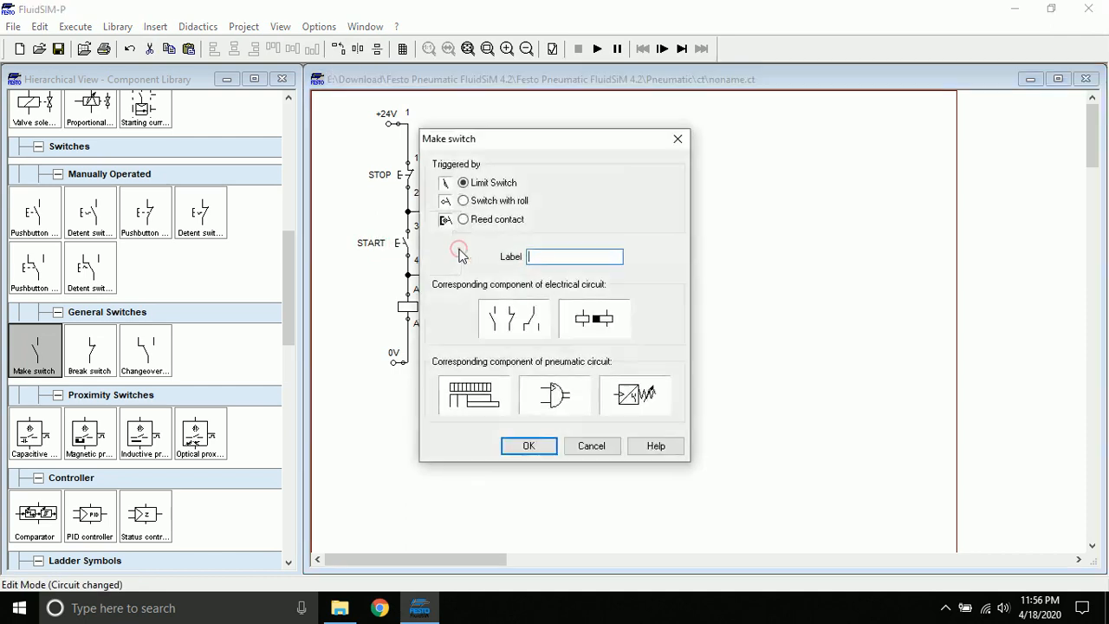
click(673, 134)
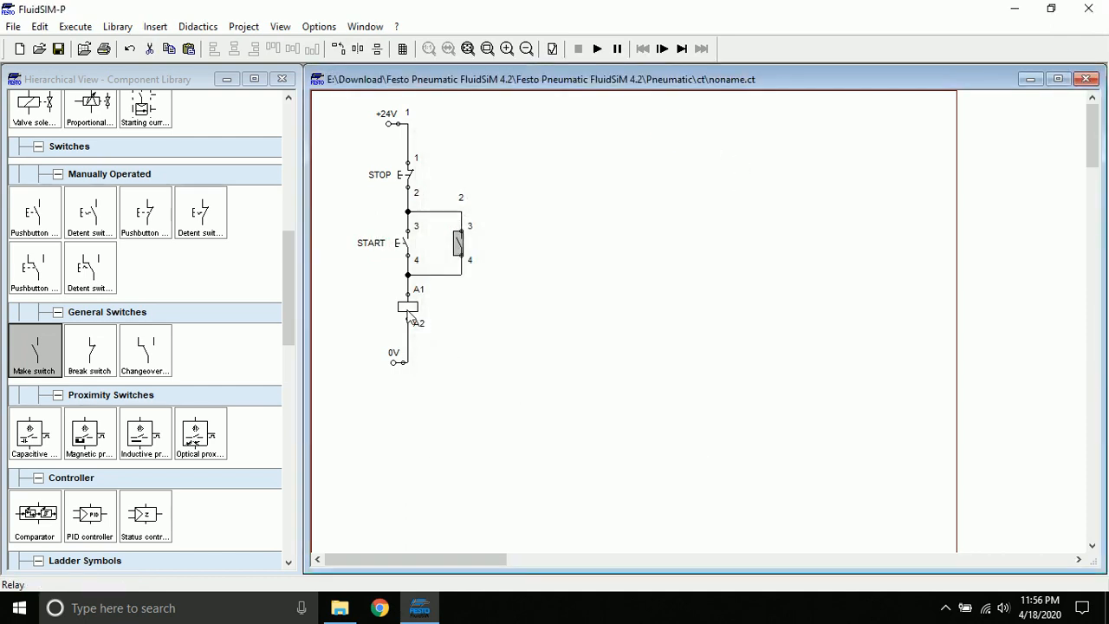
double_click(407, 307)
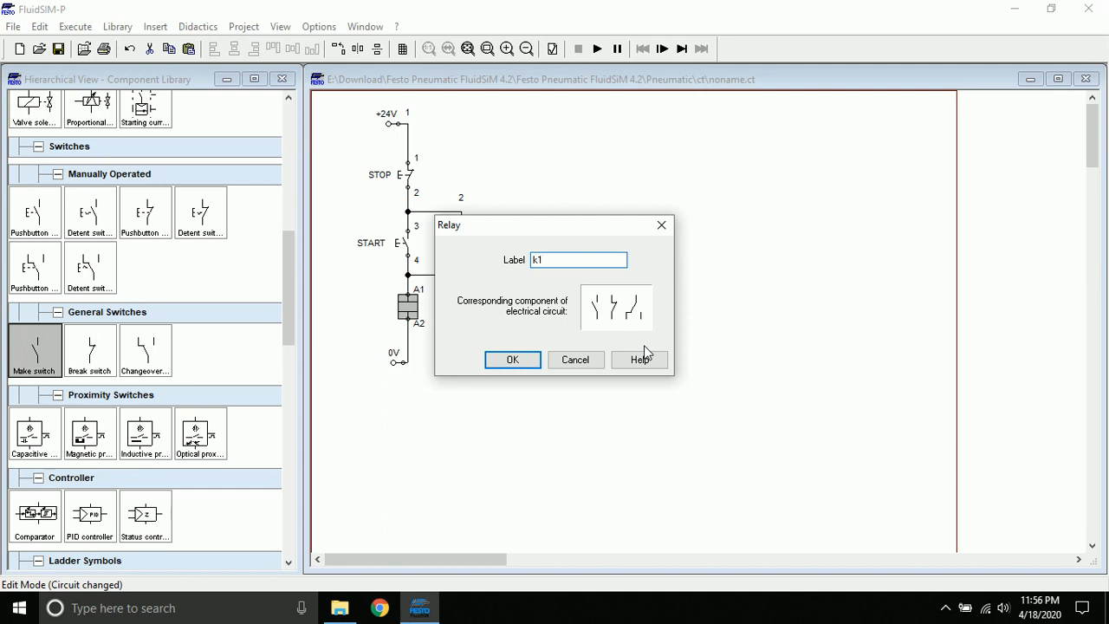
key(Return)
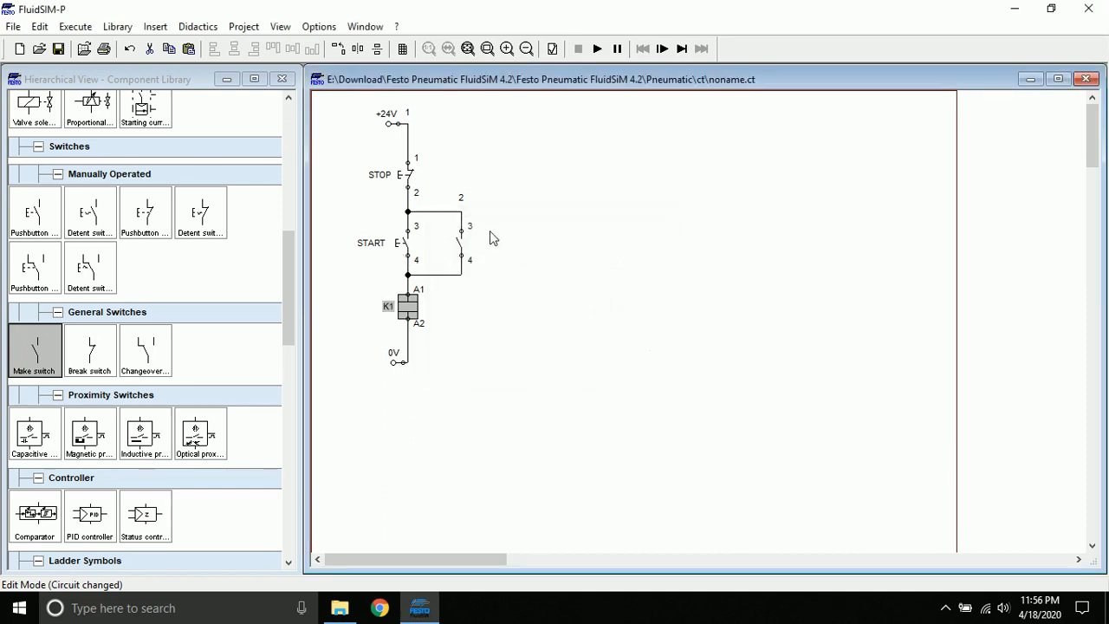
double_click(464, 252)
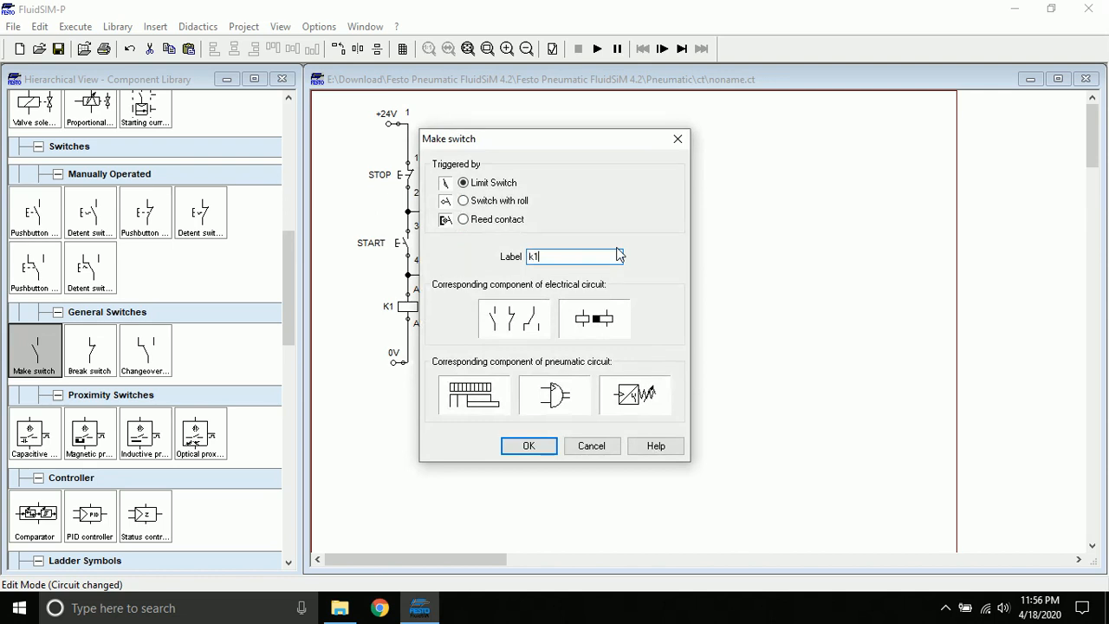
text(k1)
key(Return)
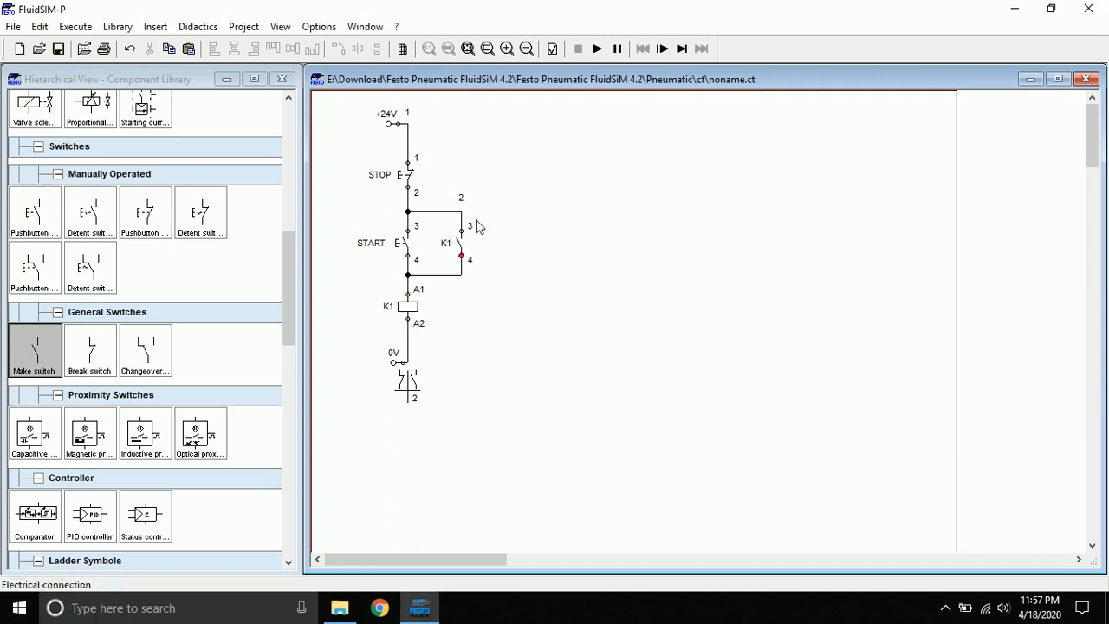
Step: Move the K1 relay coil down along its wire, closer to the 0V connection
click(407, 306)
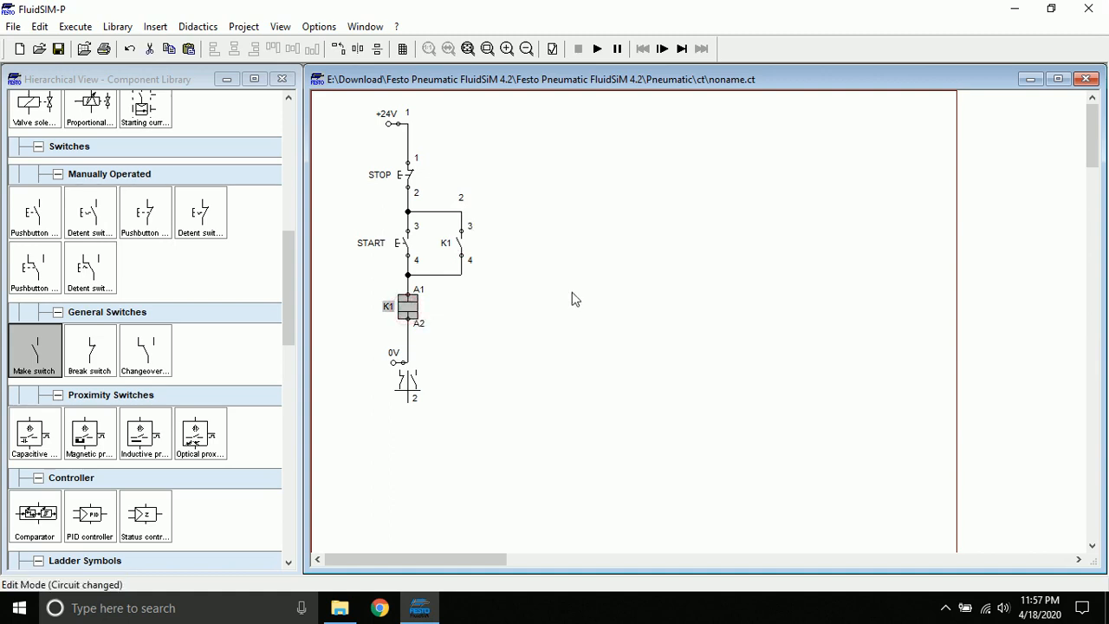
drag(407, 308, 407, 333)
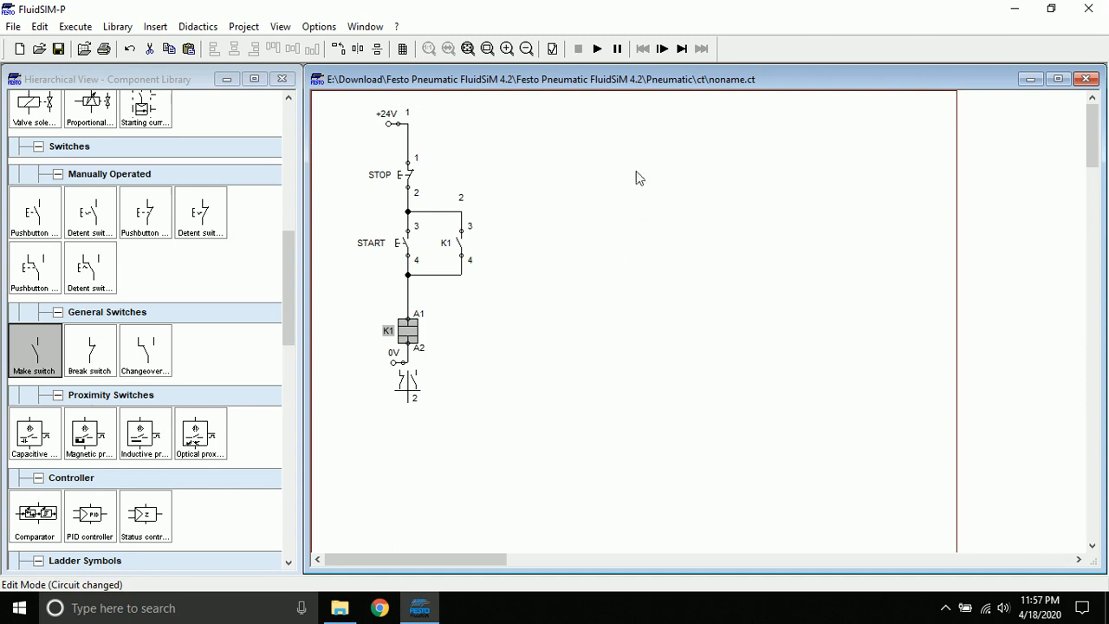
Step: Start the circuit simulation and actuate the START pushbutton to test the latching of K1
click(597, 49)
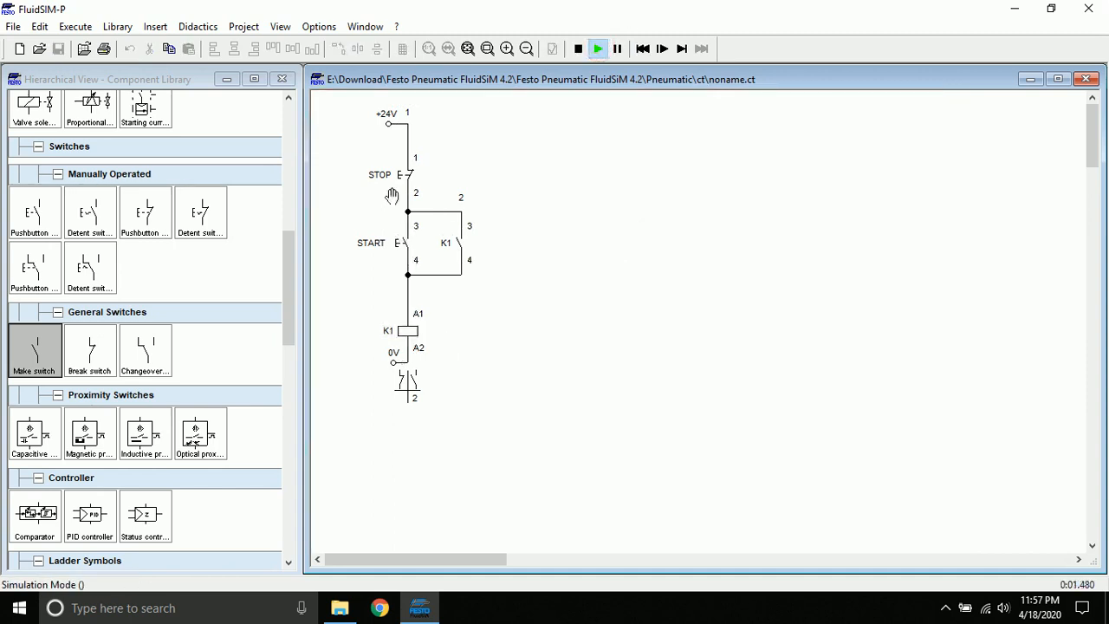
click(403, 241)
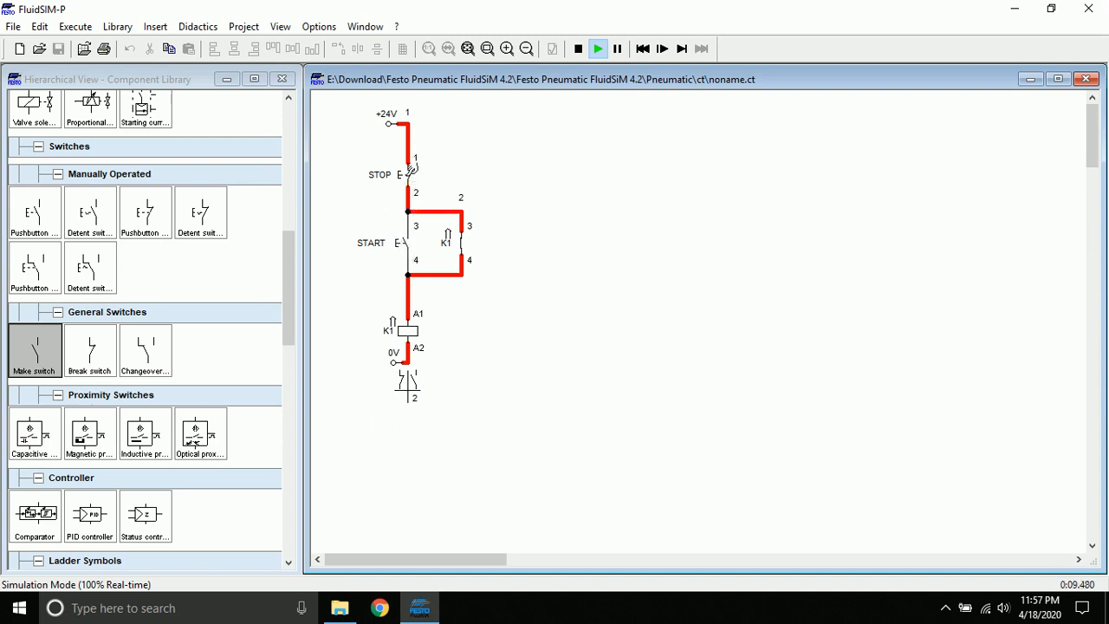
Step: Actuate the STOP pushbutton to test the release of K1, and end the simulation
click(412, 169)
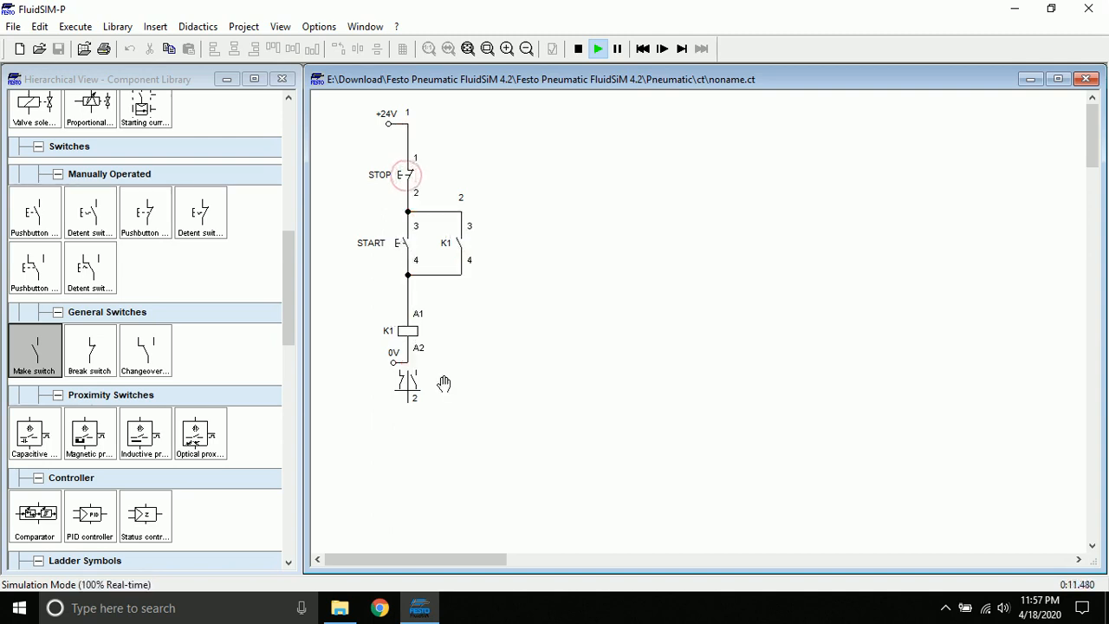
click(578, 48)
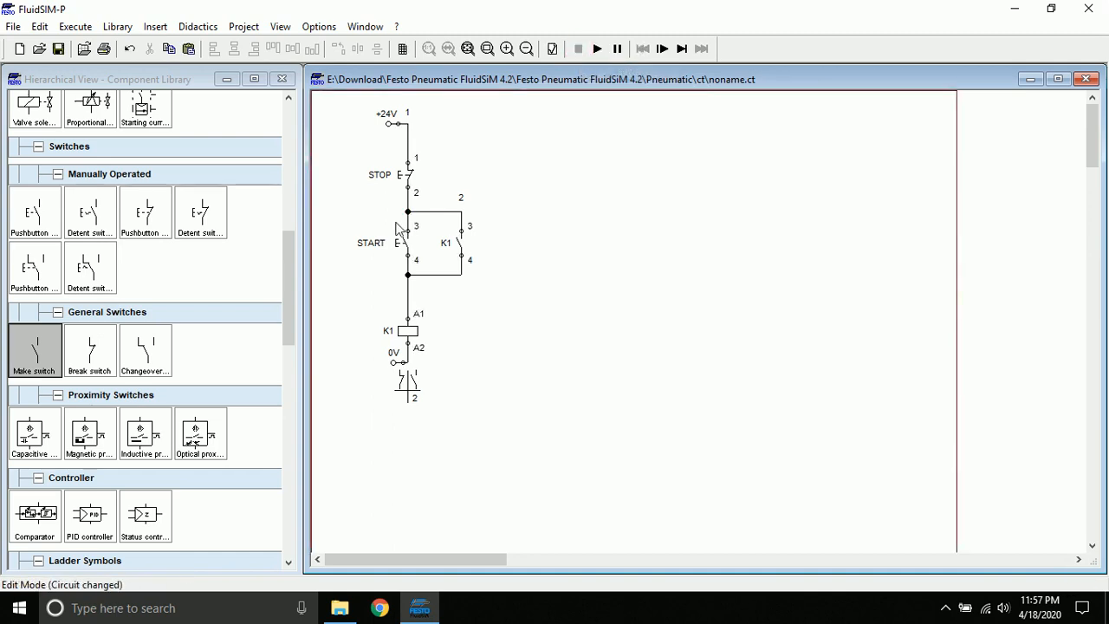
Step: Add an indicator light beside the K1 relay coil and wire its upper terminal to the branch below the K1 make switch
drag(284, 283, 291, 189)
drag(208, 276, 555, 310)
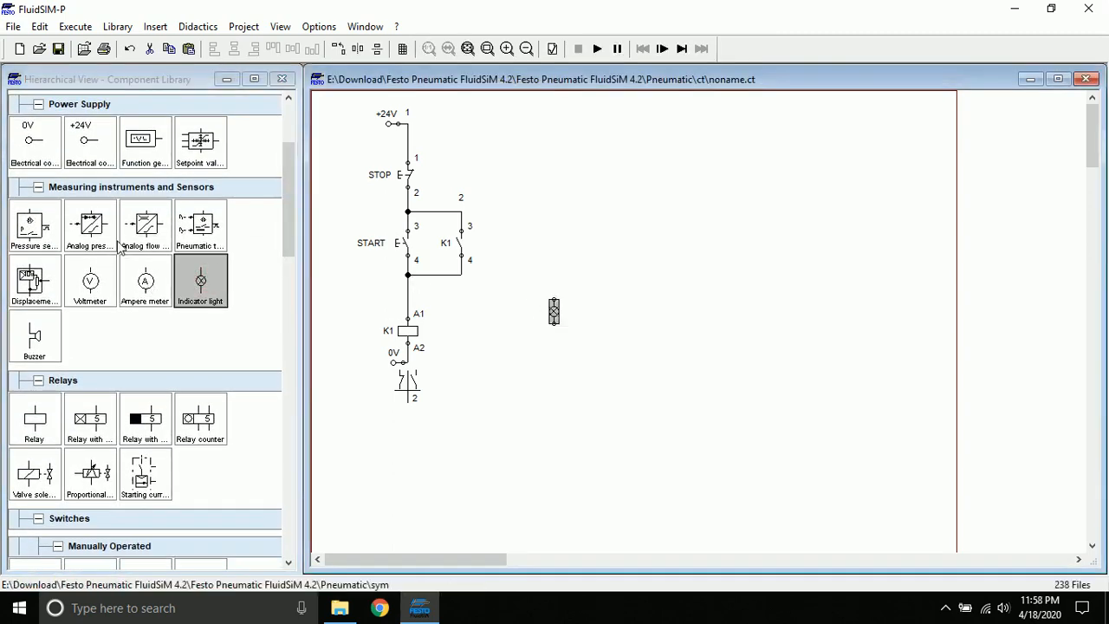
click(285, 205)
scroll(284, 204, up, 5)
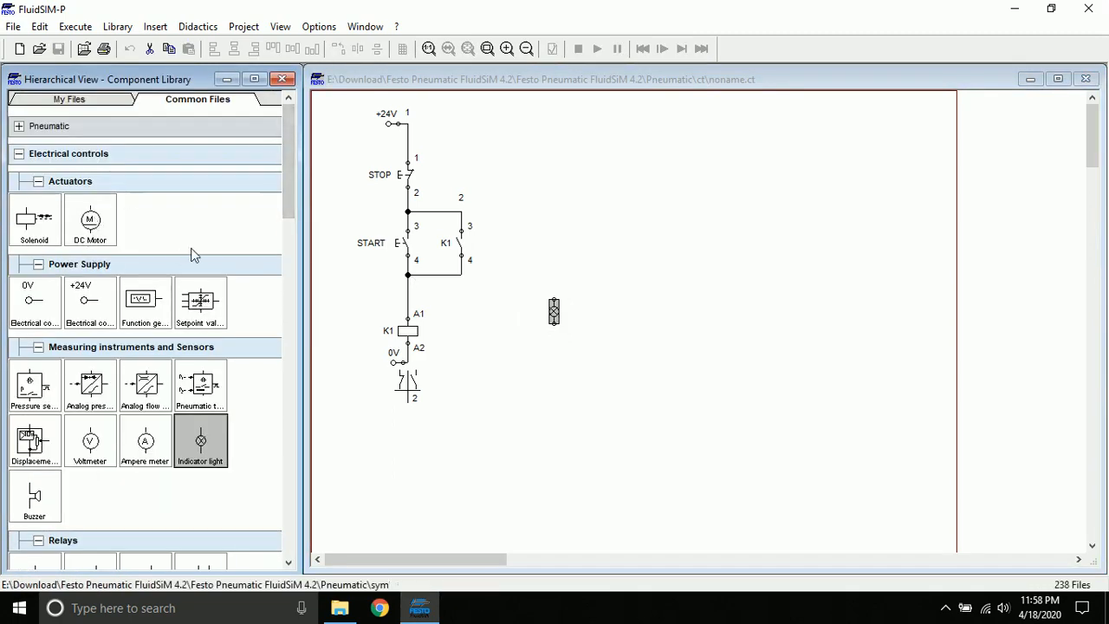
drag(554, 312, 461, 330)
drag(461, 275, 461, 318)
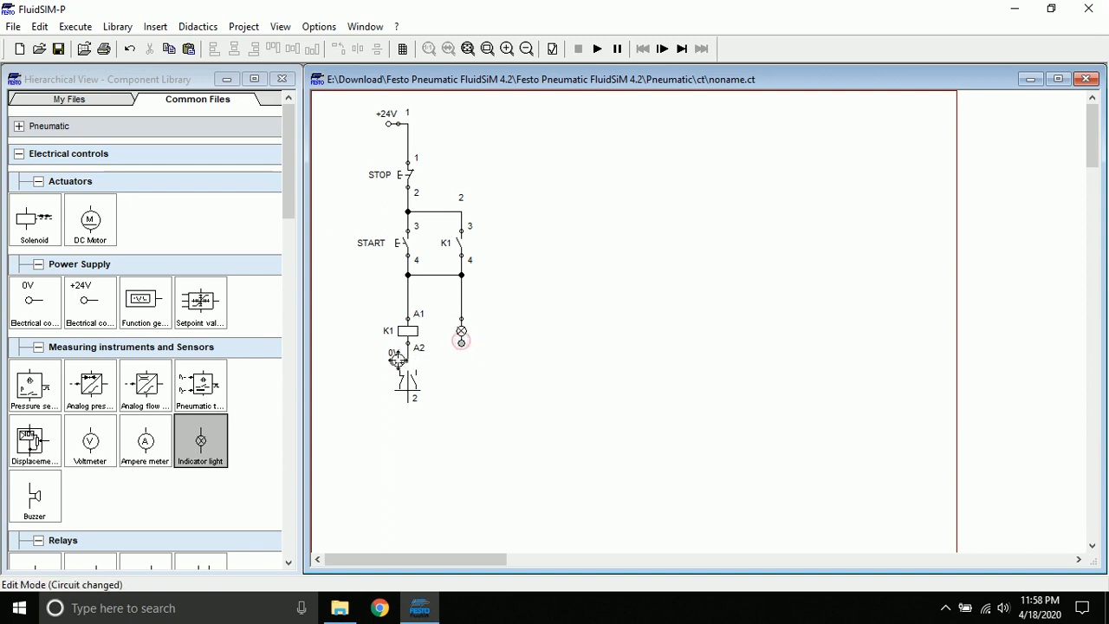
Step: Try to wire the indicator light's lower terminal to the relay coil's A2 and reposition the 0V connection
drag(407, 360, 407, 345)
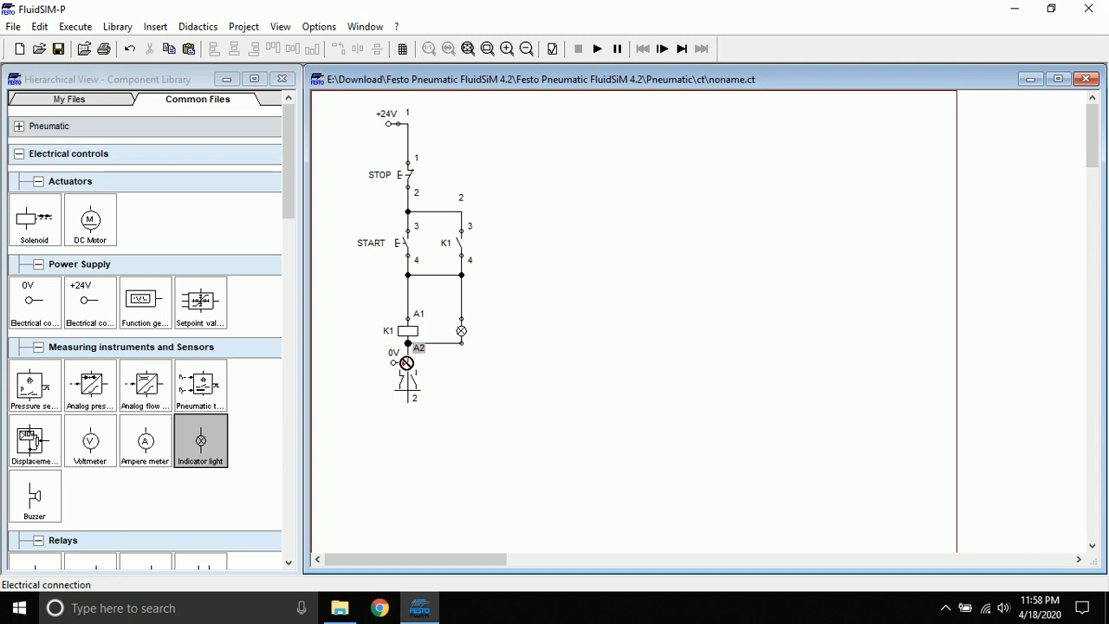
click(395, 365)
mouse_move(394, 365)
mouse_down()
mouse_move(407, 353)
mouse_move(407, 368)
mouse_up()
click(408, 344)
click(430, 343)
key(Delete)
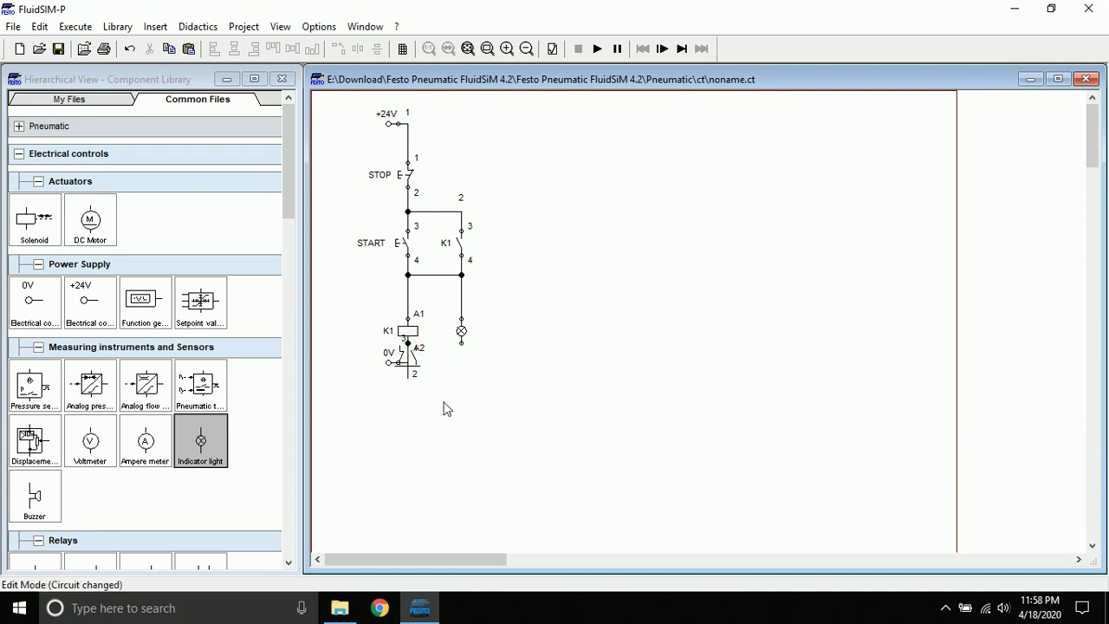
Step: Delete the K1 relay coil together with the leftover junction and wires between it and the 0V connection
click(407, 331)
key(Delete)
click(408, 338)
key(Delete)
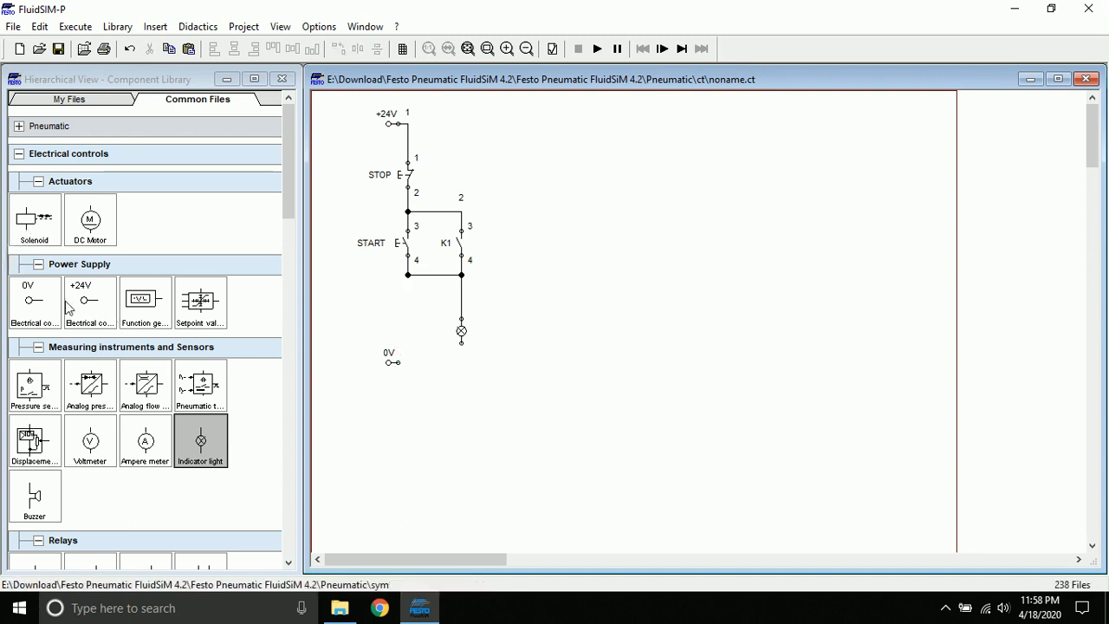
Step: Place a new relay coil below the START branch and wire both it and the indicator light to 0V
scroll(282, 194, down, 5)
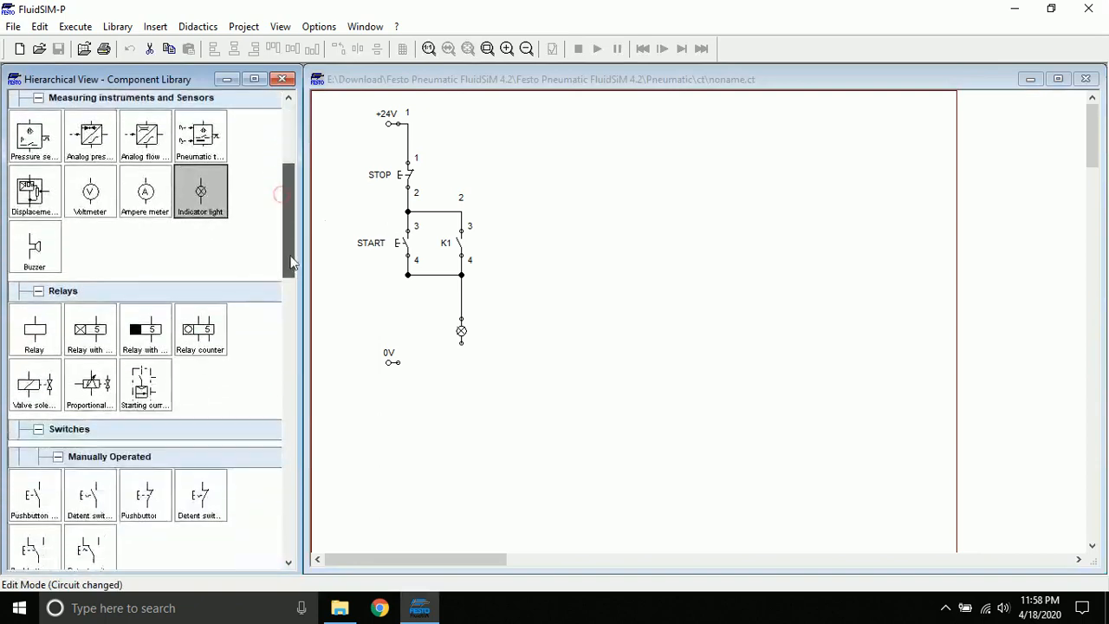
drag(35, 182, 409, 275)
drag(408, 343, 408, 362)
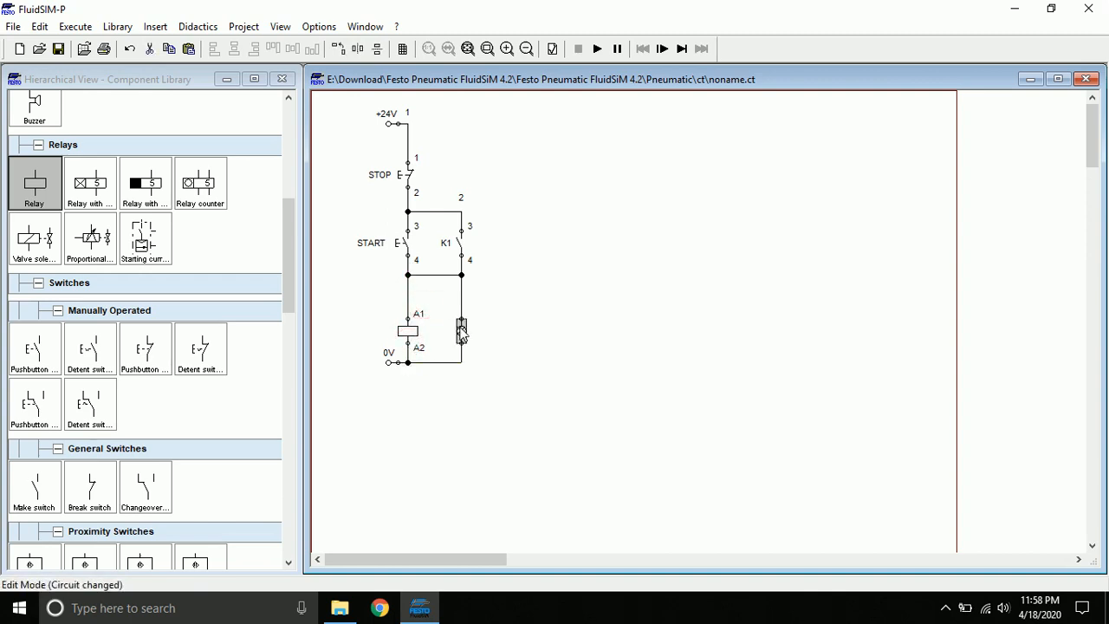
Step: Set the indicator light's signal color to red
double_click(460, 329)
click(654, 290)
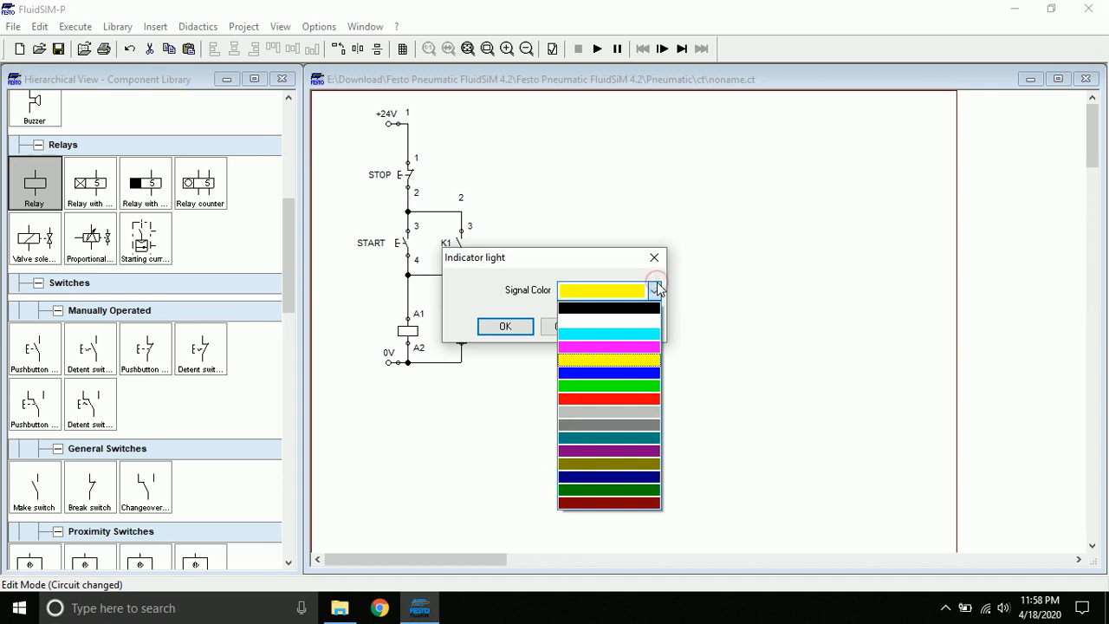
click(621, 398)
click(505, 327)
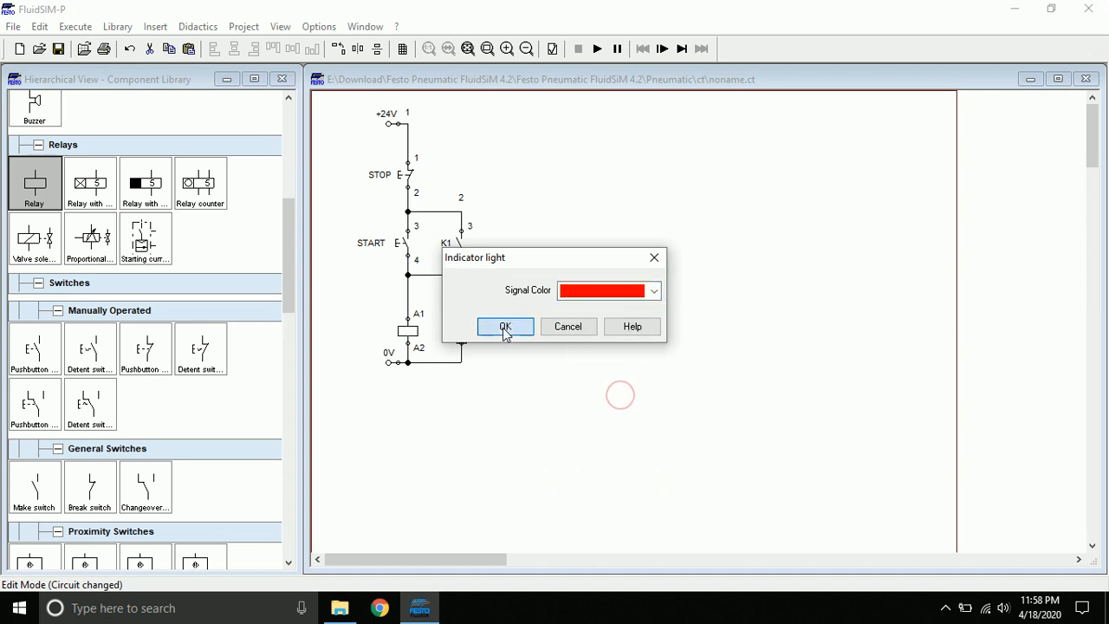
click(471, 172)
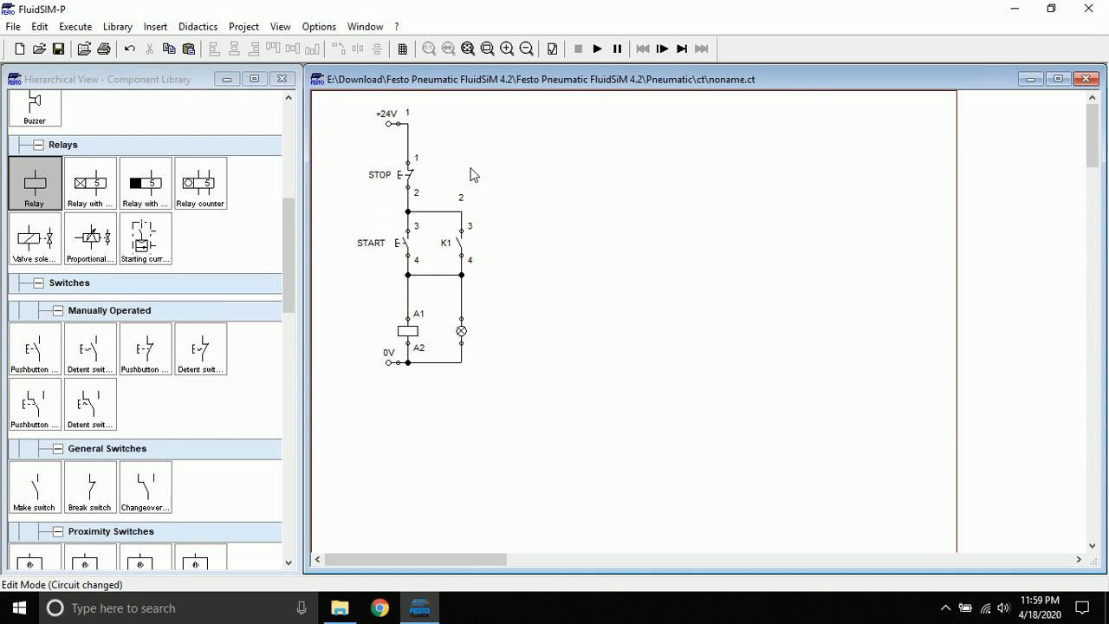
Step: Move the 0V connection and its wires slightly down, away from the relay coil and the indicator light
drag(365, 354, 517, 392)
key(Down)
key(Down)
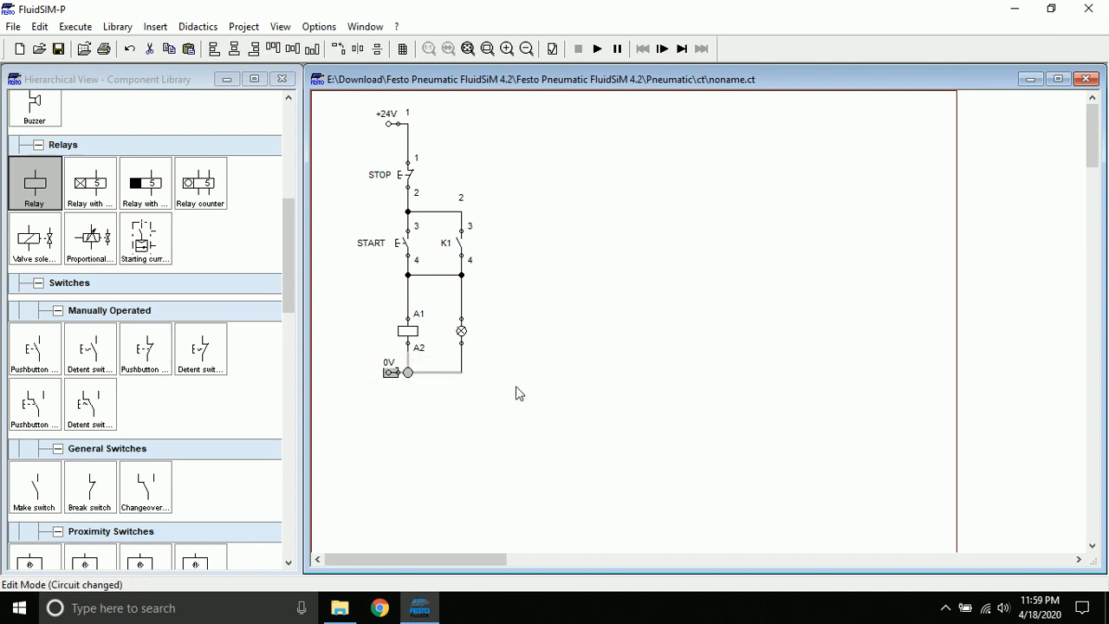
click(516, 387)
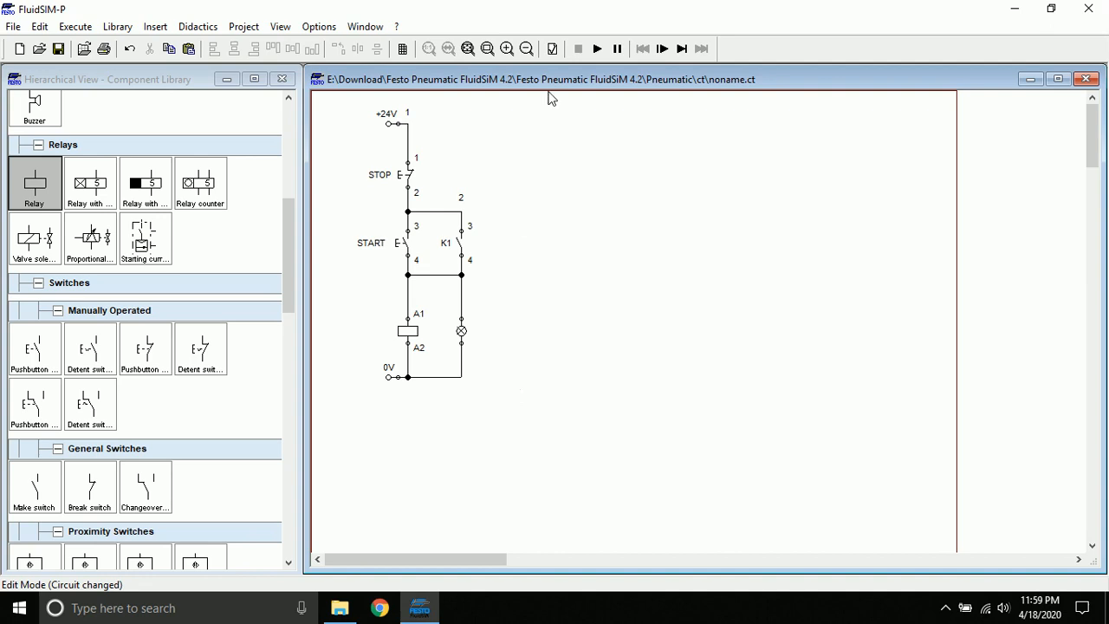
Step: Simulate the circuit, actuate the START pushbutton to test the latching, and stop the simulation
click(597, 49)
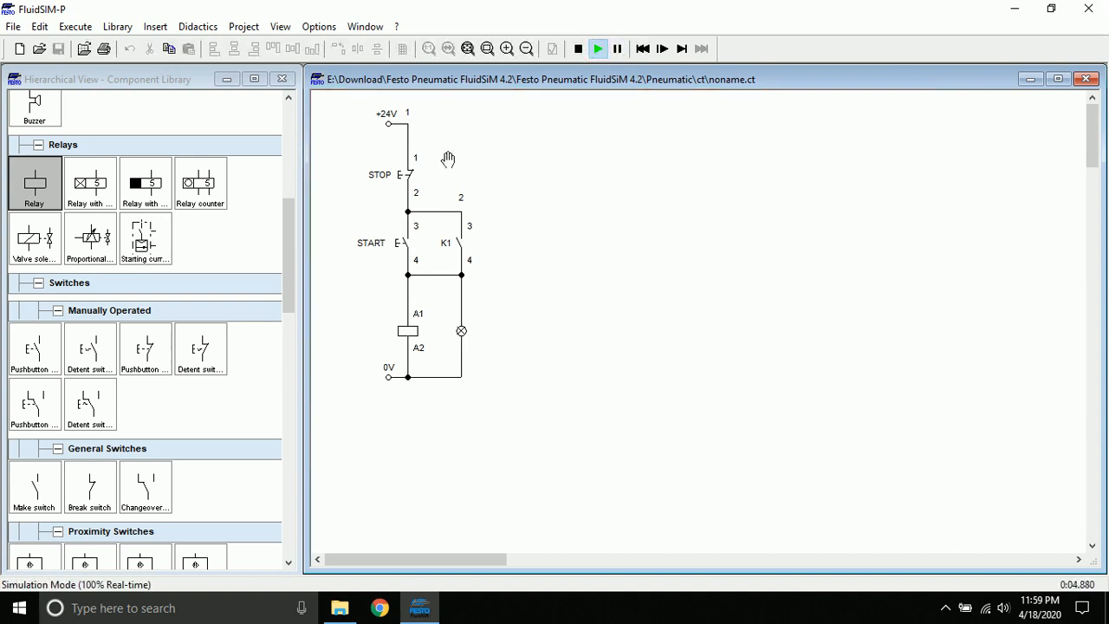
click(410, 241)
click(408, 243)
click(409, 244)
click(578, 50)
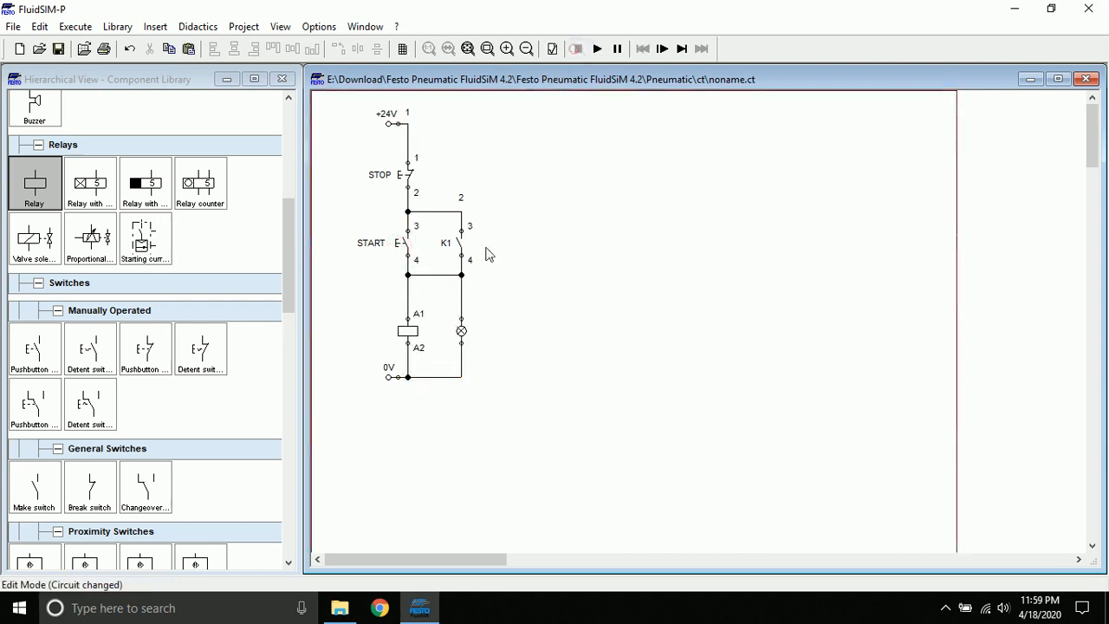
Step: Label the new relay coil K1 to link it with the parallel make switch
double_click(407, 331)
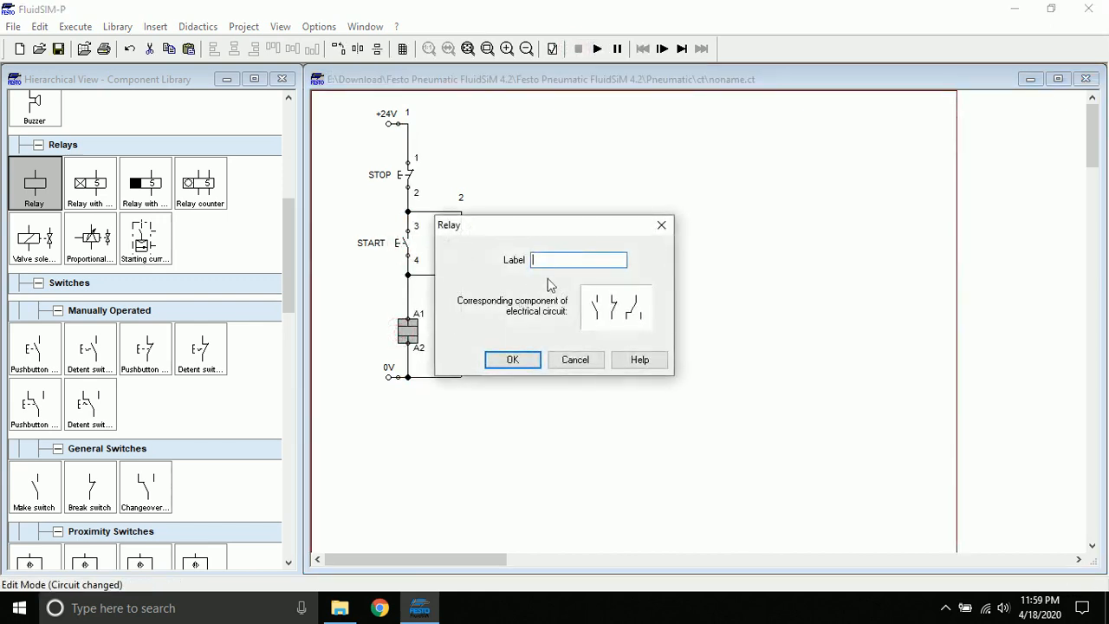
key(Return)
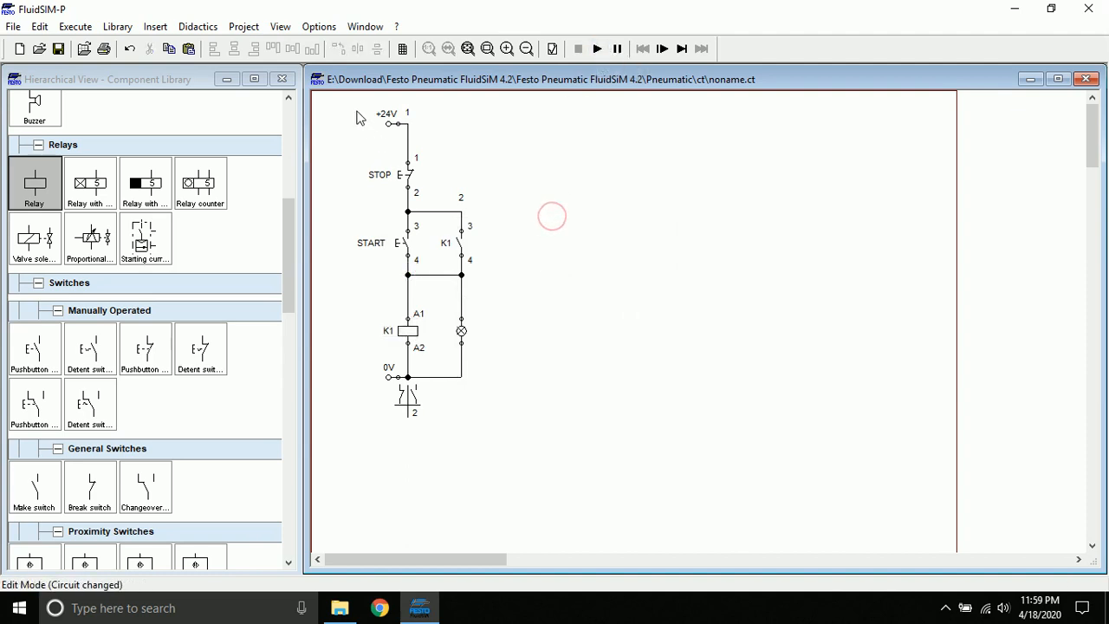
drag(356, 111, 535, 483)
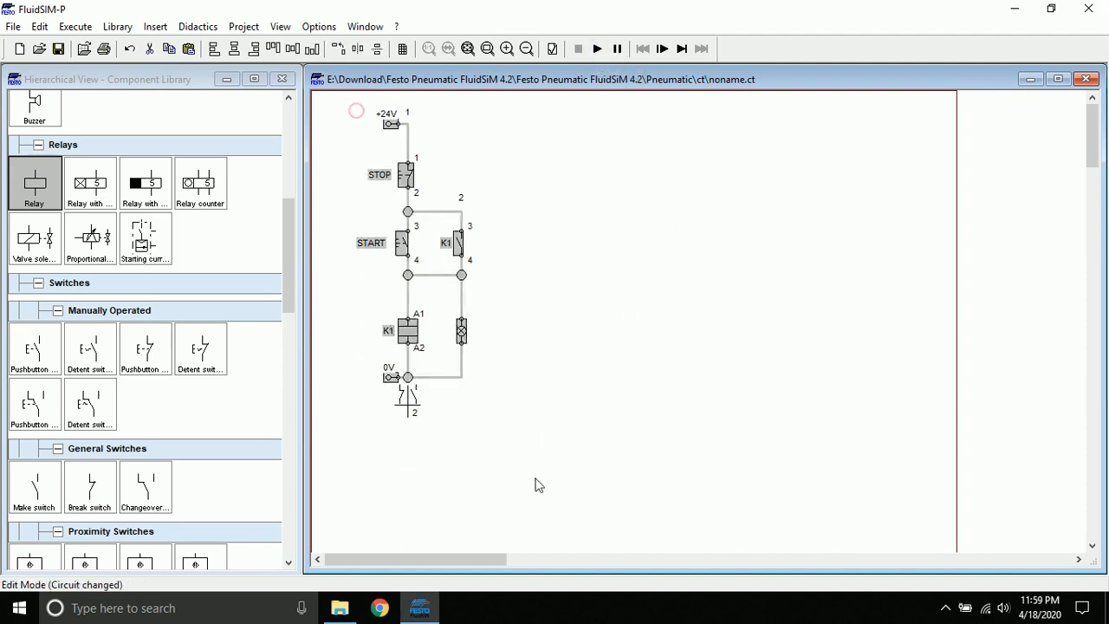
Step: Rerun the simulation with START actuated to check the K1 latching and the indicator light, and stop it
click(597, 49)
click(396, 224)
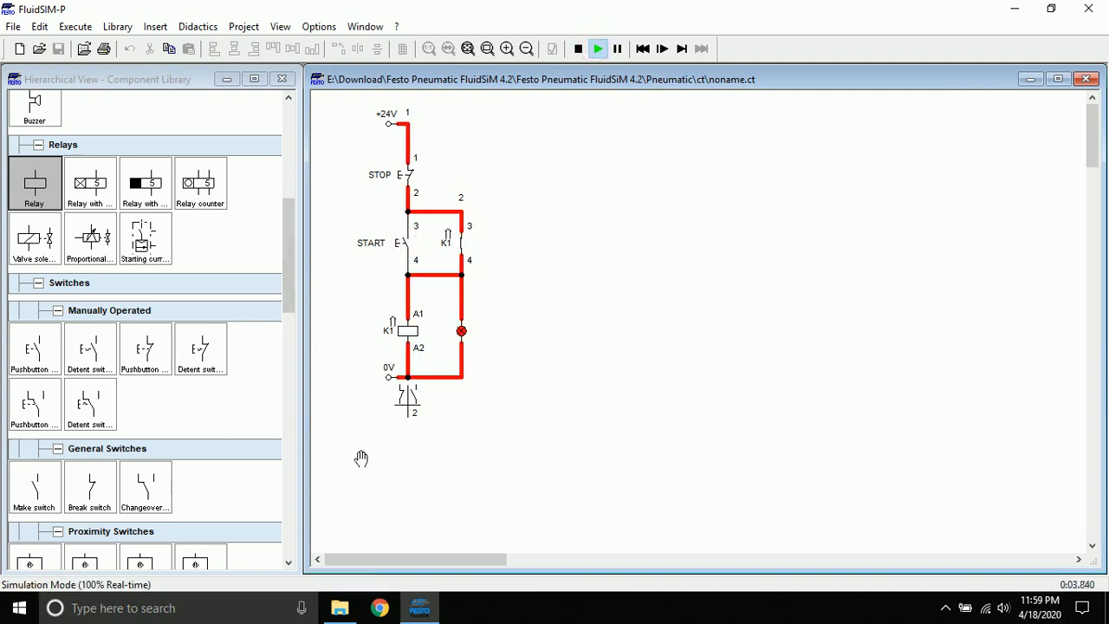
click(578, 50)
Step: Place a second +24V source to the right of the first circuit, level with the existing one
drag(288, 264, 286, 210)
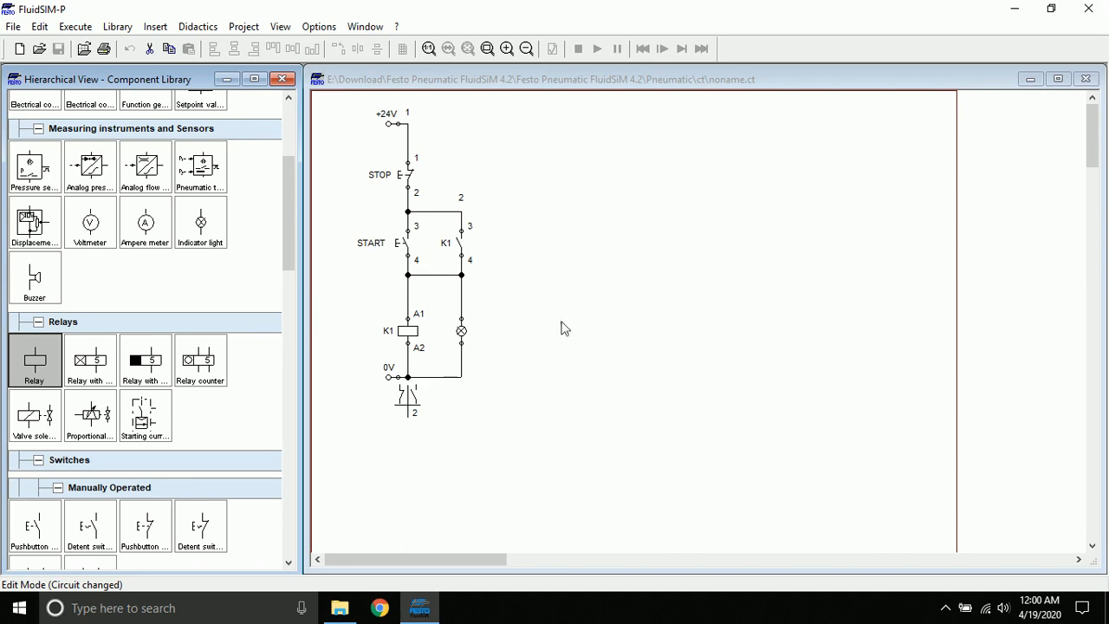
drag(289, 227, 281, 148)
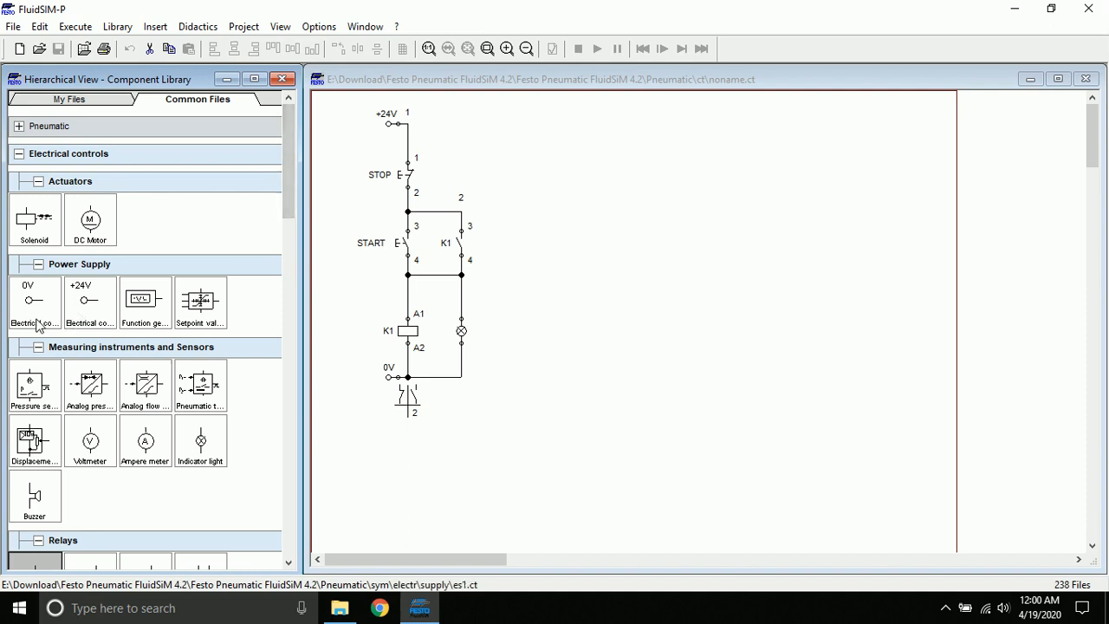
double_click(86, 305)
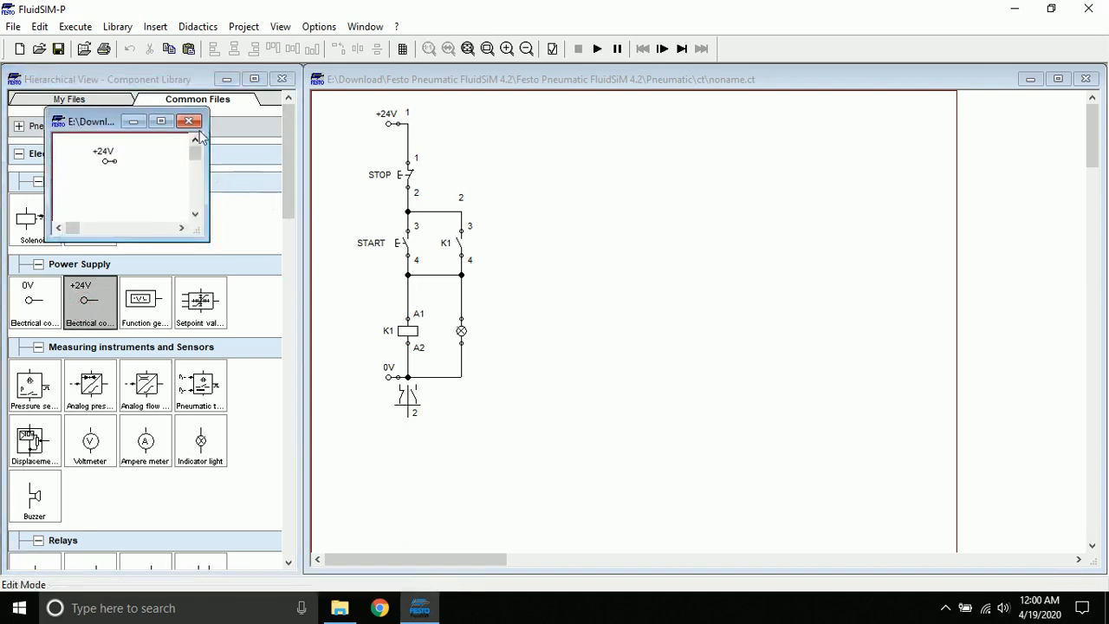
click(194, 128)
drag(86, 301, 638, 123)
Step: Place two relay coils side by side in the empty area below the second +24V source
click(286, 201)
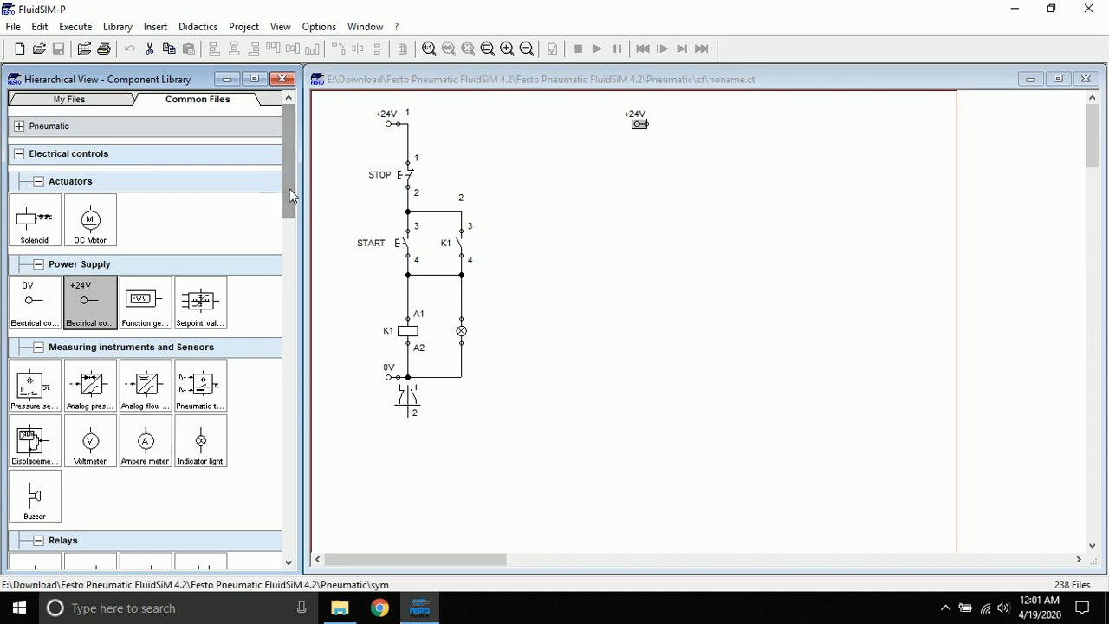
drag(290, 189, 286, 247)
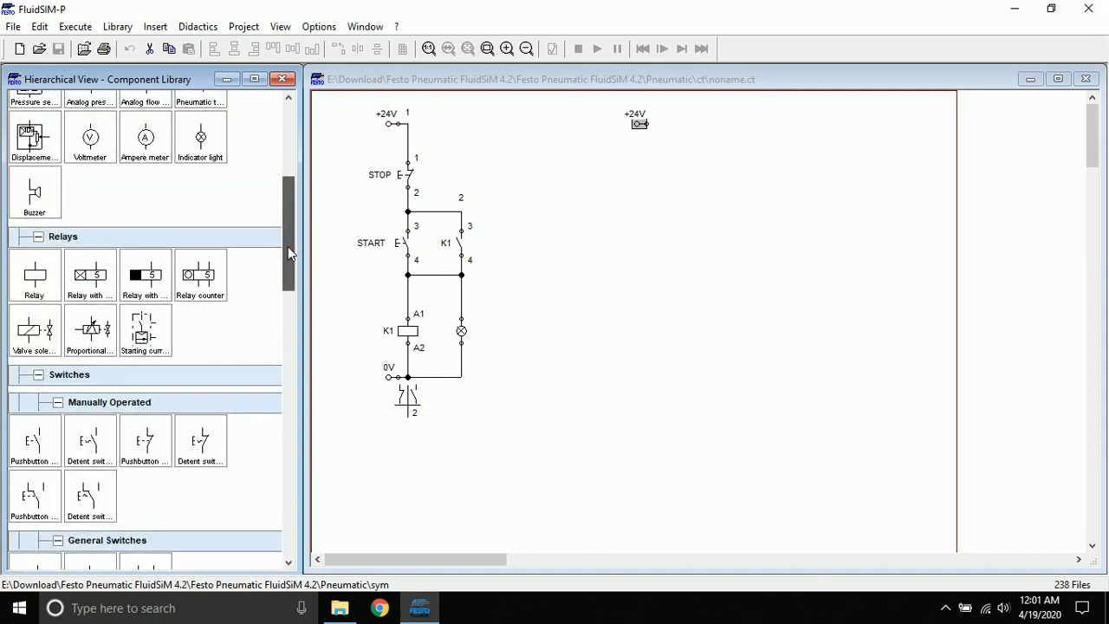
drag(288, 246, 288, 257)
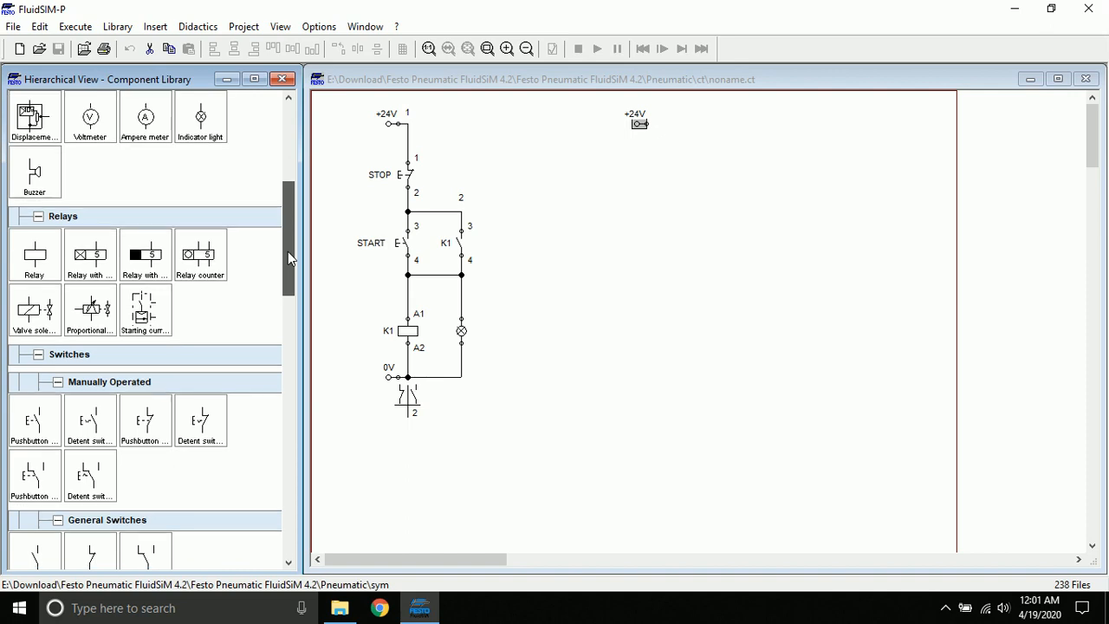
drag(288, 251, 288, 253)
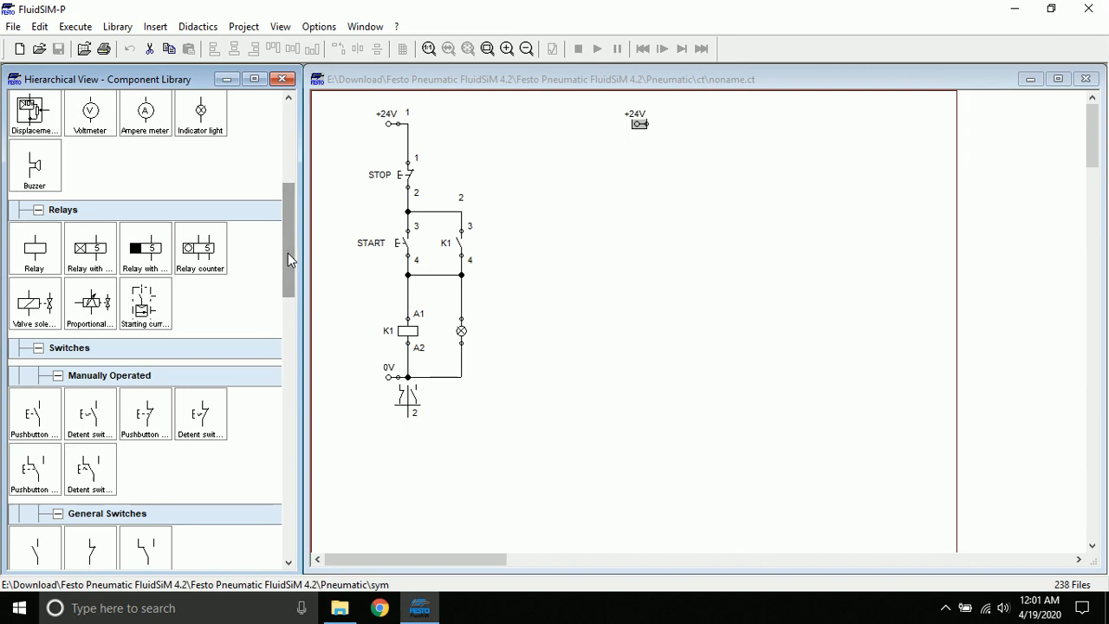
double_click(50, 244)
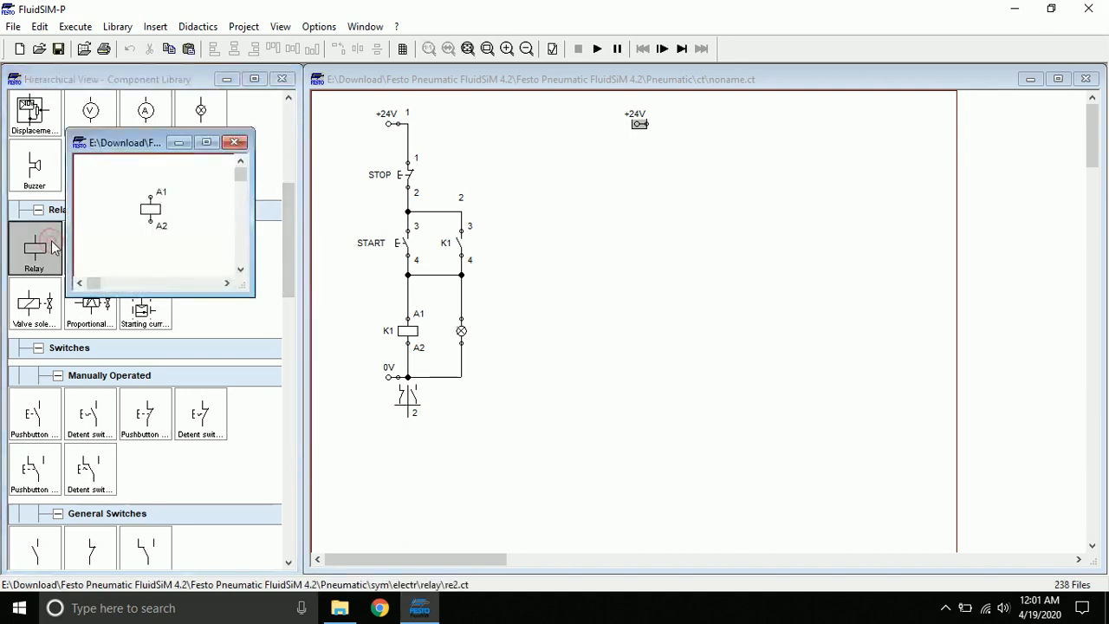
click(234, 143)
drag(43, 262, 664, 433)
drag(34, 249, 773, 413)
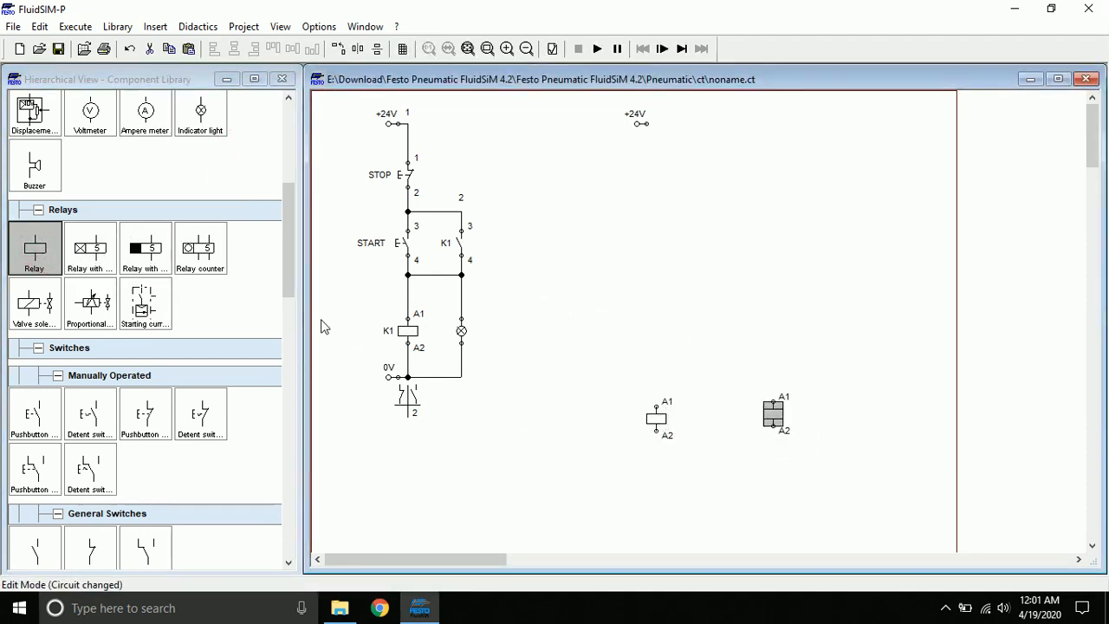
Step: Add a third relay coil and a switch-on-delay relay to the row of coils in the second circuit
drag(57, 268, 846, 414)
drag(90, 260, 805, 418)
click(649, 416)
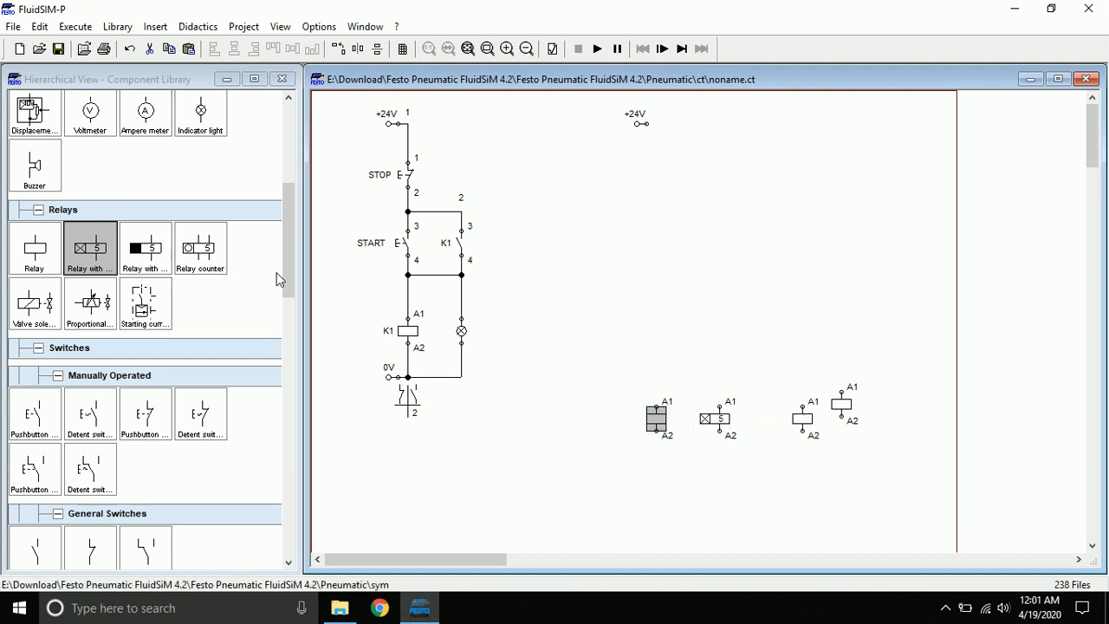
Step: Place a make pushbutton and, above it, a break pushbutton below the second +24V source, with the source shifted slightly left
drag(286, 270, 286, 288)
drag(33, 345, 663, 230)
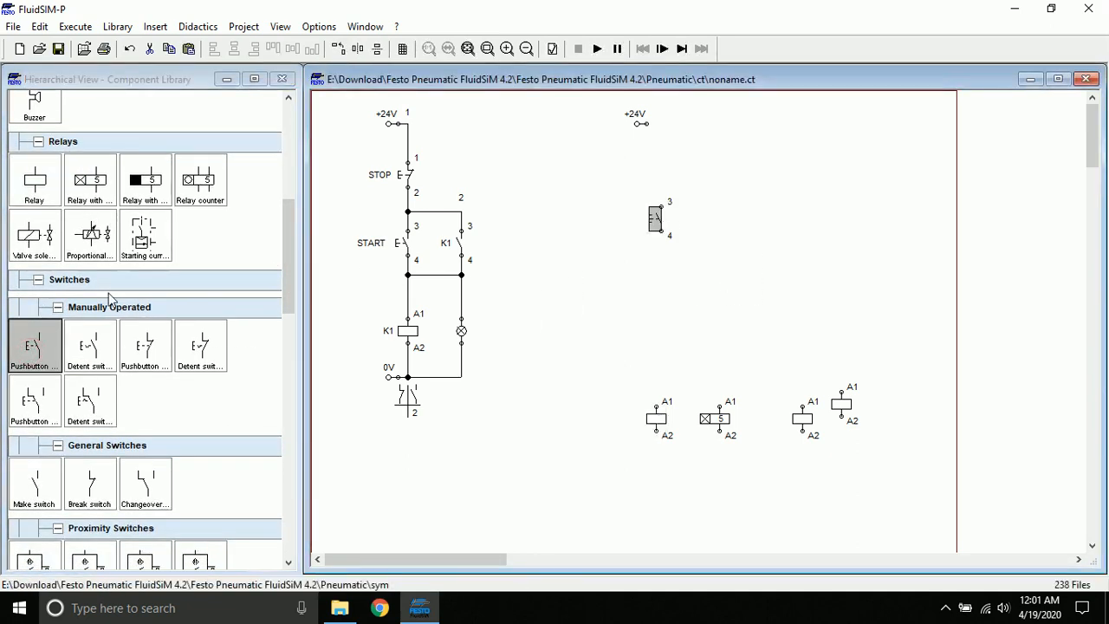
drag(147, 347, 661, 173)
click(650, 162)
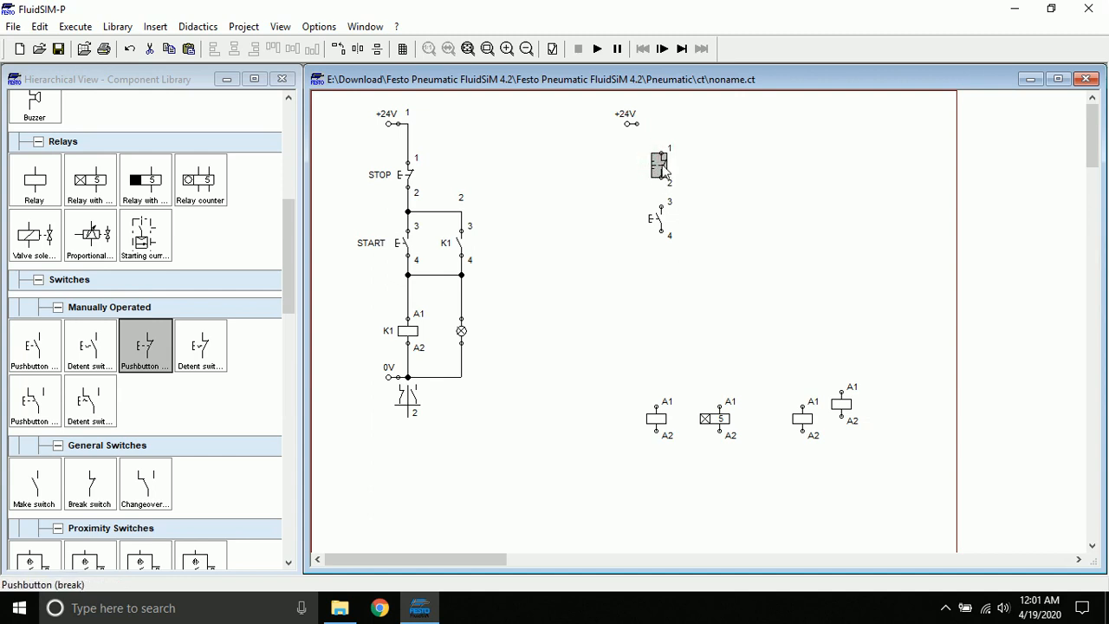
click(674, 140)
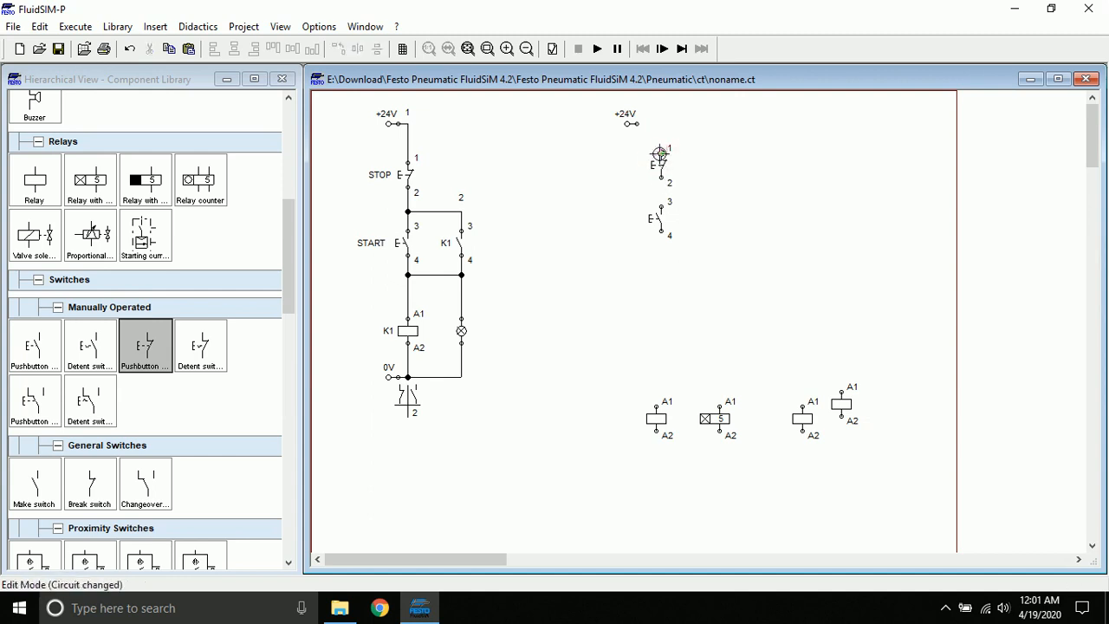
Step: Wire the second +24V source through the break pushbutton to the make pushbutton, with the make pushbutton shifted slightly down
drag(634, 122, 661, 153)
drag(659, 222, 658, 241)
double_click(661, 154)
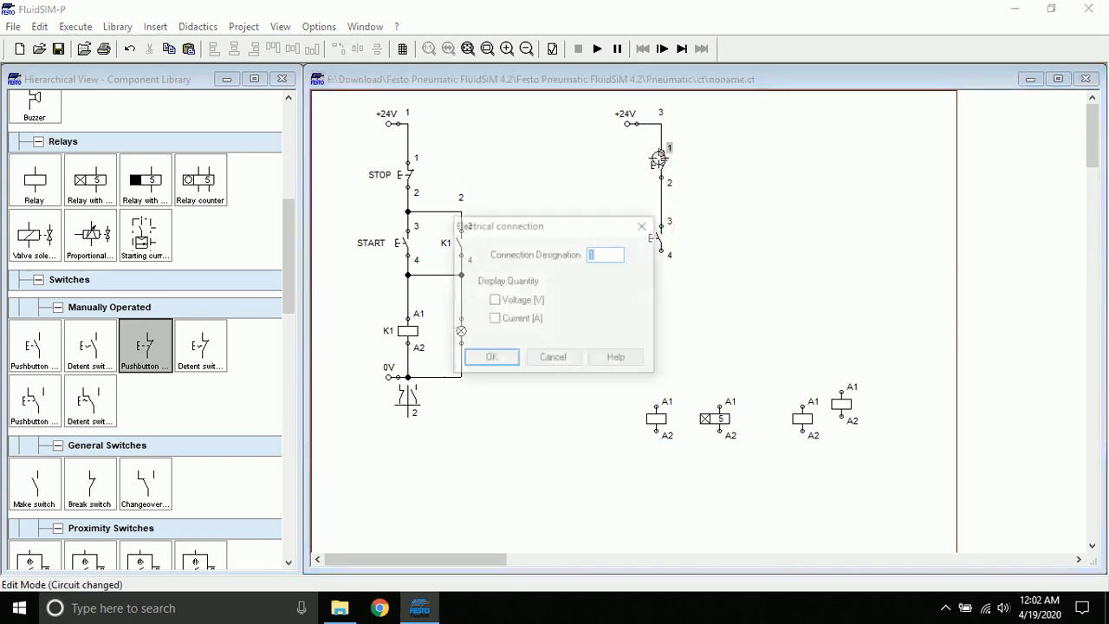
click(644, 227)
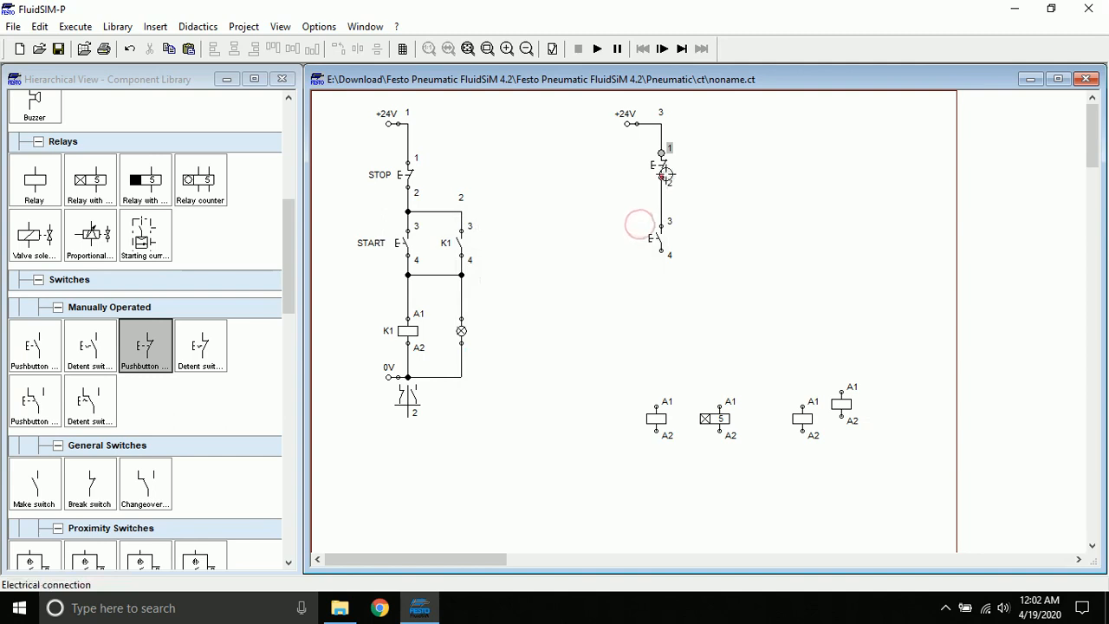
Step: Label the second circuit's break pushbutton STOP and shift the label slightly left, clear of the symbol
click(665, 173)
double_click(665, 173)
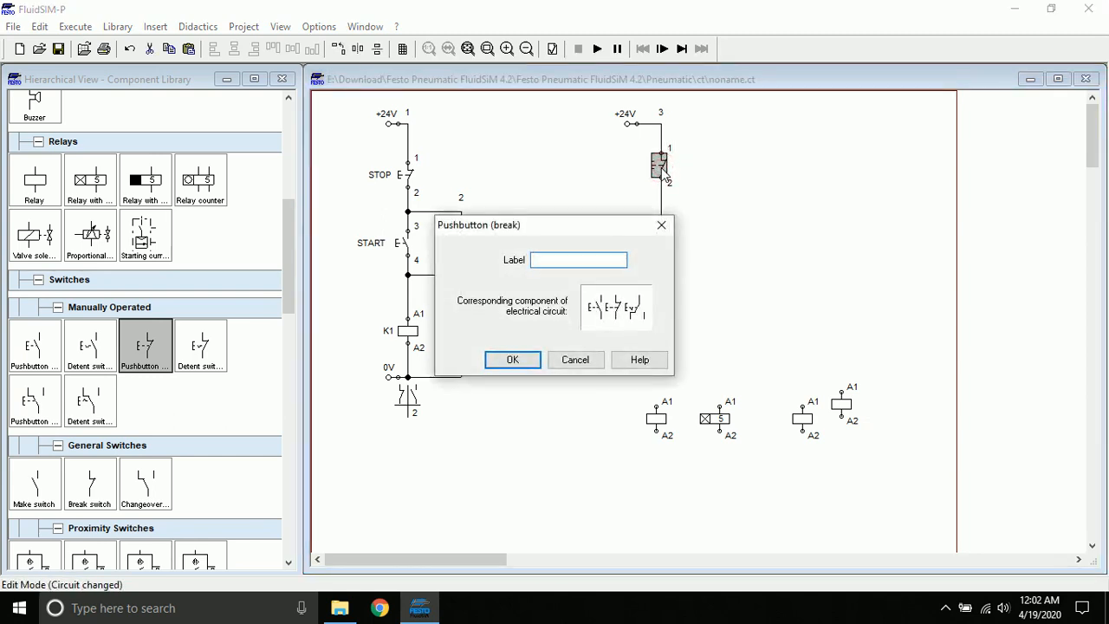
text(stop)
key(Return)
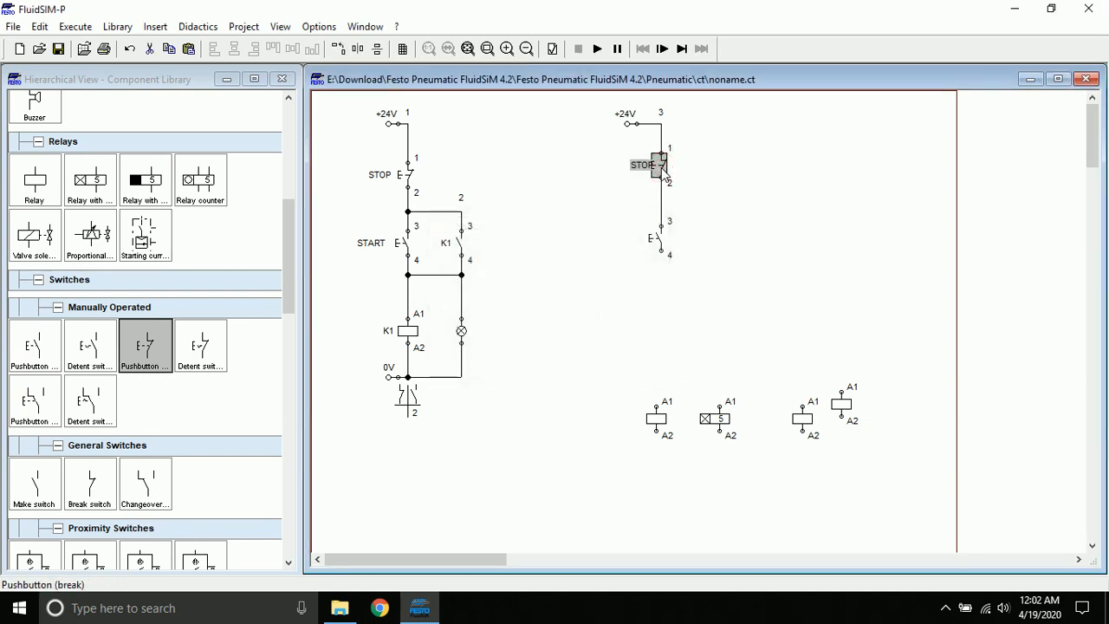
click(800, 263)
click(641, 168)
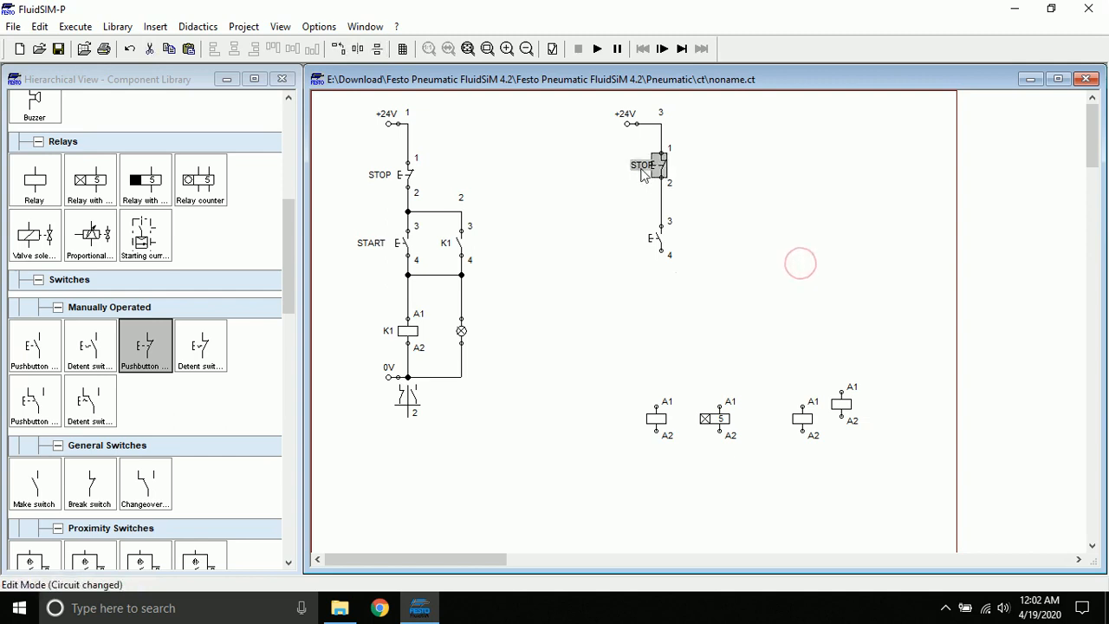
drag(641, 171, 630, 171)
Step: Label the second circuit's make pushbutton START and shift the label slightly left, clear of the symbol
double_click(656, 240)
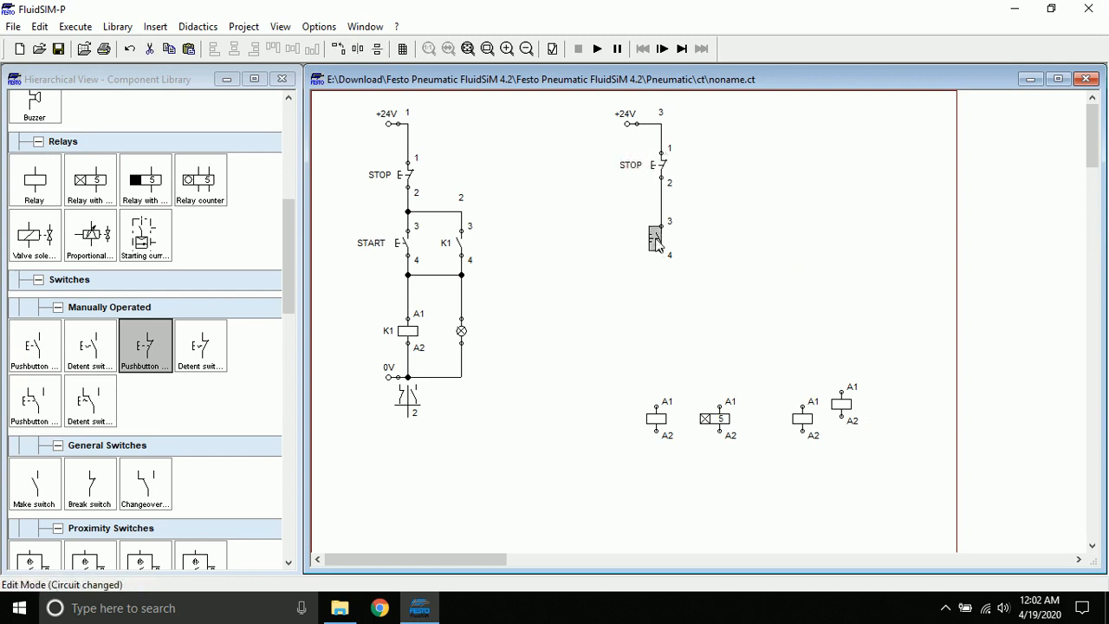
text(start)
key(Return)
drag(636, 244, 625, 245)
Step: Label the leftmost coil of the second circuit K_MAIN, aligned under START, and wire its A1 terminal to the START pushbutton
double_click(659, 419)
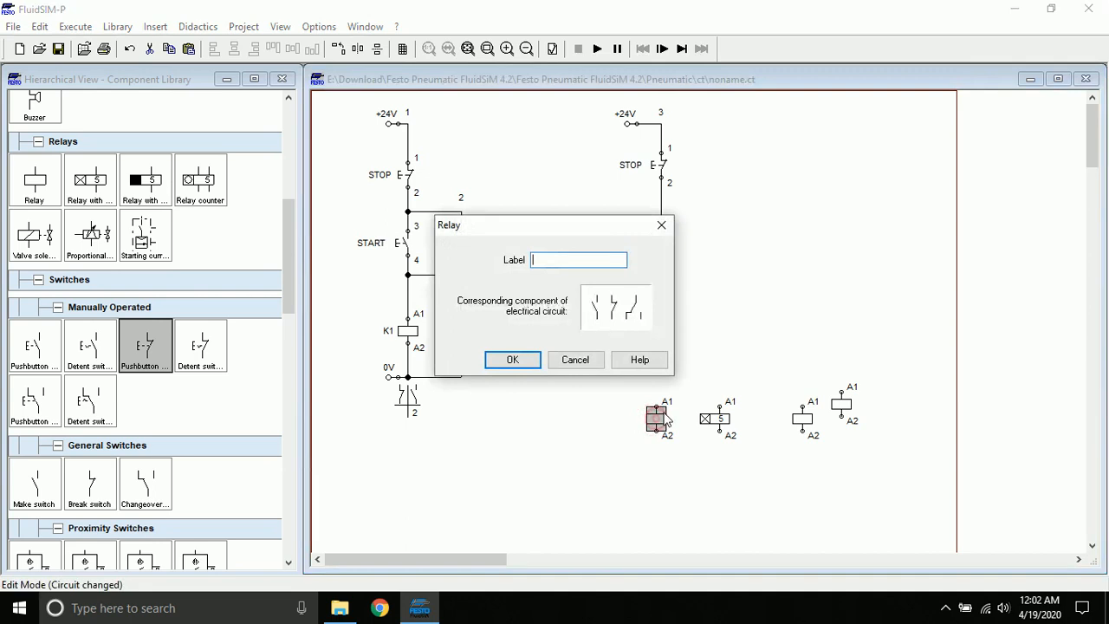
click(661, 225)
drag(658, 427, 664, 421)
double_click(664, 421)
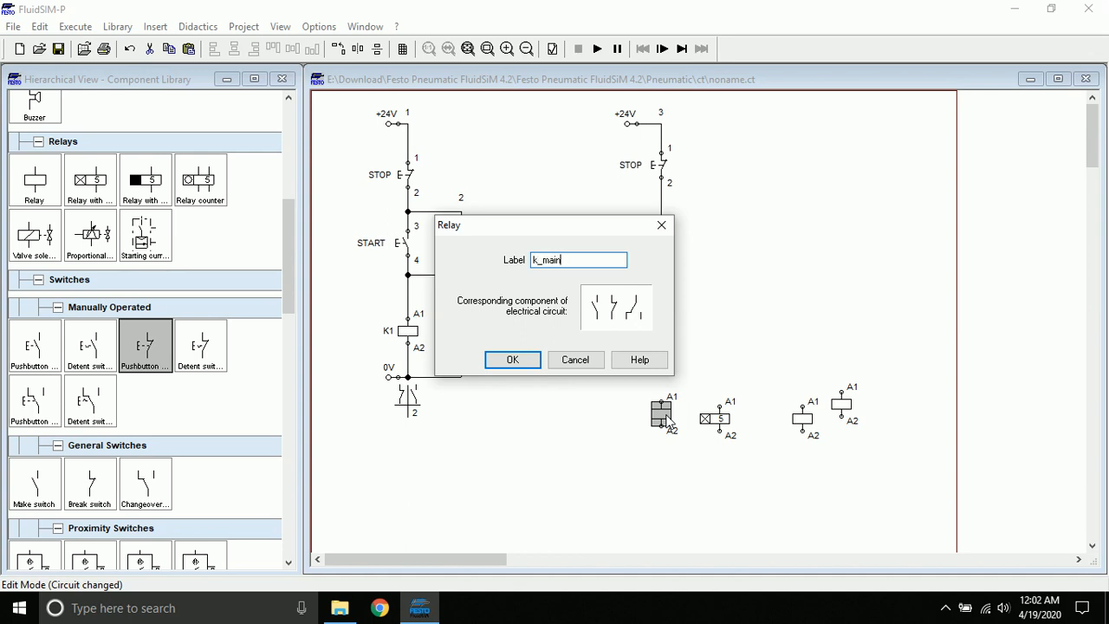
key(Return)
drag(672, 414, 662, 254)
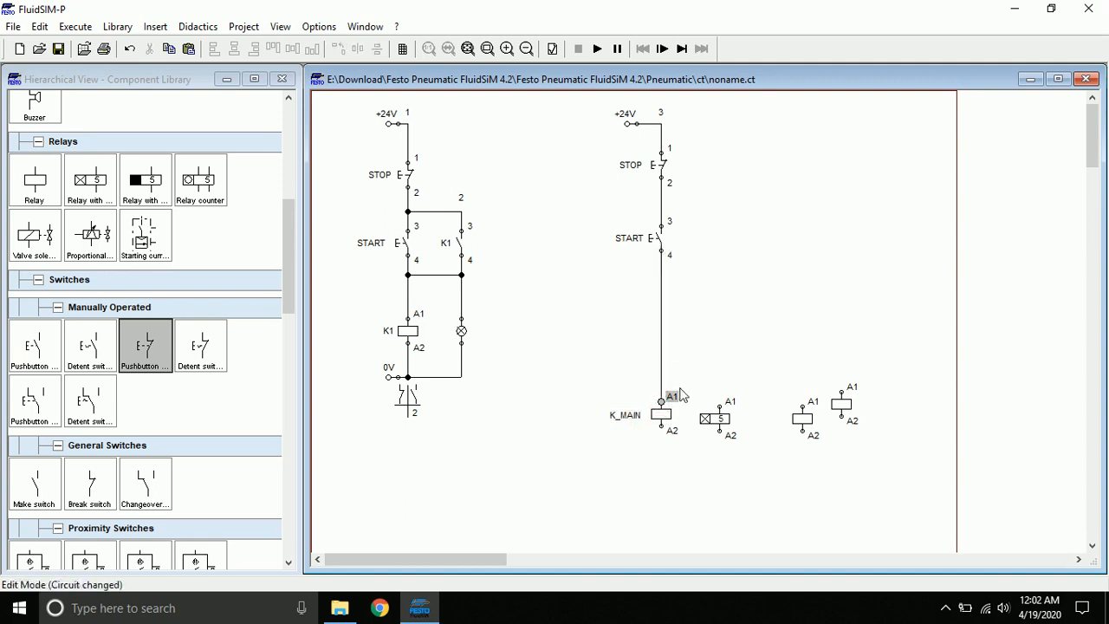
Step: Raise the switch-on-delay relay level with K_MAIN and place a make switch above it, to the right of START
click(716, 421)
drag(720, 411, 721, 404)
click(735, 396)
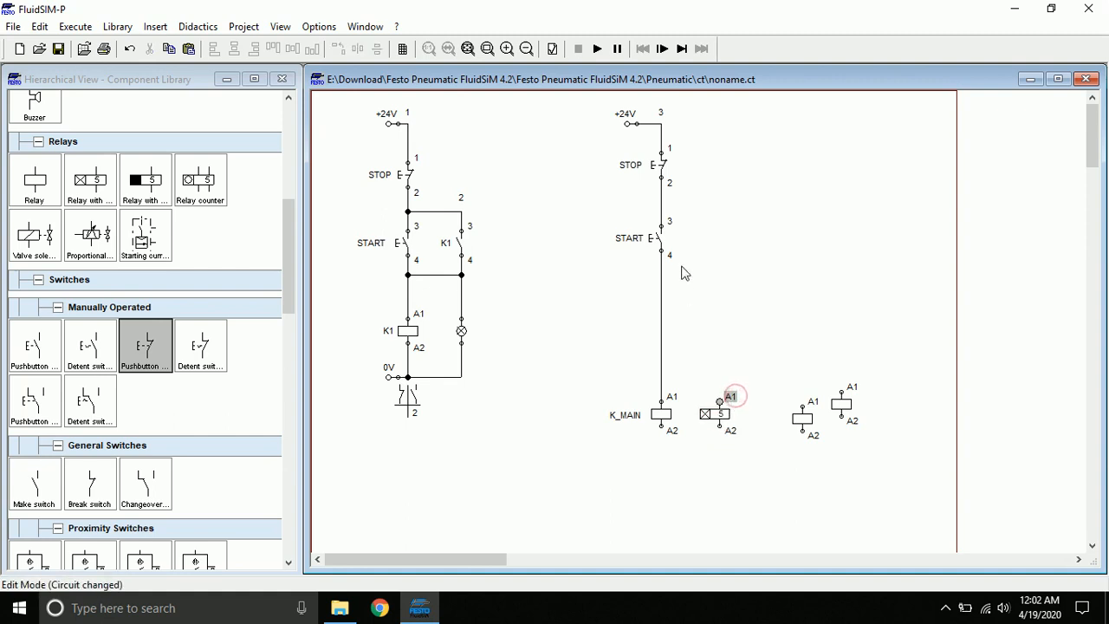
drag(38, 492, 725, 255)
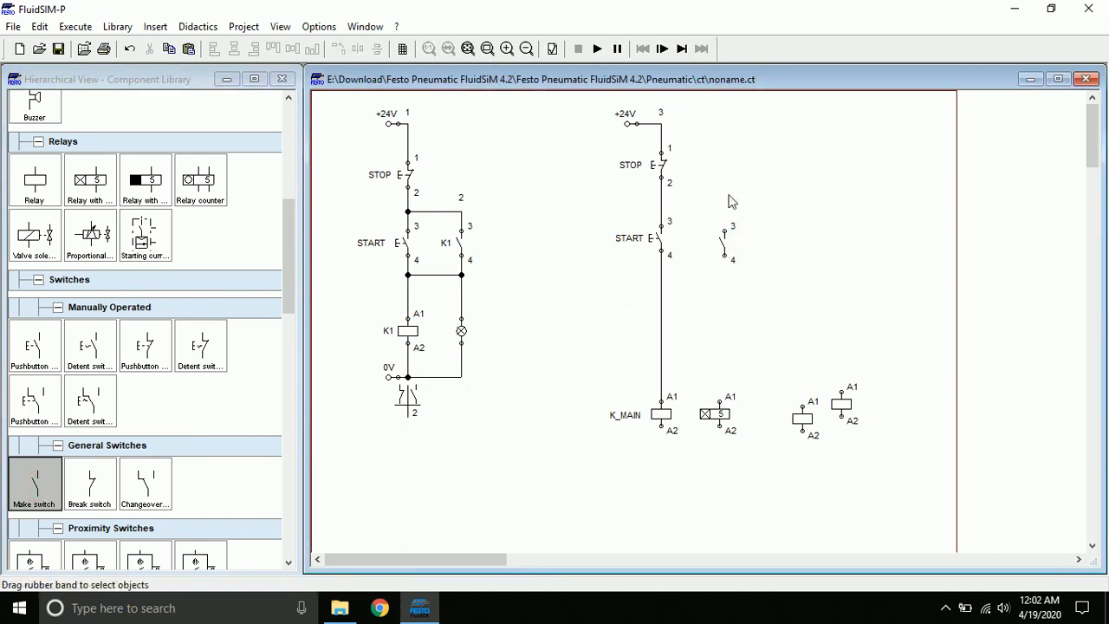
click(723, 242)
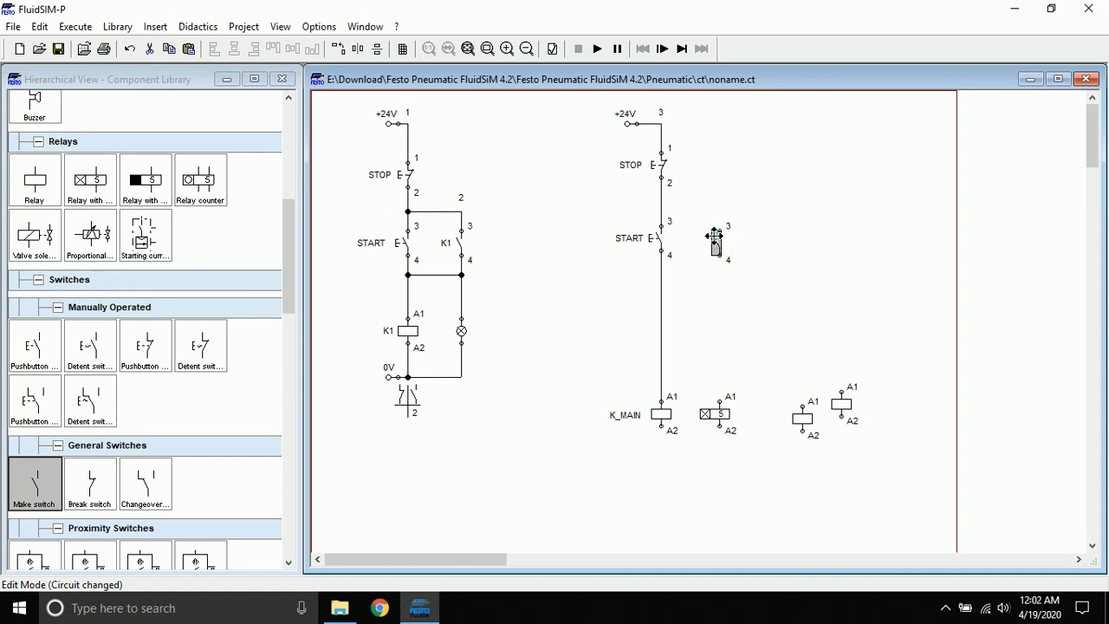
click(730, 275)
Step: Wire the make switch's upper terminal to the line between STOP and START, and raise the switch level with START
drag(719, 230, 664, 201)
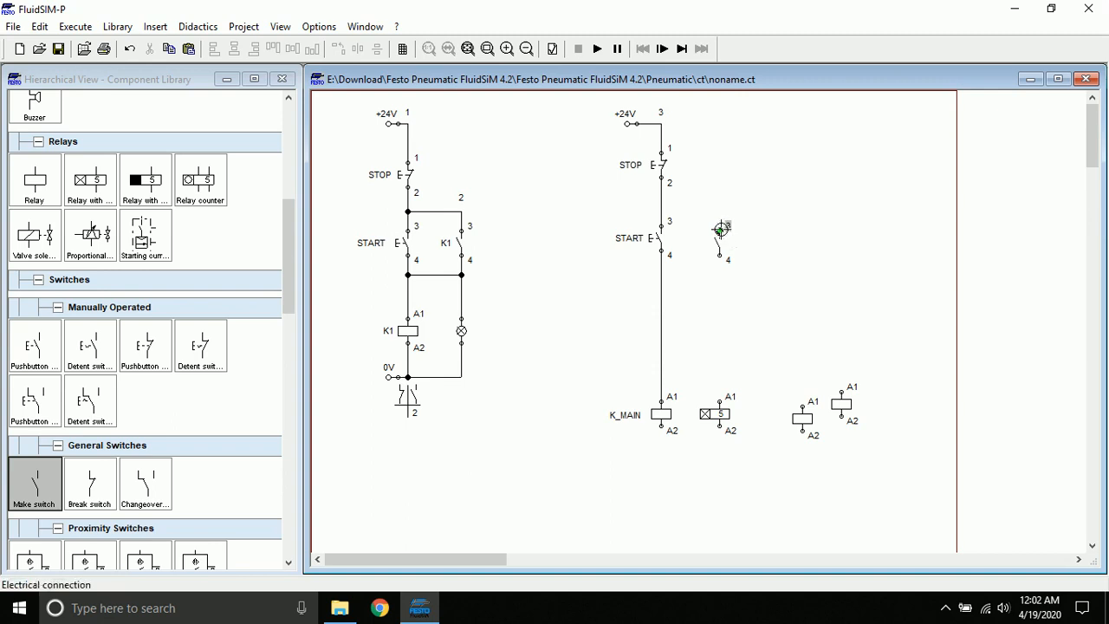
drag(669, 202, 662, 202)
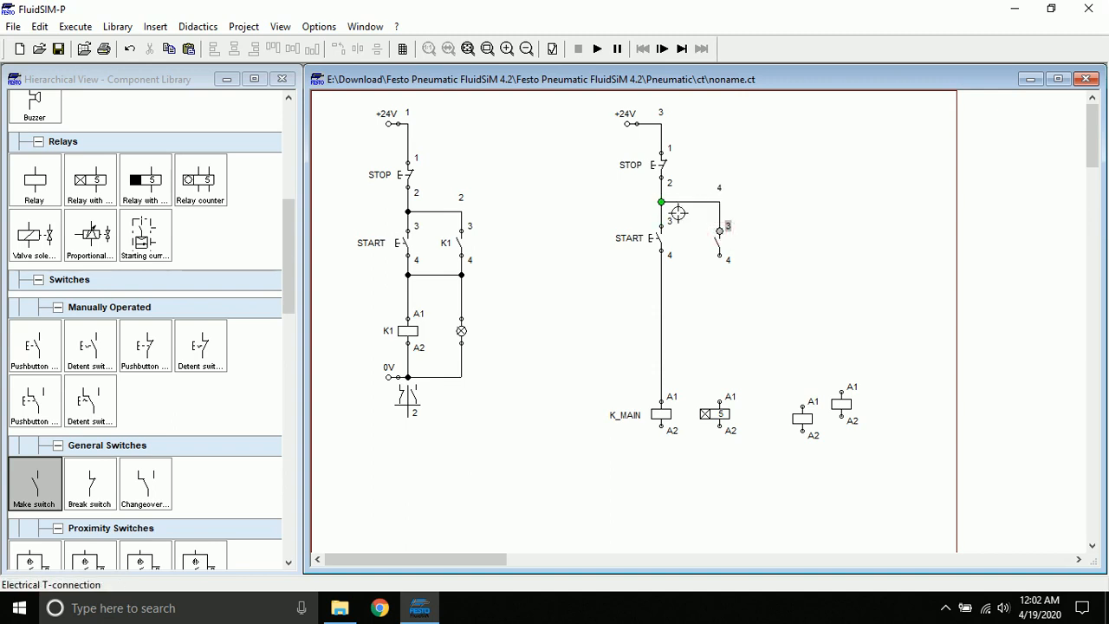
click(722, 249)
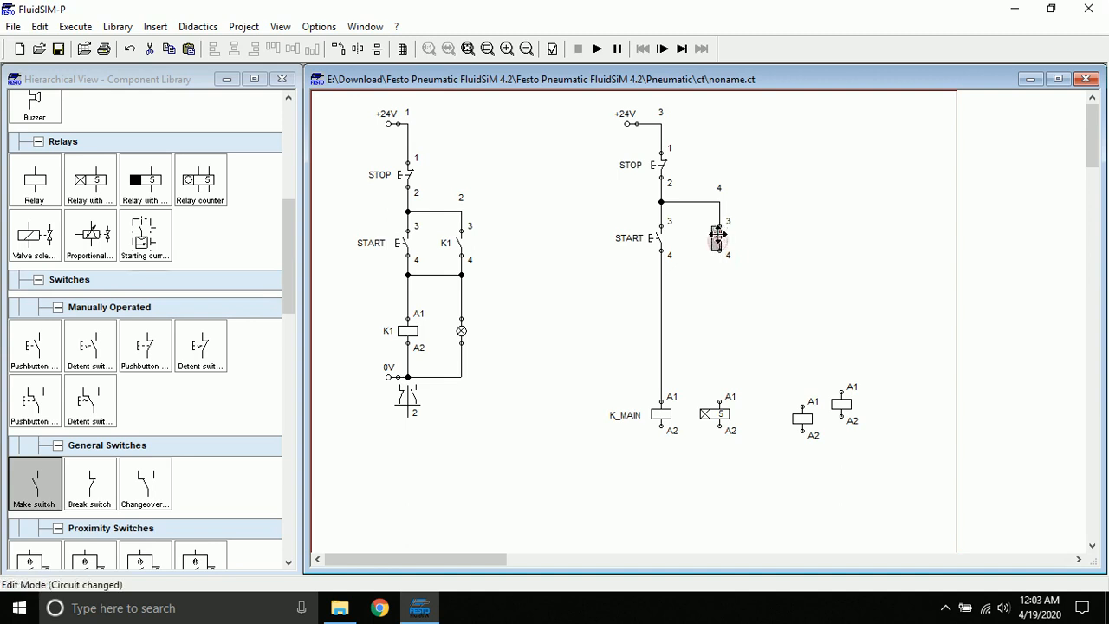
Step: Try a direct wire from the delay relay's A1 terminal to the make switch's lower terminal, and delete it
click(718, 413)
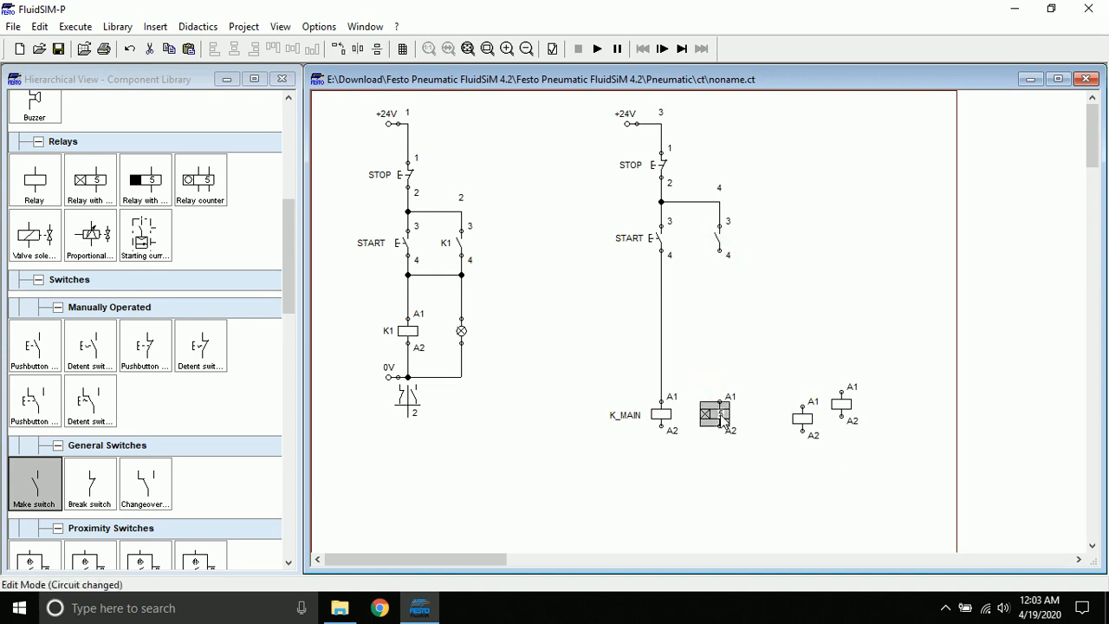
click(733, 310)
drag(719, 402, 721, 253)
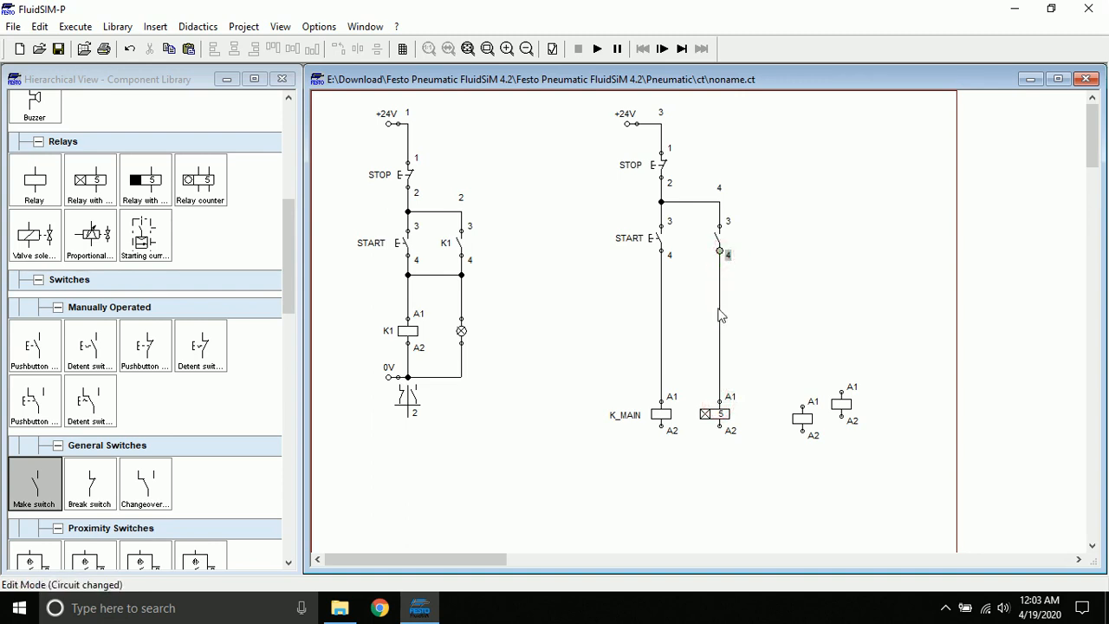
click(719, 267)
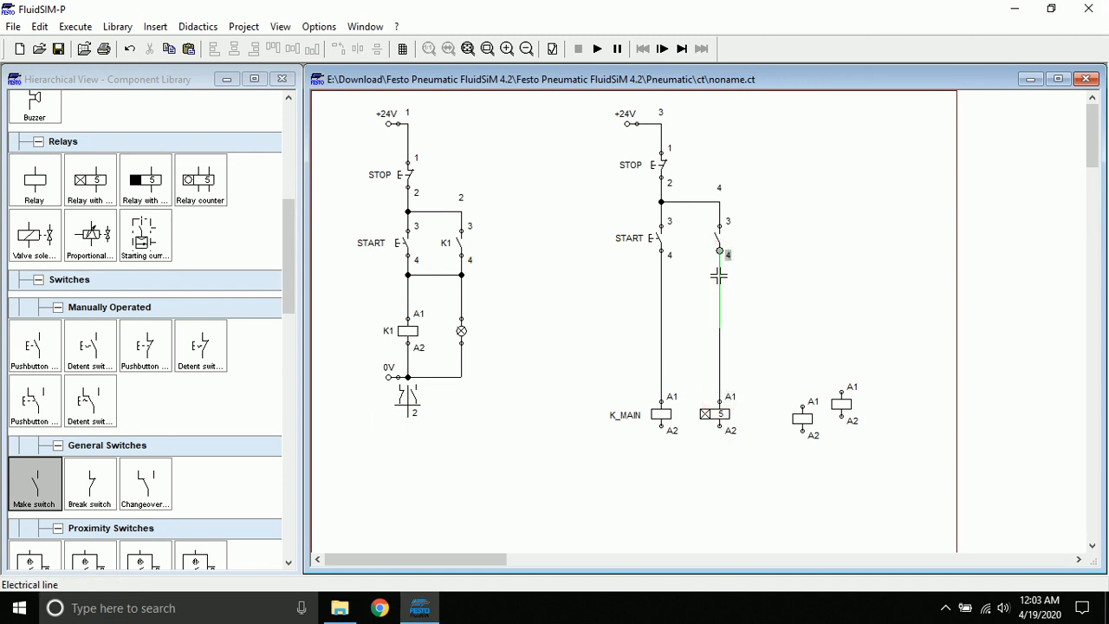
key(Delete)
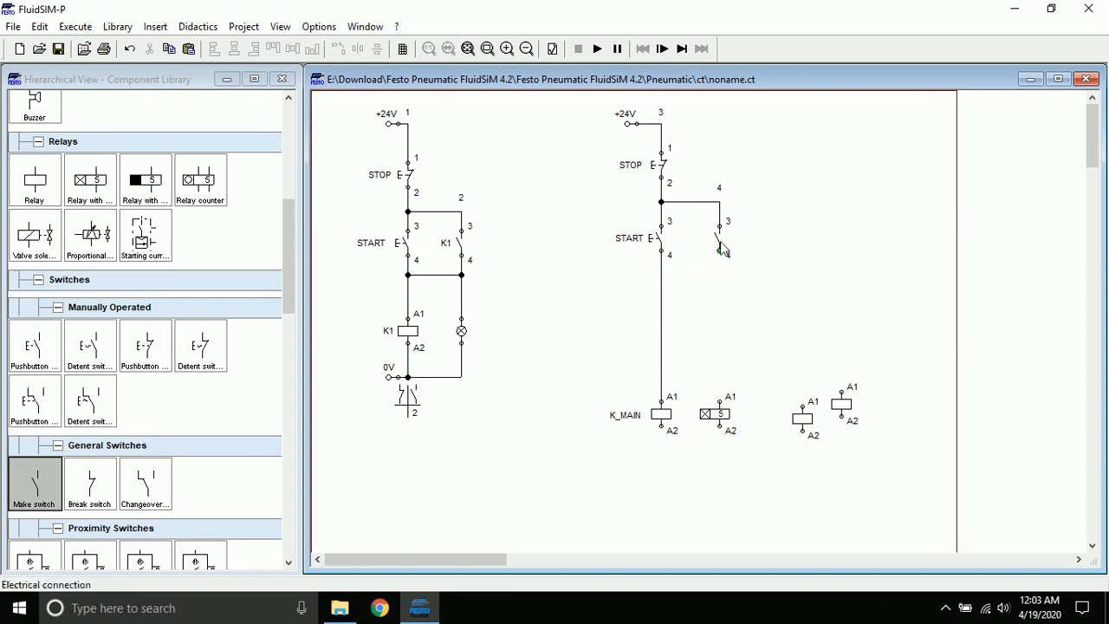
Step: Connect the make switch's lower terminal, the delay relay and the third relay coil to the line between START and K_MAIN
drag(720, 252, 661, 290)
drag(723, 391, 720, 289)
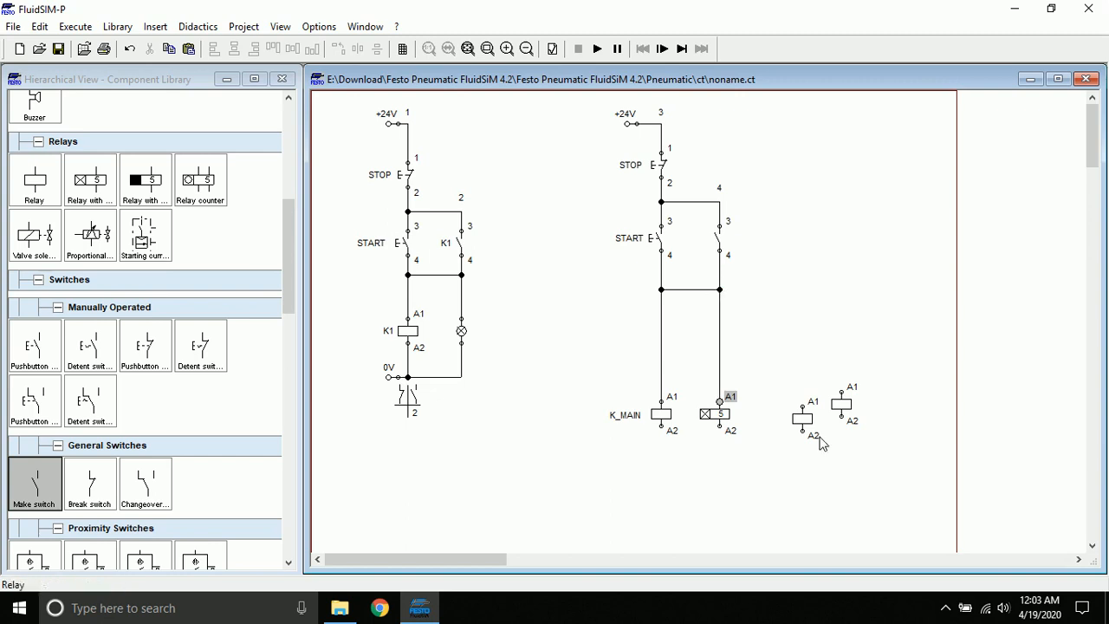
drag(803, 421, 723, 288)
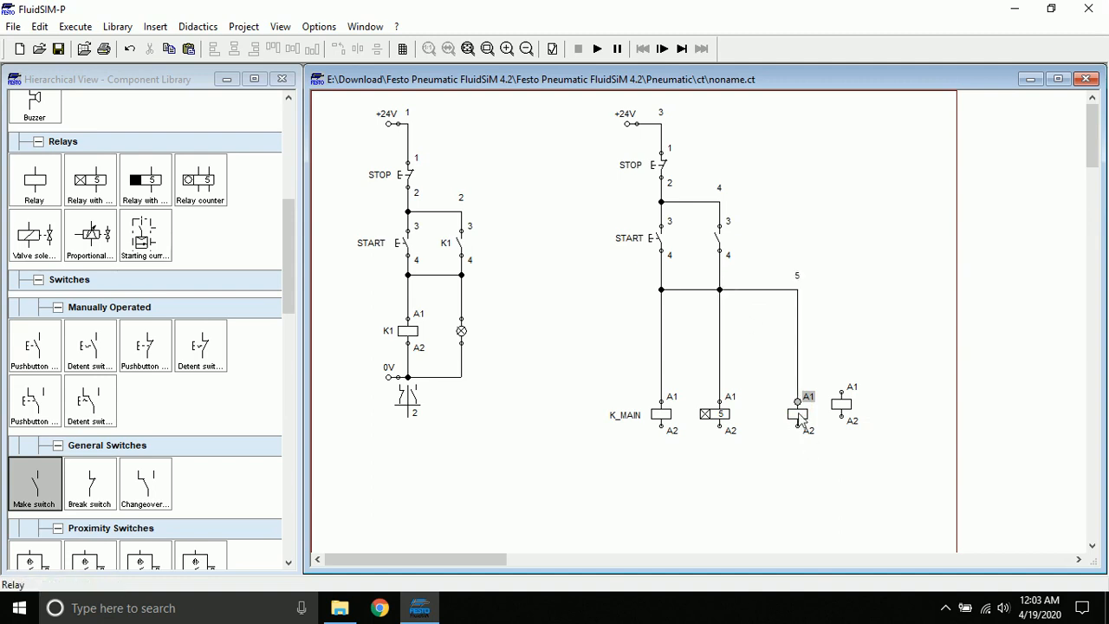
Step: Shift the third relay coil and its vertical wire left, closer to the delay relay, and align the fourth coil level with the row
click(800, 416)
drag(804, 418, 795, 417)
drag(797, 374, 783, 374)
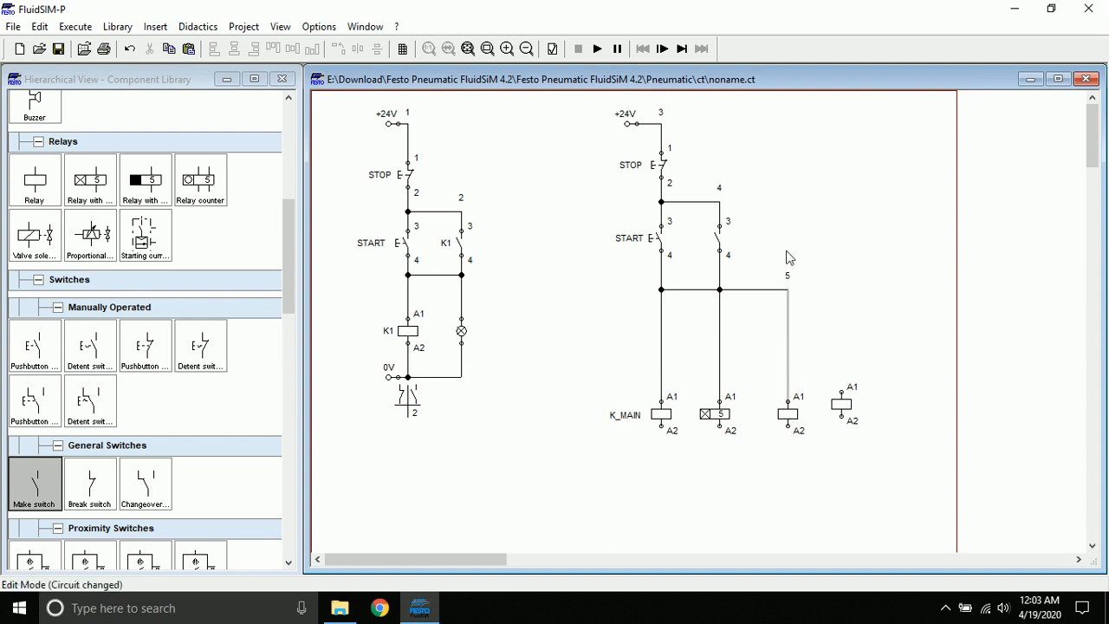
drag(774, 273, 810, 488)
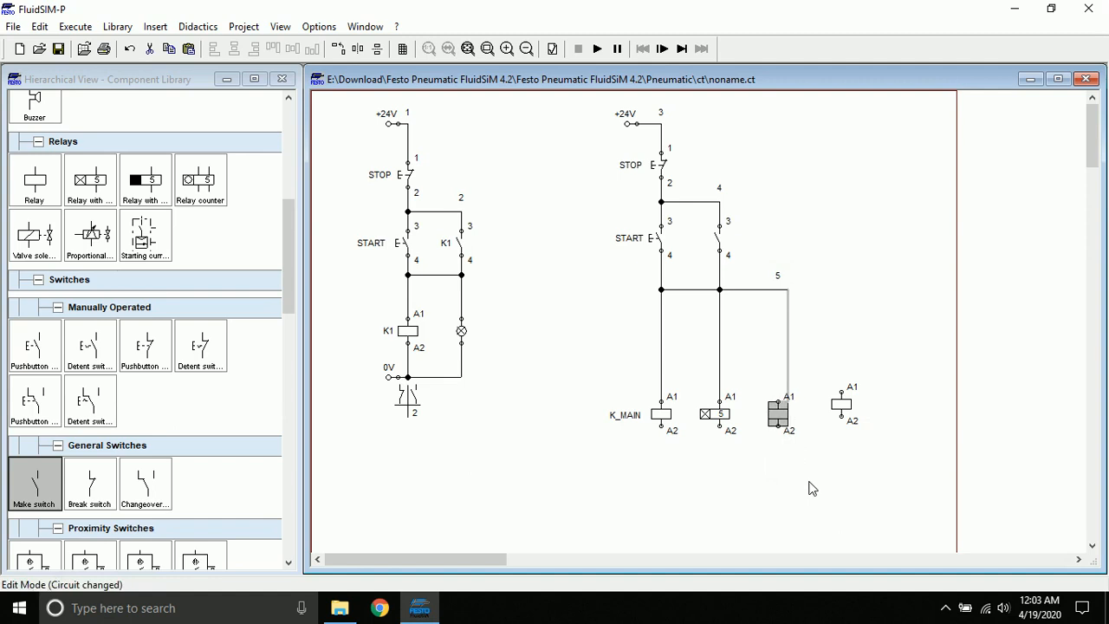
click(789, 304)
drag(787, 300, 774, 299)
drag(847, 403, 832, 415)
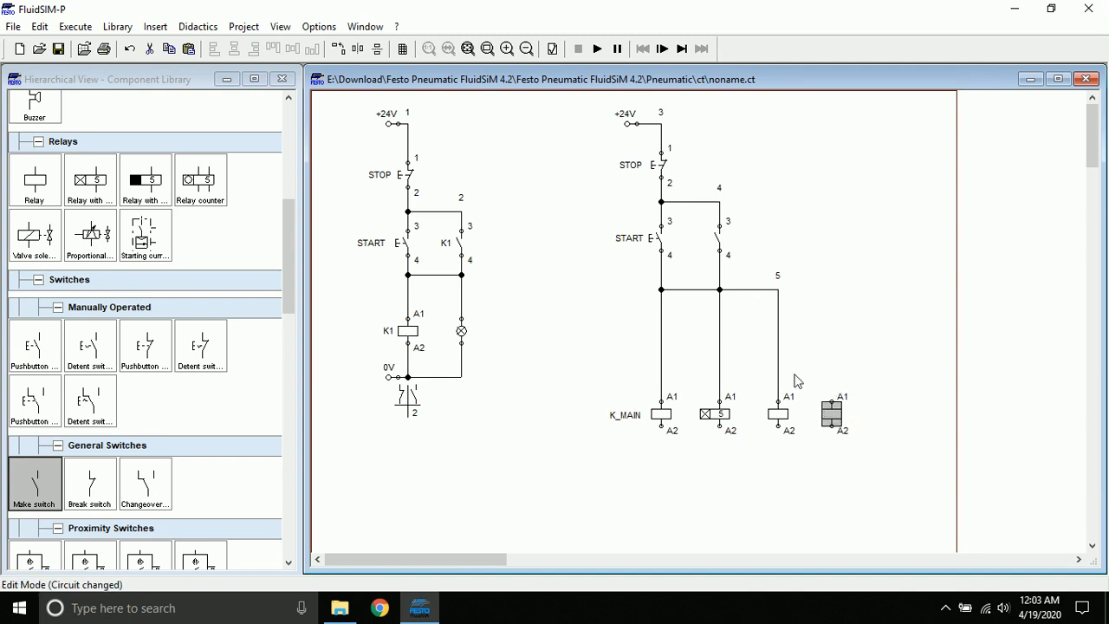
Step: Label the third relay coil K__STAR and move the label above and left of the coil
double_click(778, 414)
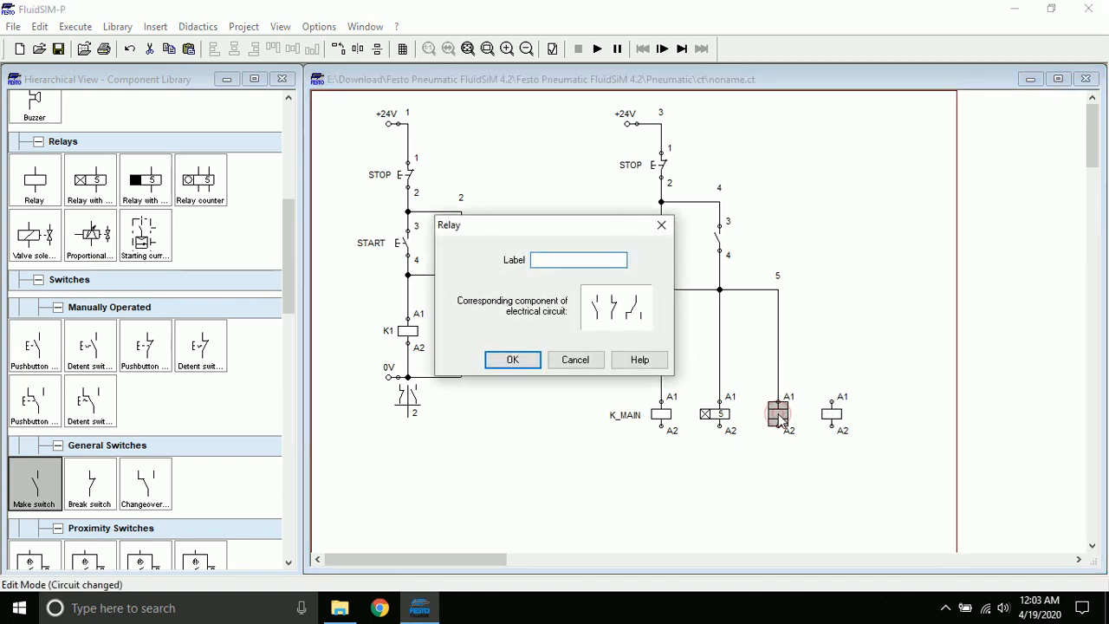
text(kstart)
key(Return)
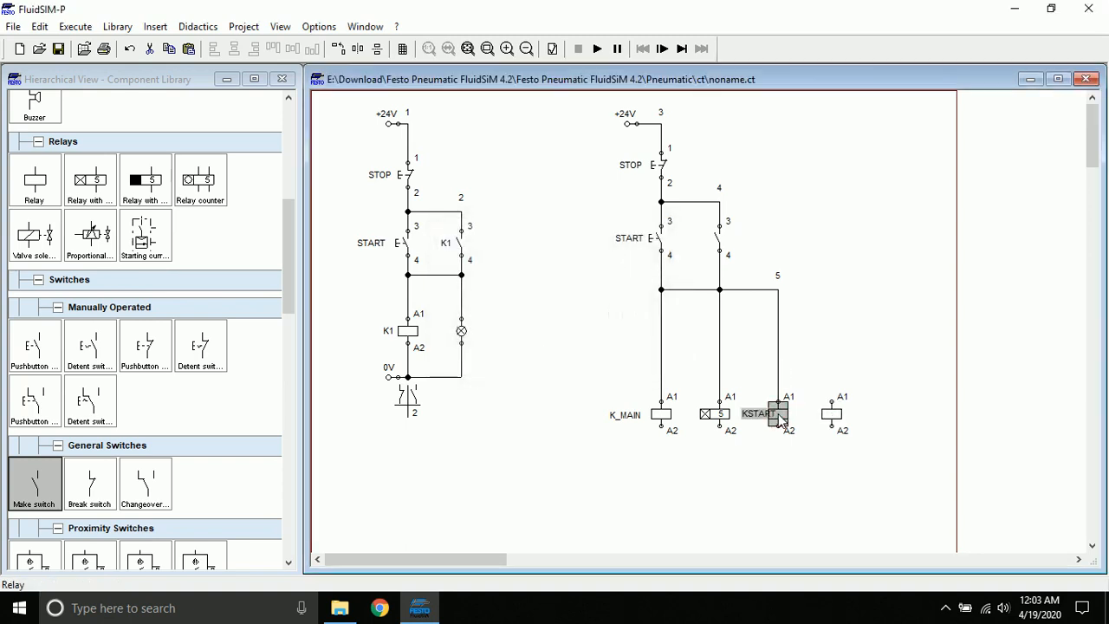
double_click(778, 414)
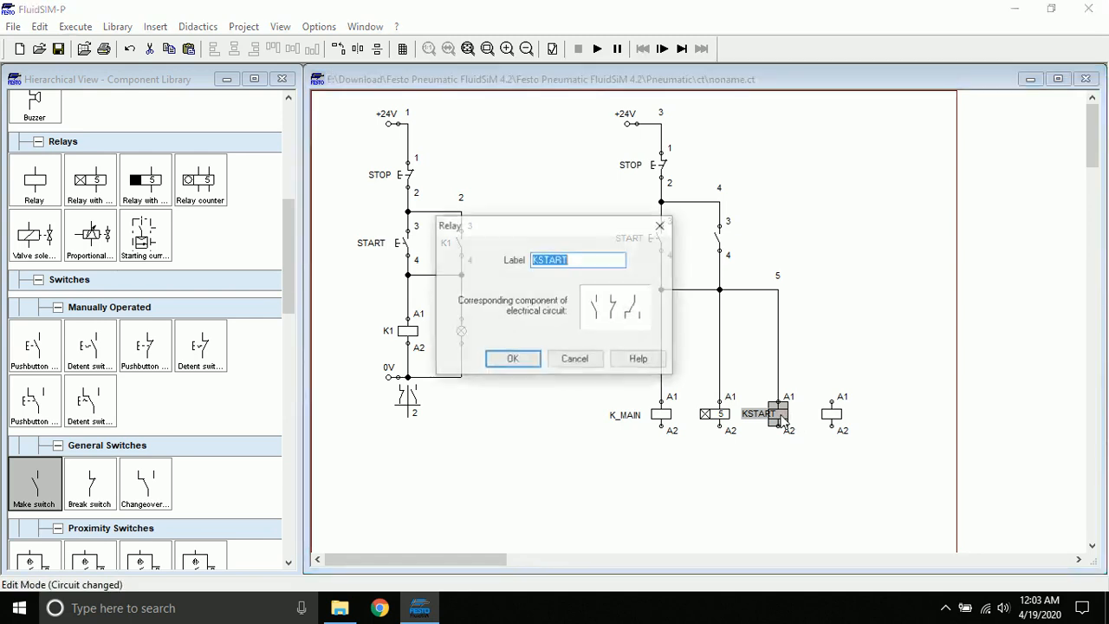
key(End)
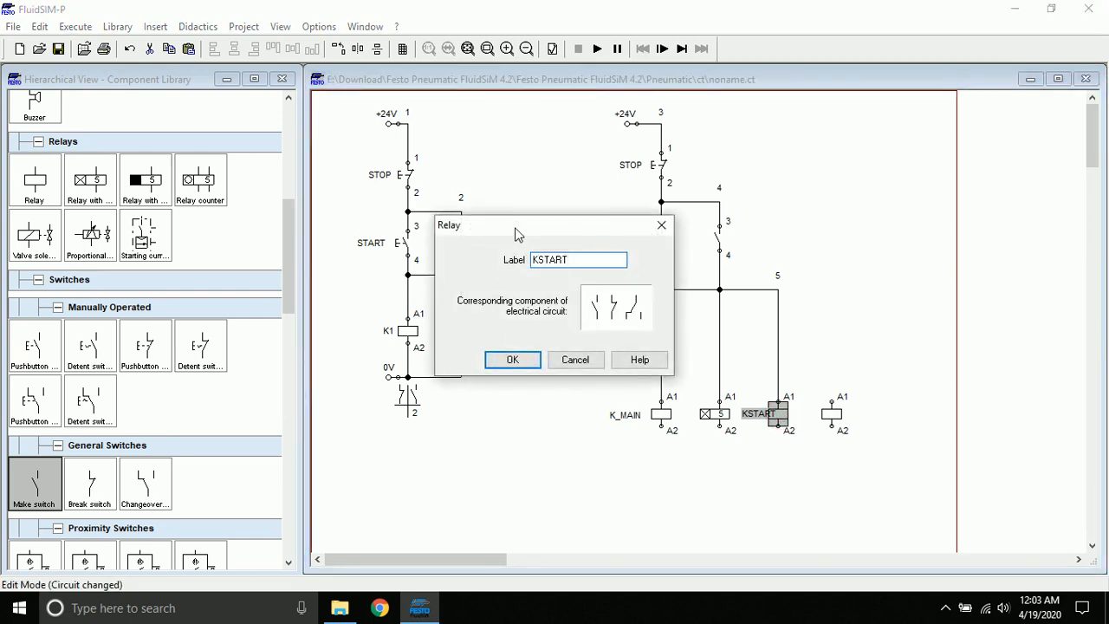
key(Return)
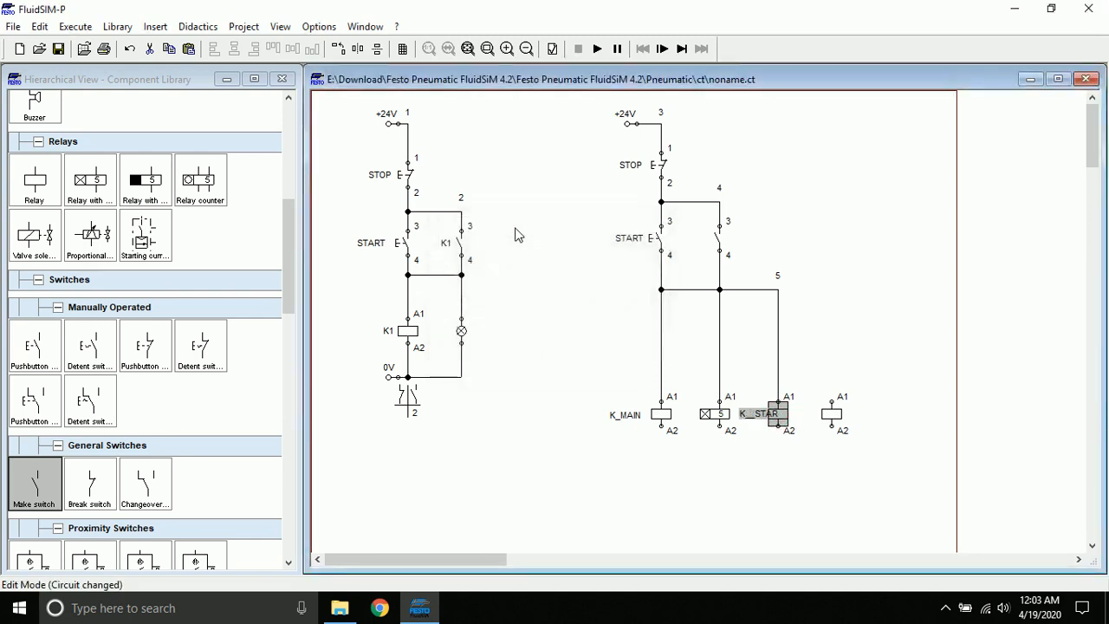
drag(754, 413, 750, 379)
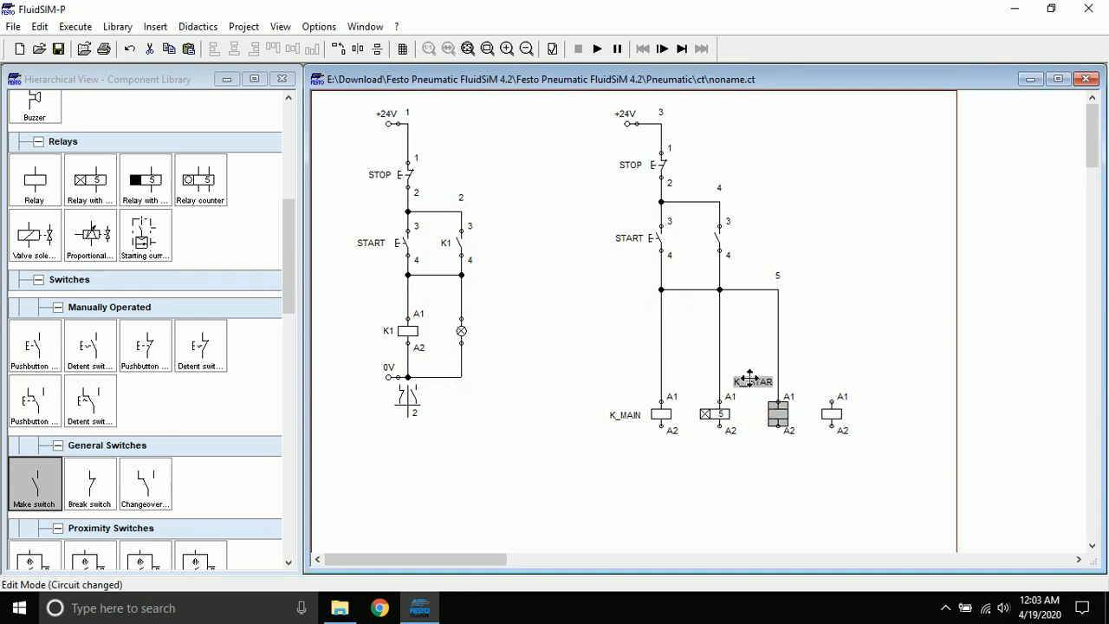
Step: Shift the K__STAR coil and its vertical wire slightly right, and move the fourth coil farther right to make room
drag(768, 262, 805, 443)
key(Right)
key(Right)
key(Right)
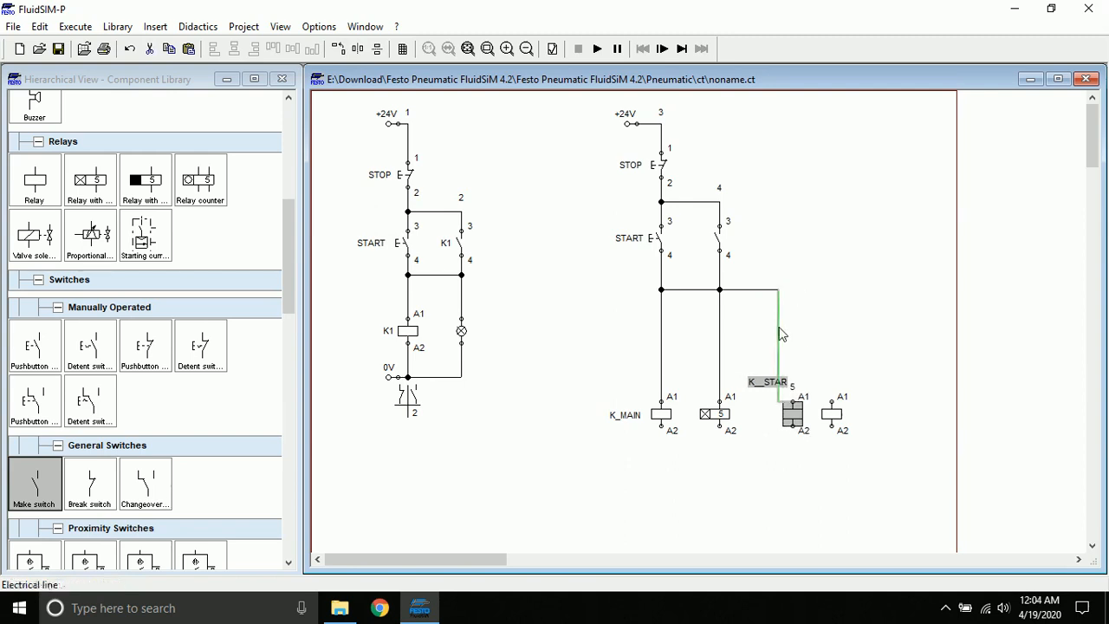
key(Right)
key(Right)
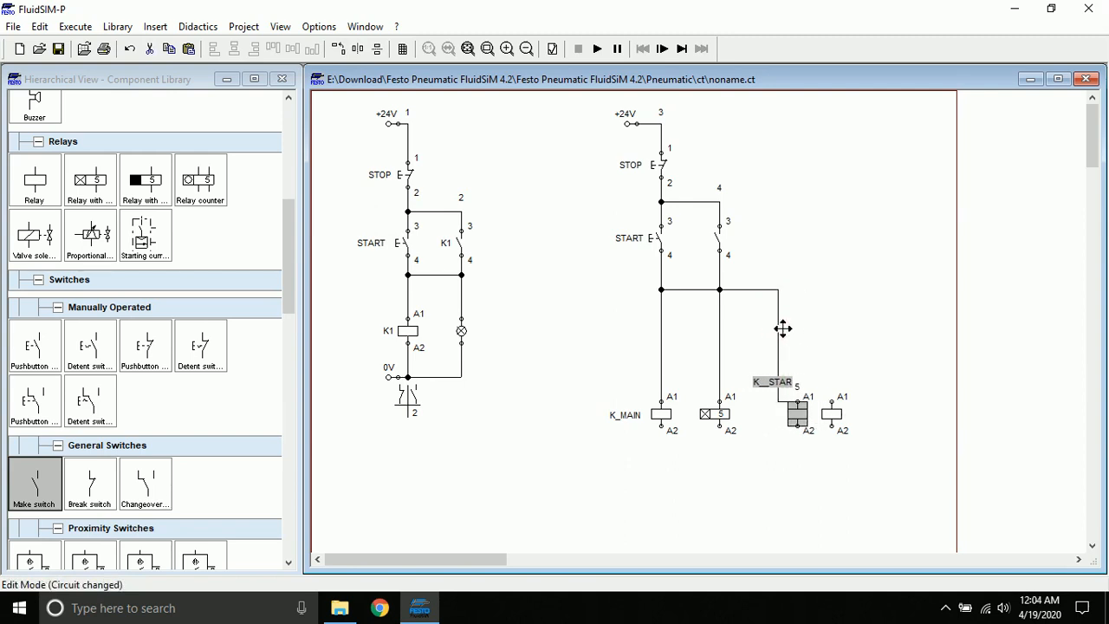
click(777, 324)
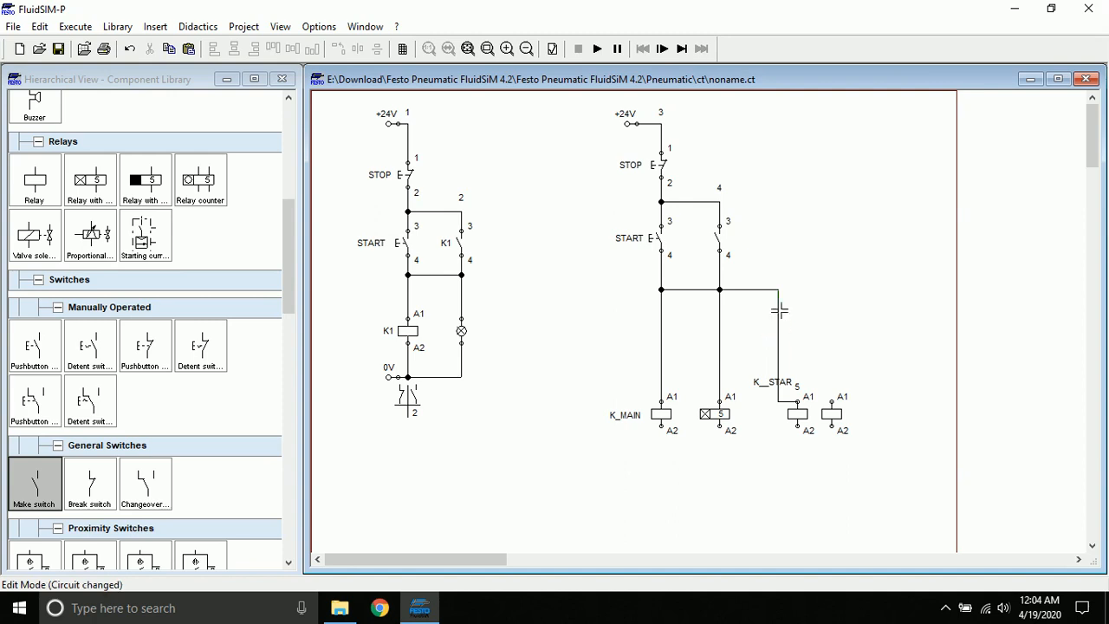
click(778, 312)
drag(777, 324, 797, 324)
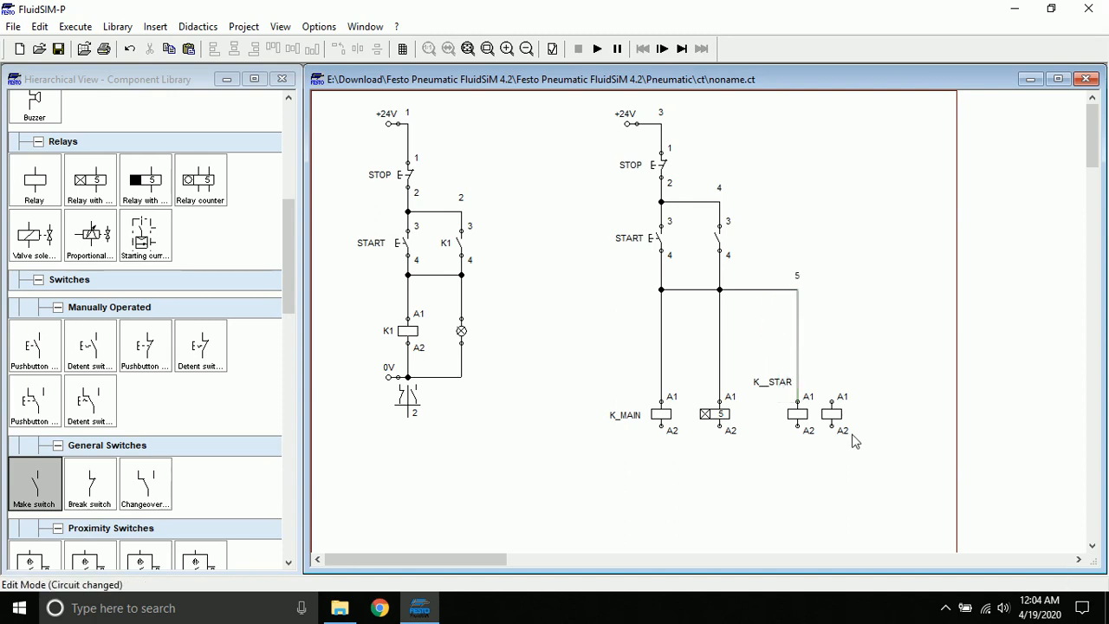
drag(830, 414, 869, 413)
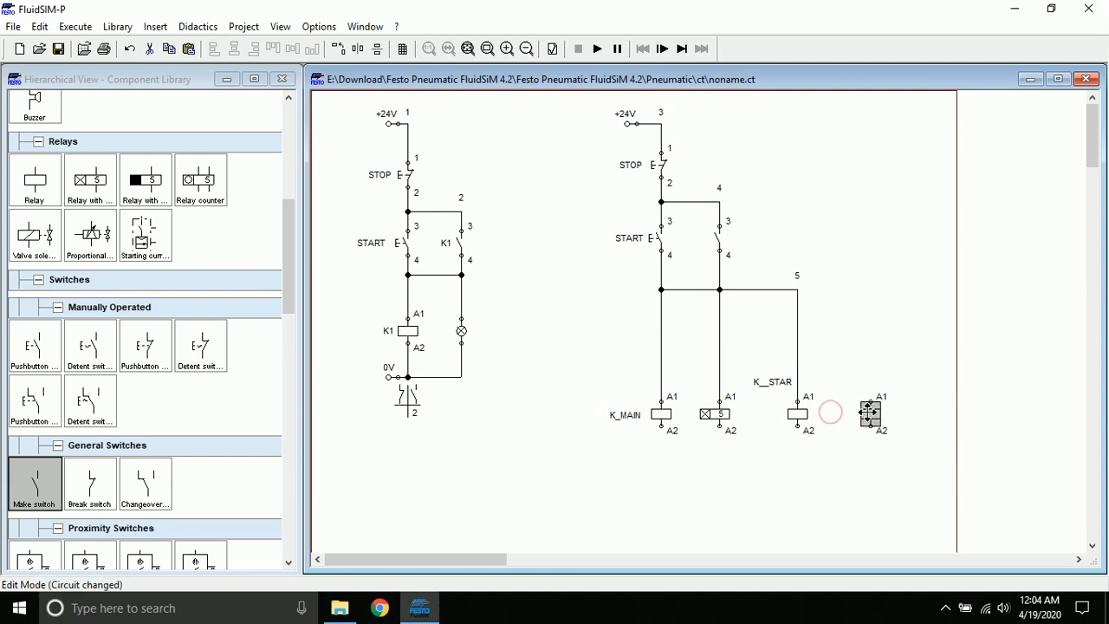
Step: Move the K__STAR label beside its coil and set the switch-on-delay relay's delay time to 3 seconds
click(768, 382)
drag(777, 388, 762, 415)
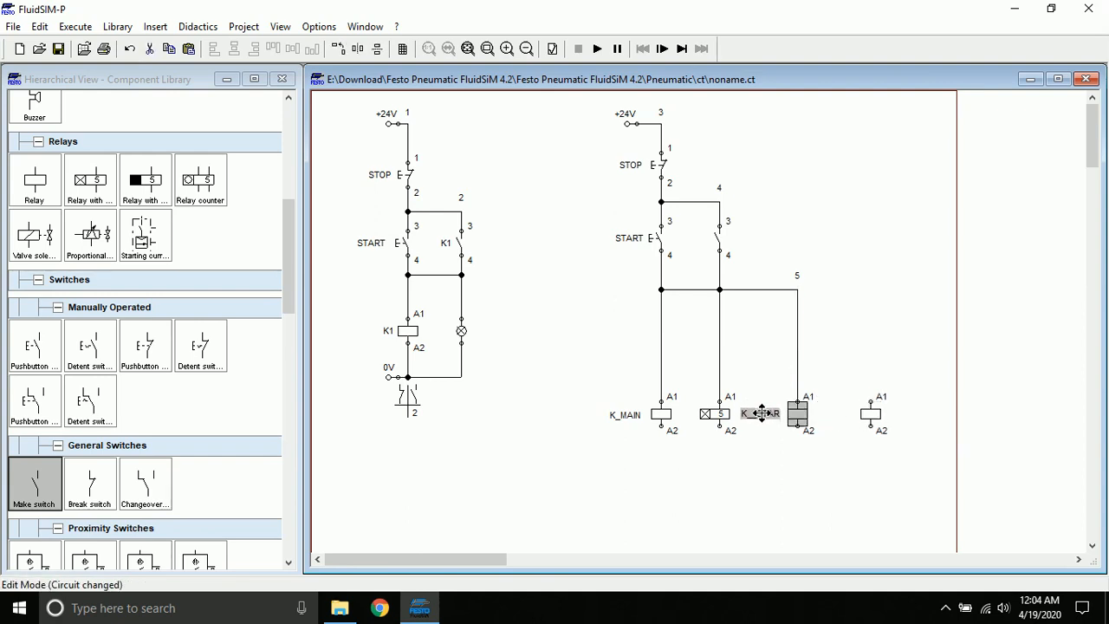
double_click(713, 415)
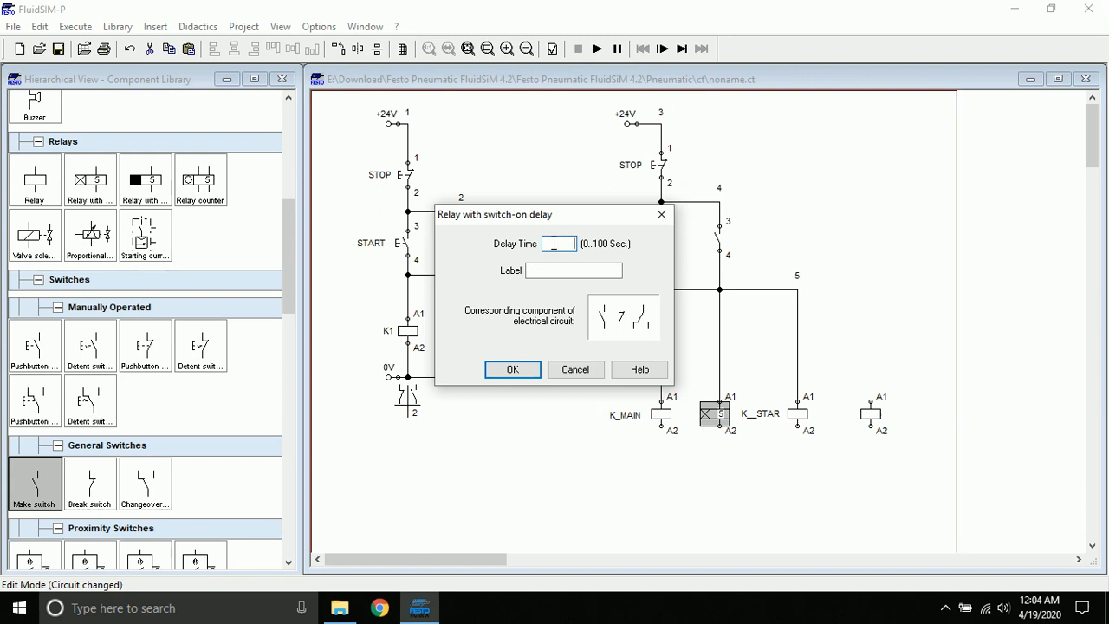
key(Escape)
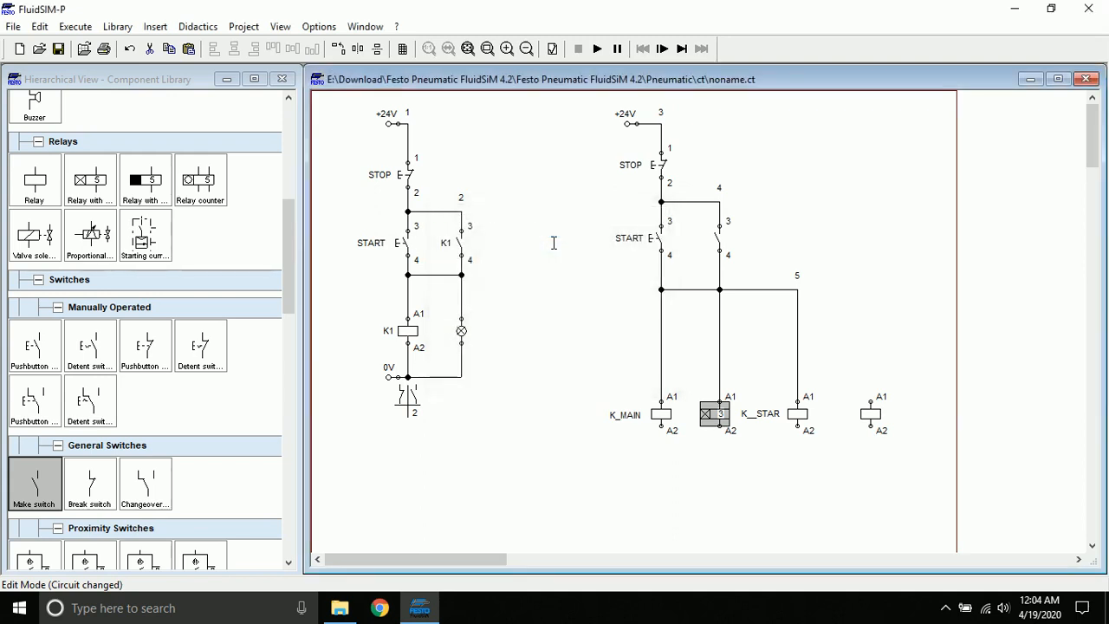
Step: Label the switch-on-delay relay T1 and the fourth relay coil K_DELTA
double_click(717, 414)
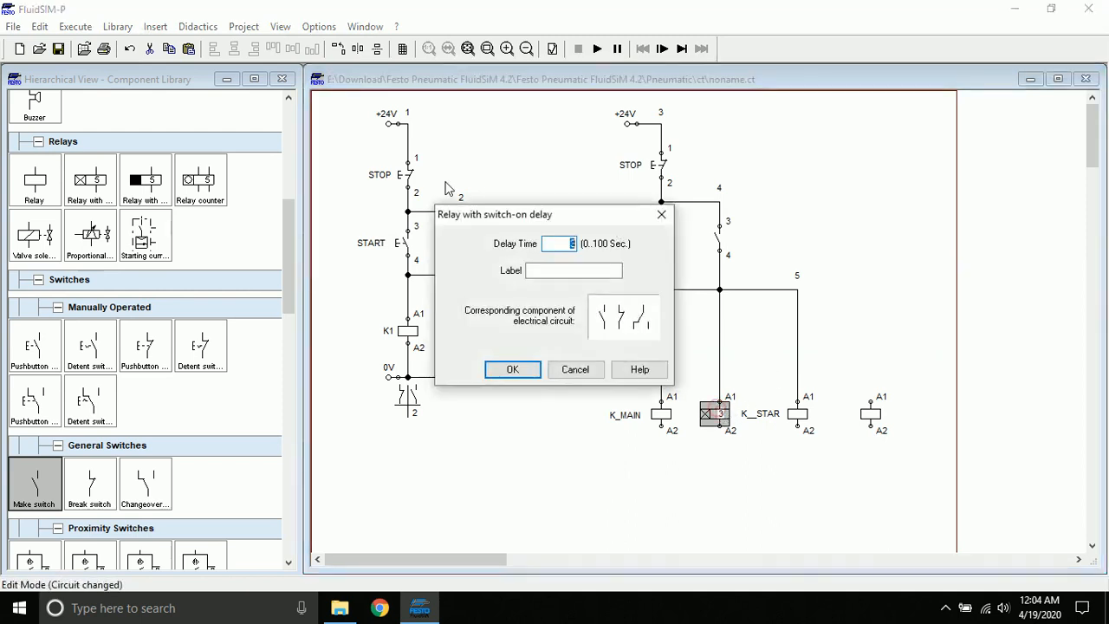
click(579, 272)
text(T1)
key(Return)
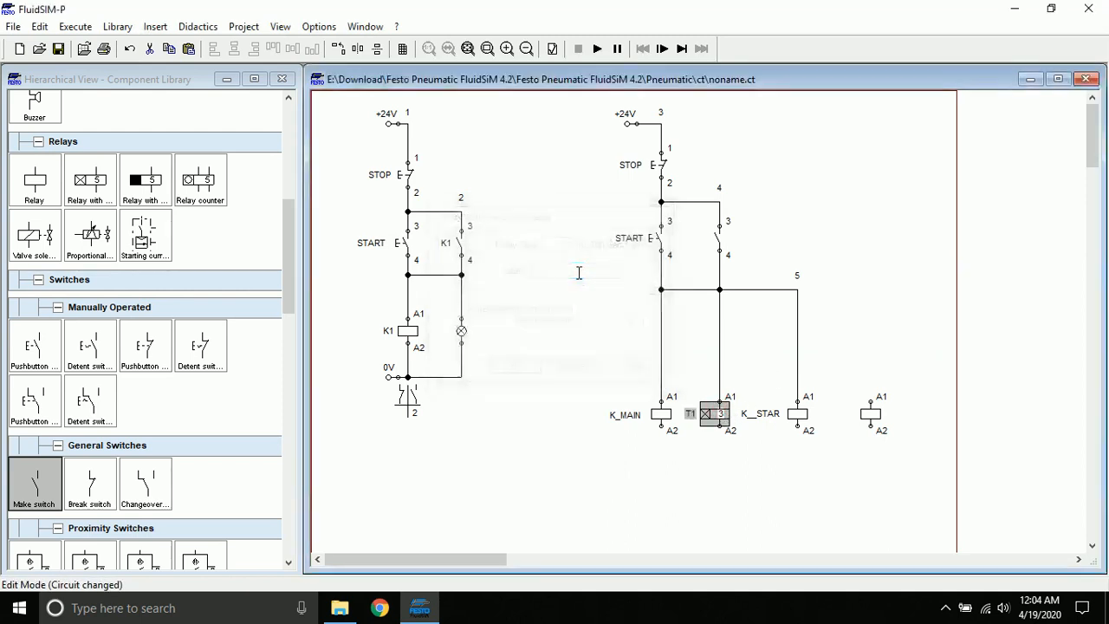
double_click(870, 413)
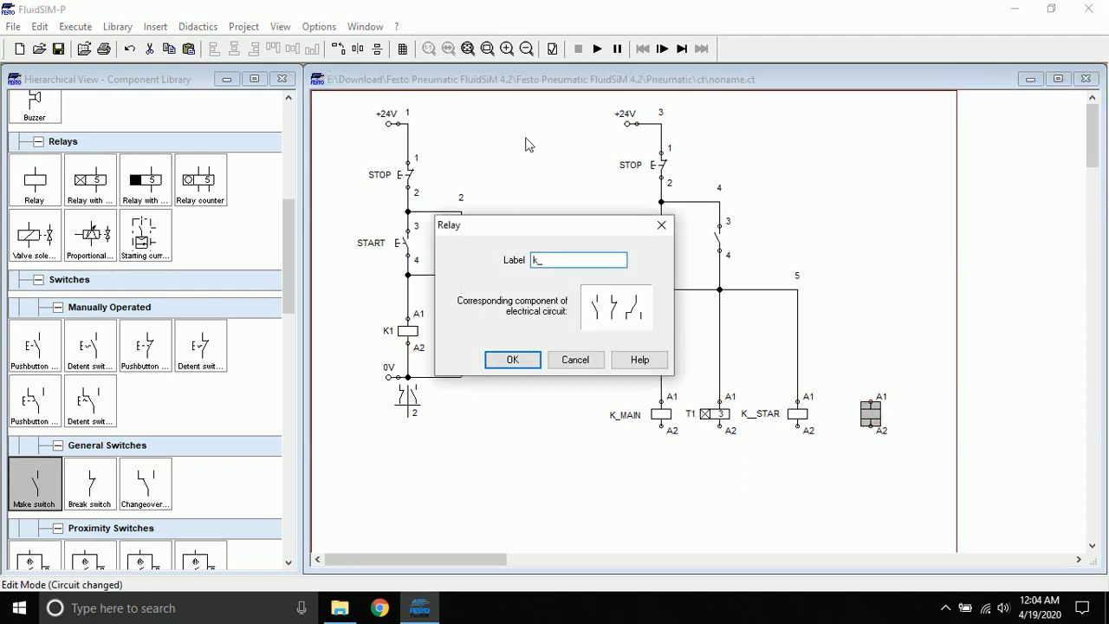
text(k_delta)
key(Return)
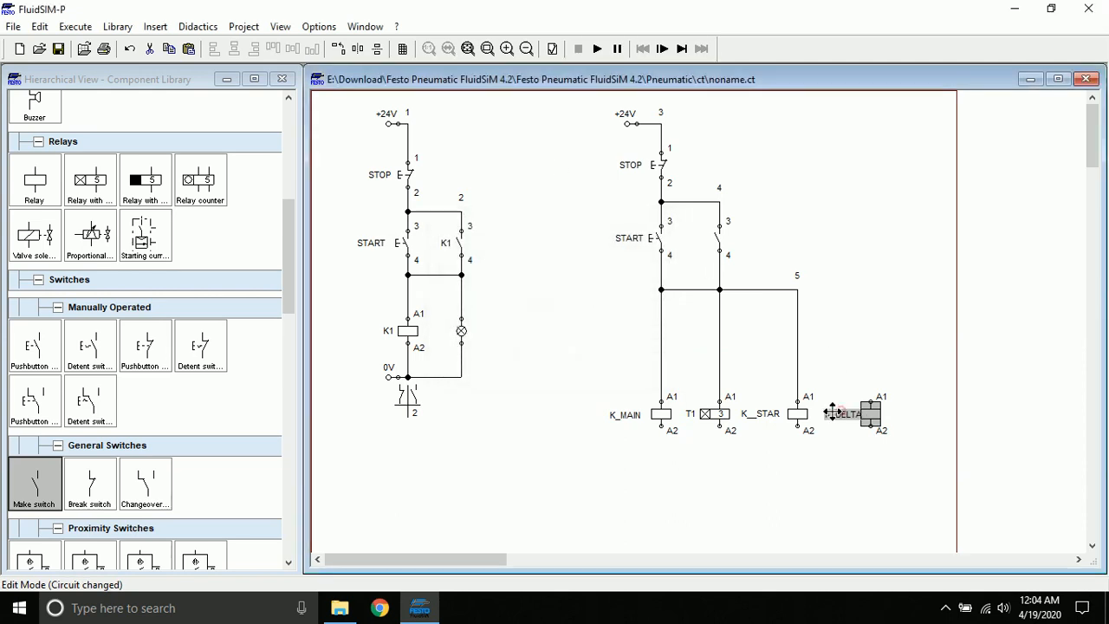
Step: Replace the wire above K__STAR with two break switches, and place a make switch with a break switch below it above K_DELTA
click(798, 362)
key(Delete)
drag(35, 482, 866, 350)
drag(90, 482, 798, 335)
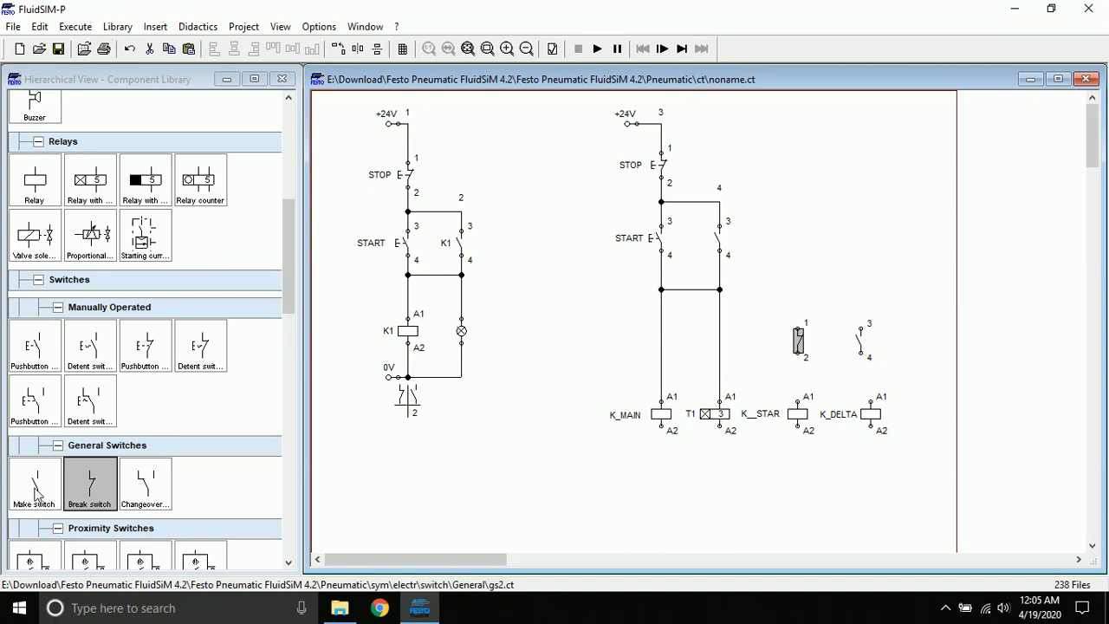
drag(58, 494, 795, 386)
drag(85, 483, 867, 378)
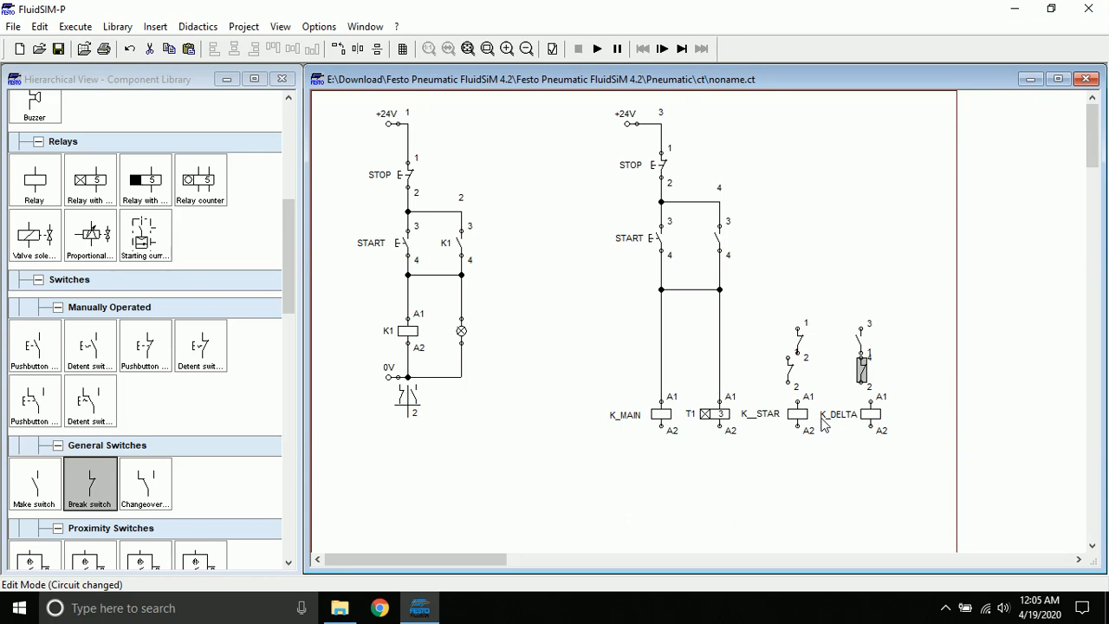
Step: Align the four new switches in vertical pairs directly above the K__STAR and K_DELTA coils, with a small gap between the switches
click(859, 343)
drag(860, 337, 869, 324)
drag(864, 373, 870, 375)
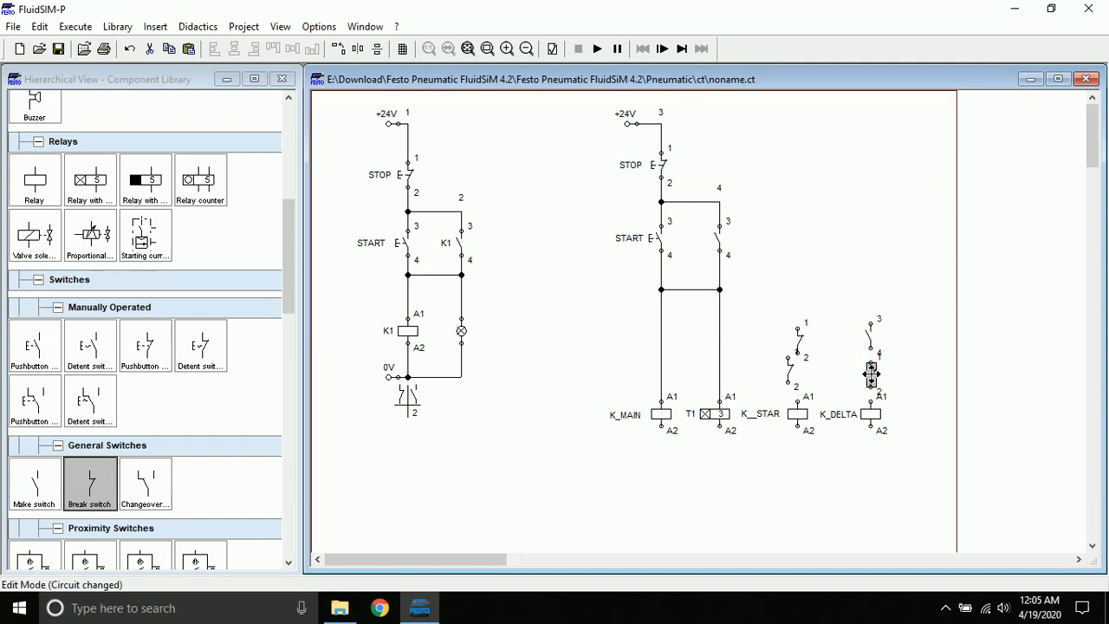
click(789, 371)
drag(789, 371, 797, 372)
click(798, 341)
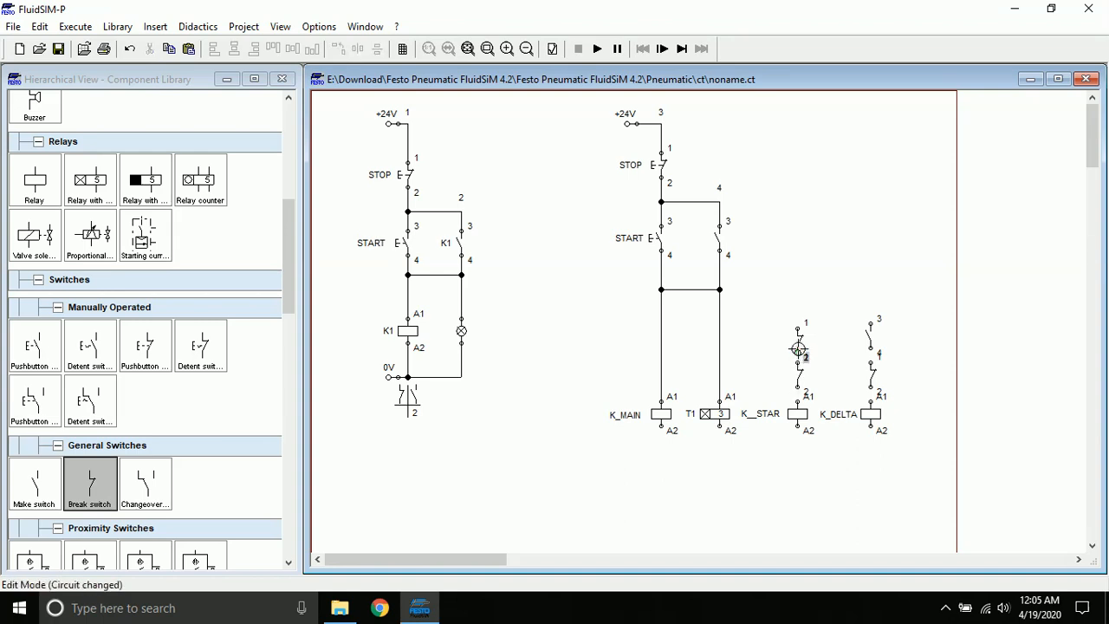
drag(799, 341, 798, 335)
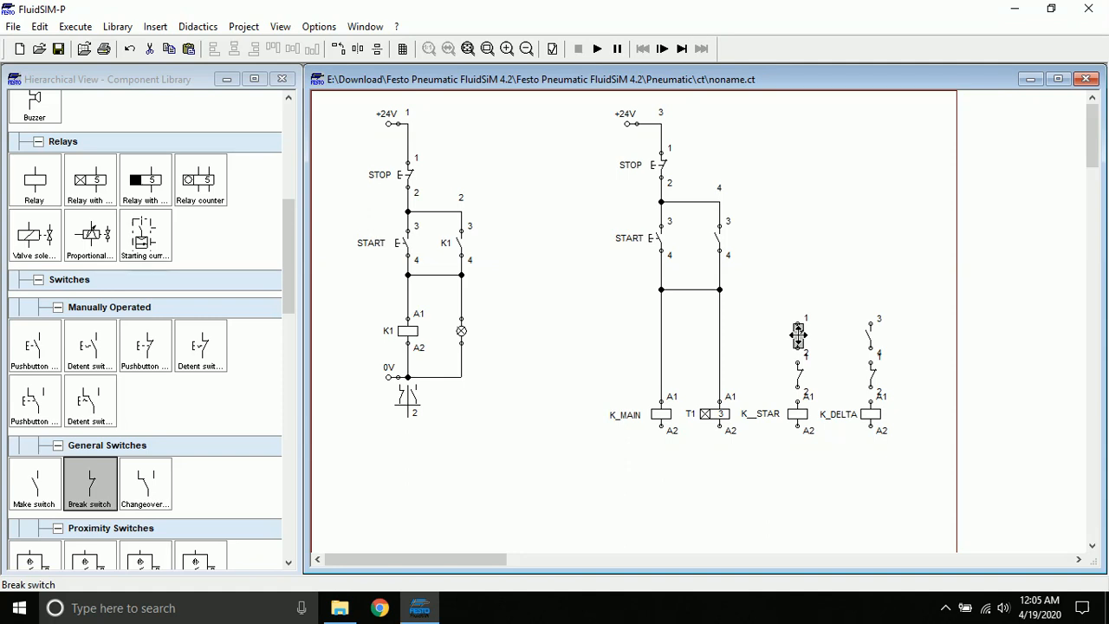
Step: Wire the K__STAR and K_DELTA switch pairs in series from the line below START down to their coils
mouse_move(797, 322)
mouse_down()
mouse_move(760, 290)
mouse_move(719, 289)
mouse_up()
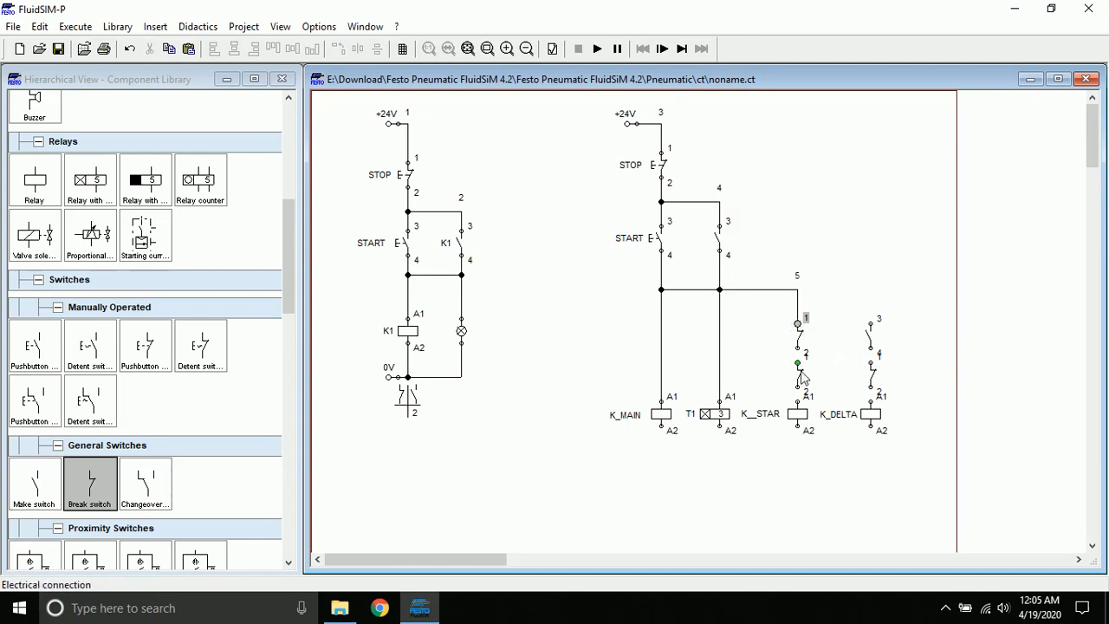
drag(798, 363, 798, 348)
drag(872, 322, 798, 289)
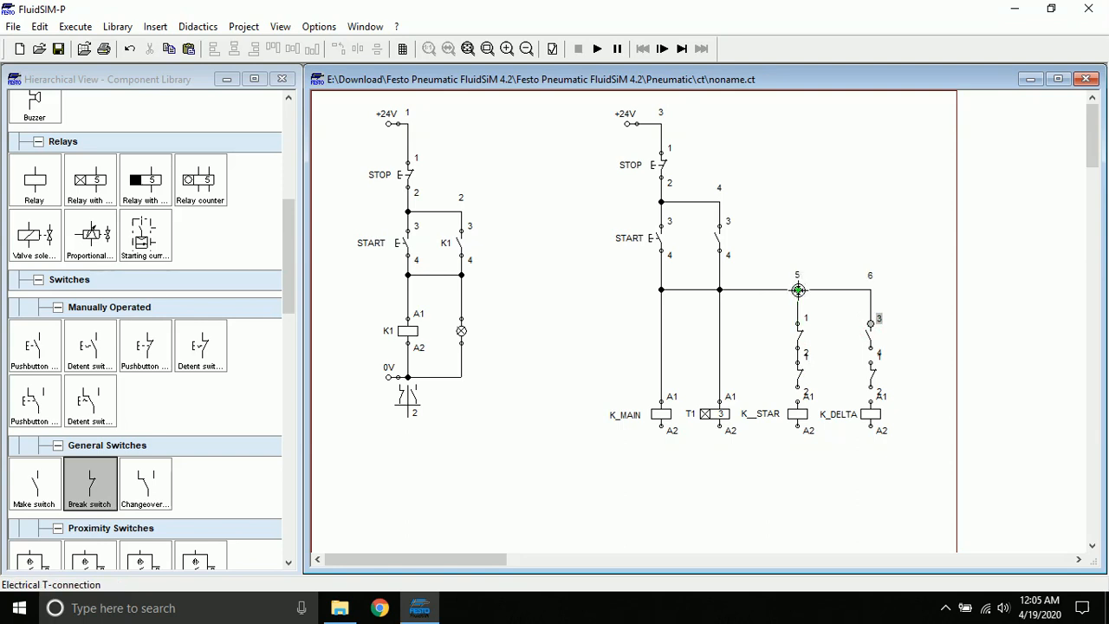
drag(871, 362, 871, 348)
drag(871, 388, 871, 401)
drag(797, 401, 796, 390)
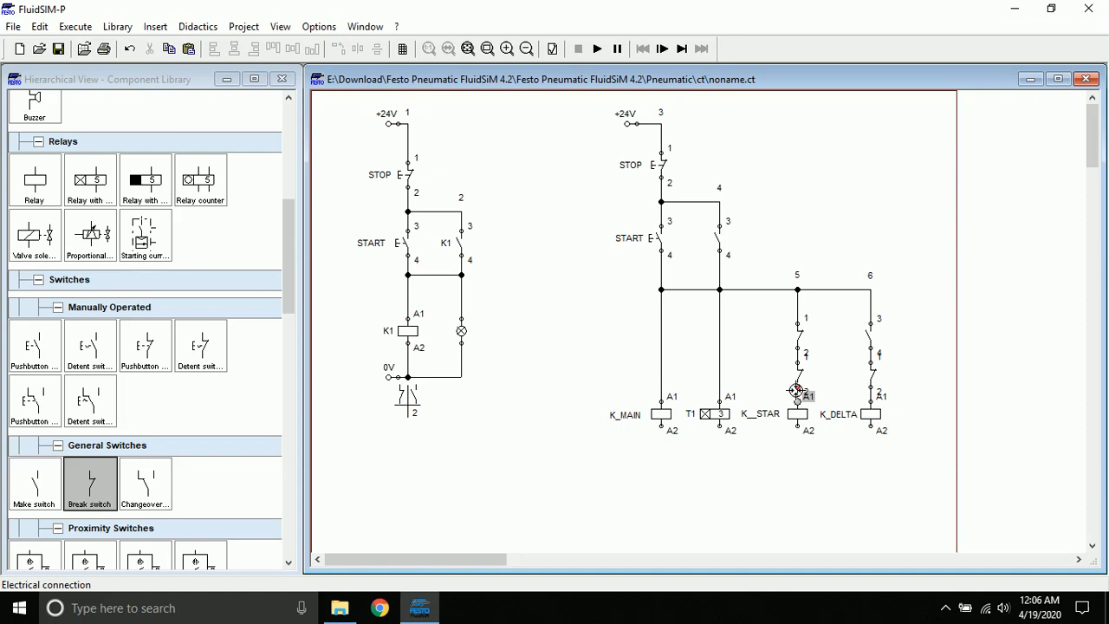
drag(796, 390, 797, 401)
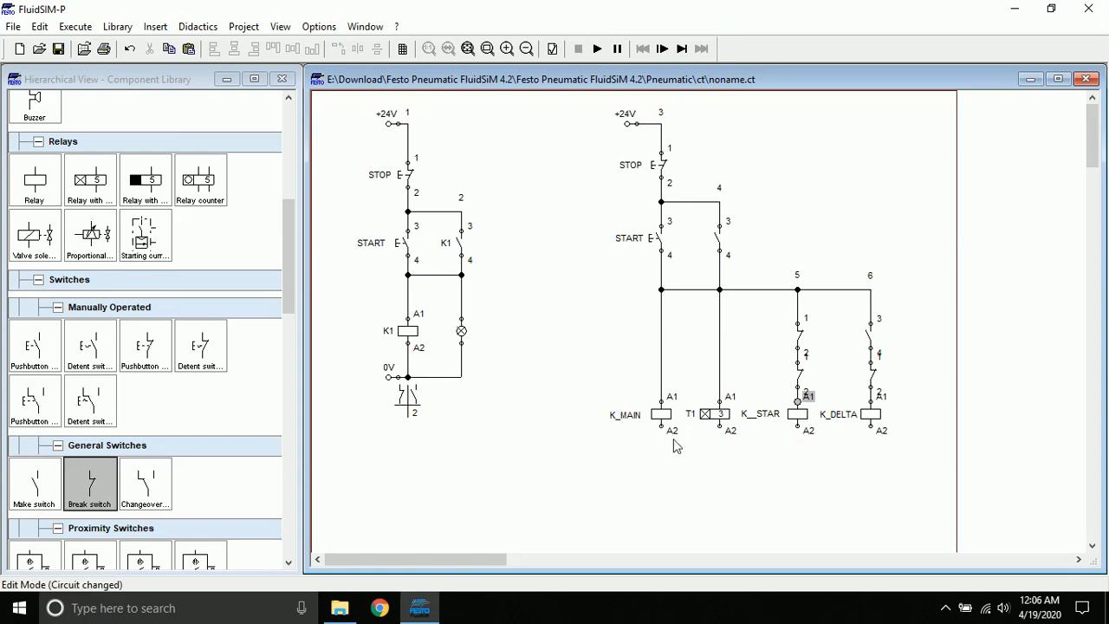
Step: Add a 0V supply below the coils and connect the A2 terminals of all four relays to it
drag(291, 256, 282, 139)
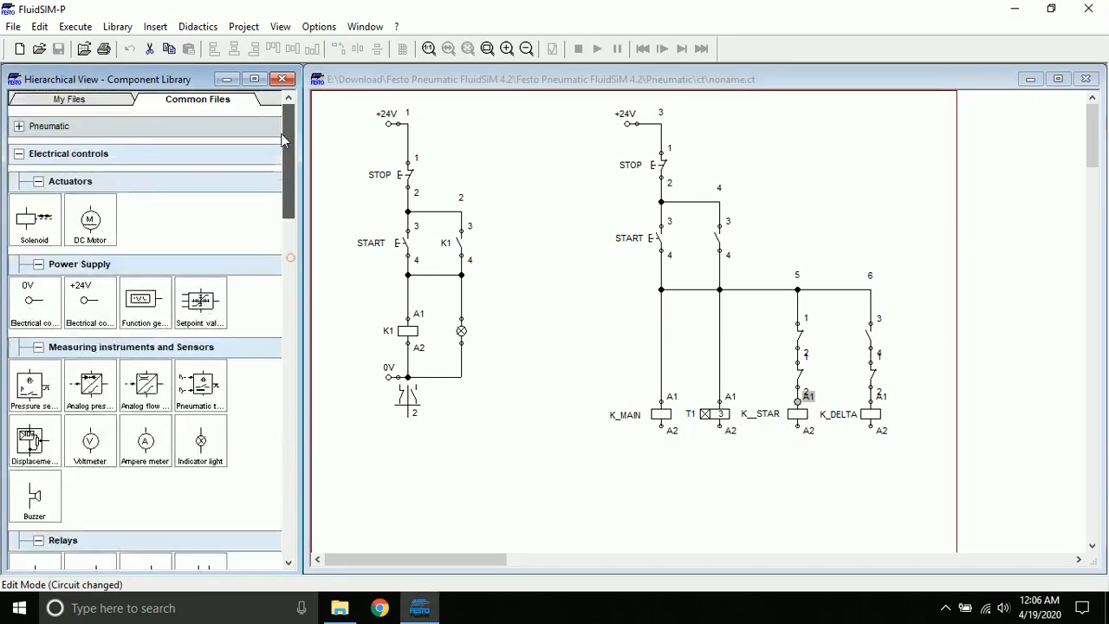
mouse_move(33, 300)
mouse_down()
mouse_move(538, 503)
mouse_move(527, 488)
mouse_move(632, 482)
mouse_move(646, 462)
mouse_move(624, 453)
mouse_move(848, 459)
mouse_move(870, 429)
mouse_up()
drag(797, 426, 798, 454)
drag(720, 426, 719, 454)
drag(661, 427, 661, 454)
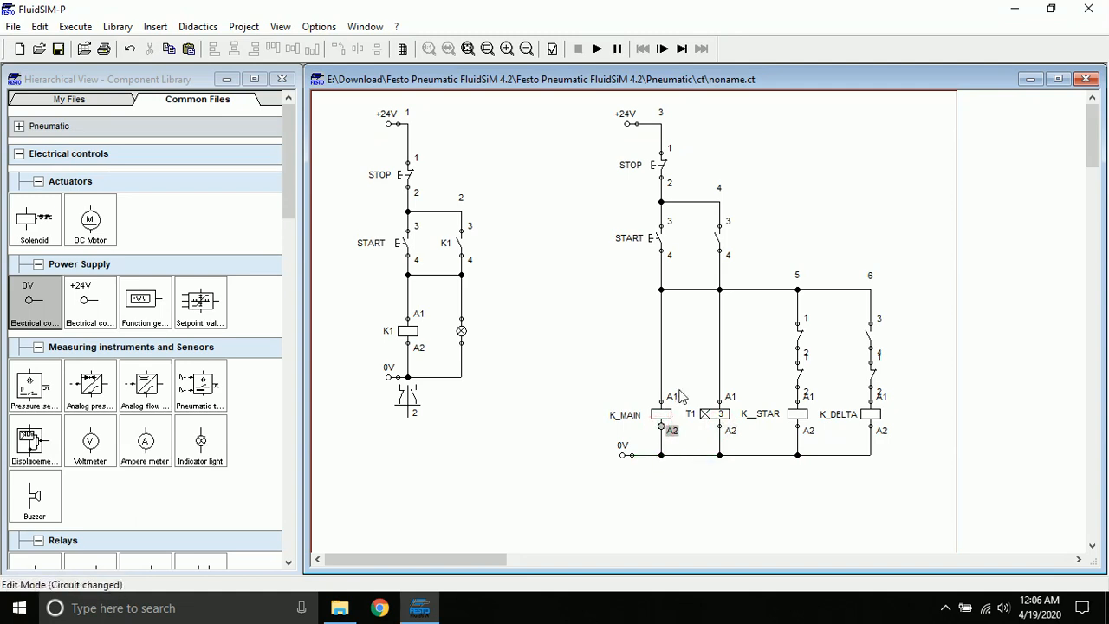
Step: Label the upper break switch in the K__STAR branch and the make switch in the K_DELTA branch T1
double_click(799, 339)
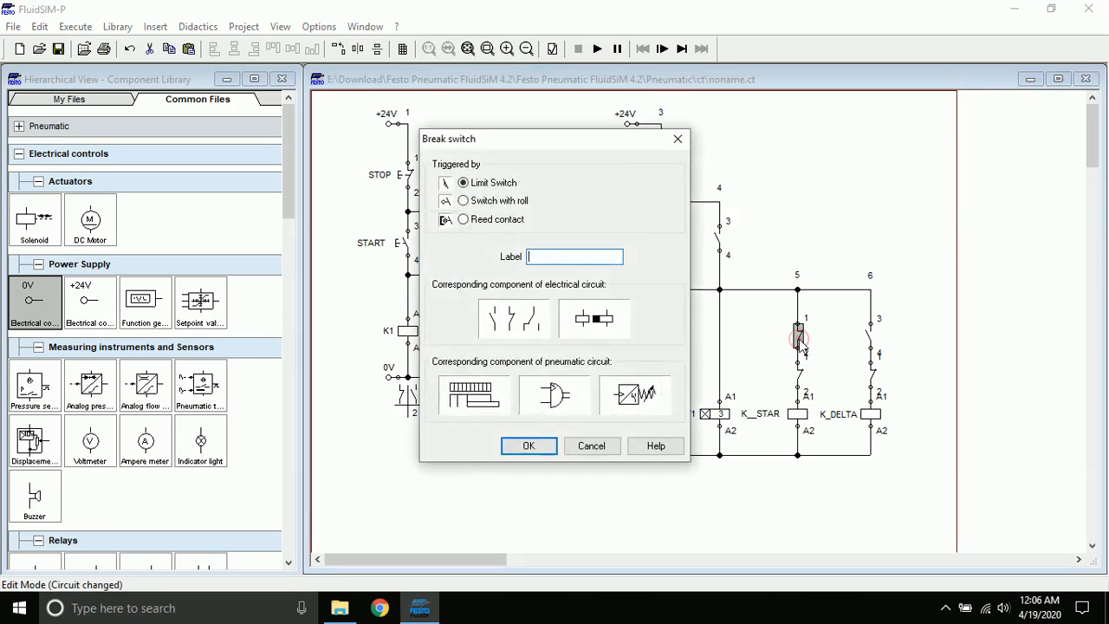
text(T1)
key(Return)
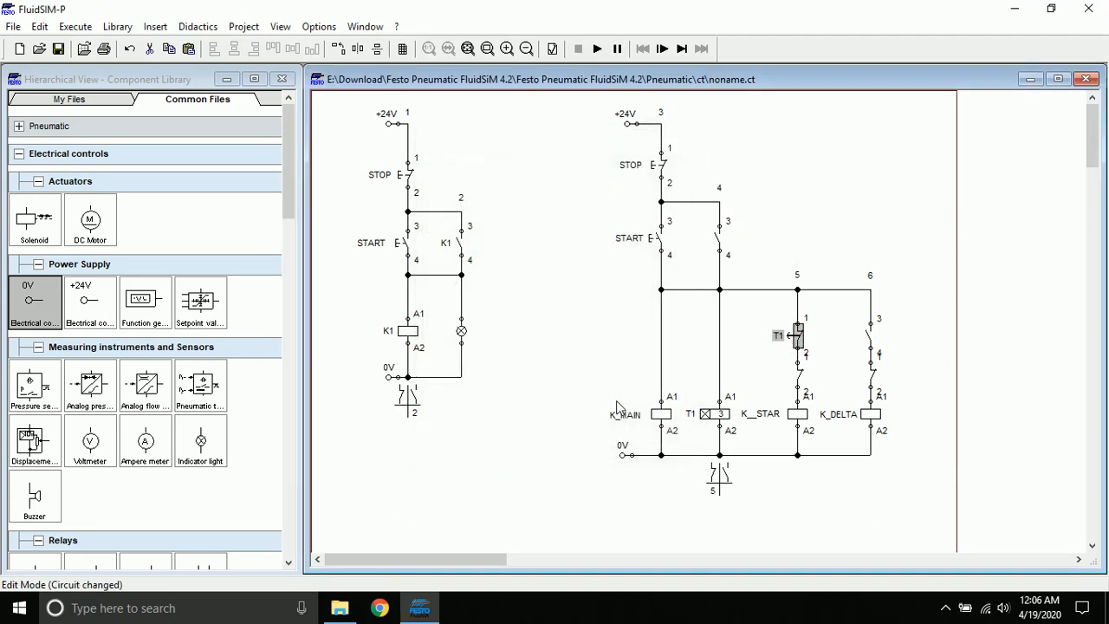
double_click(872, 343)
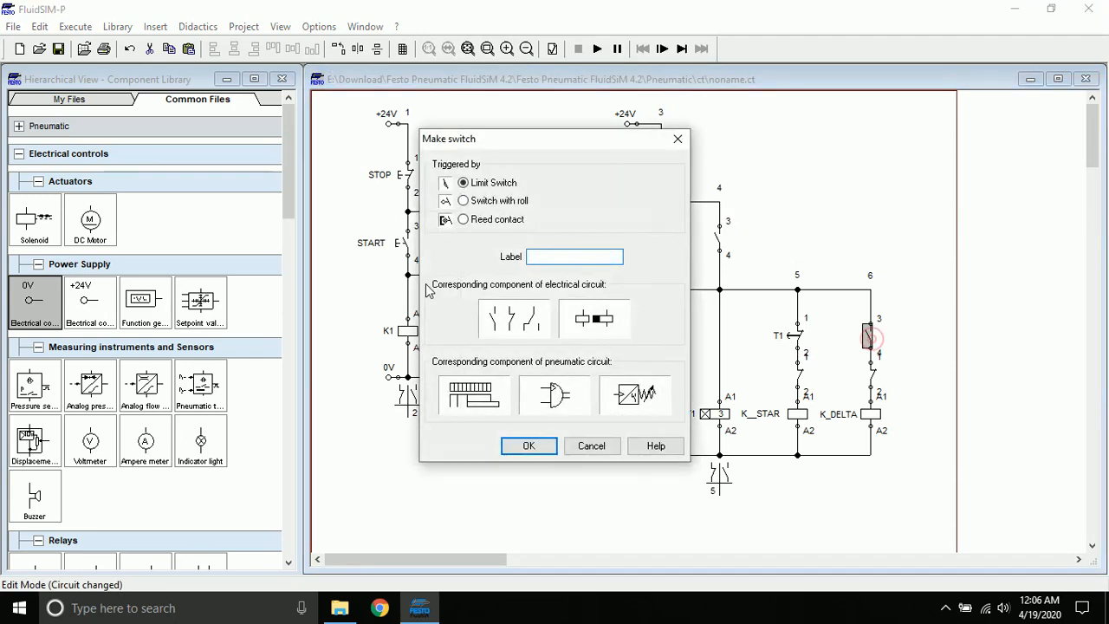
text(T1)
key(Return)
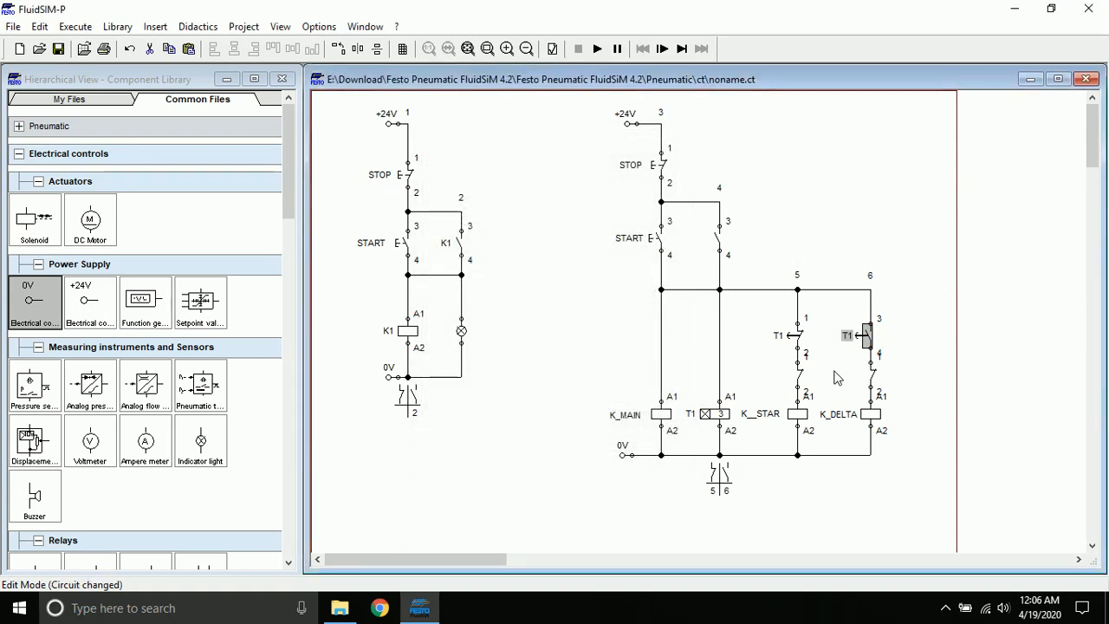
Step: Label the lower break switches K_DELTA above the star coil and K_STAR above the delta coil, and shift both labels left of their symbols
double_click(799, 374)
text(Kdel)
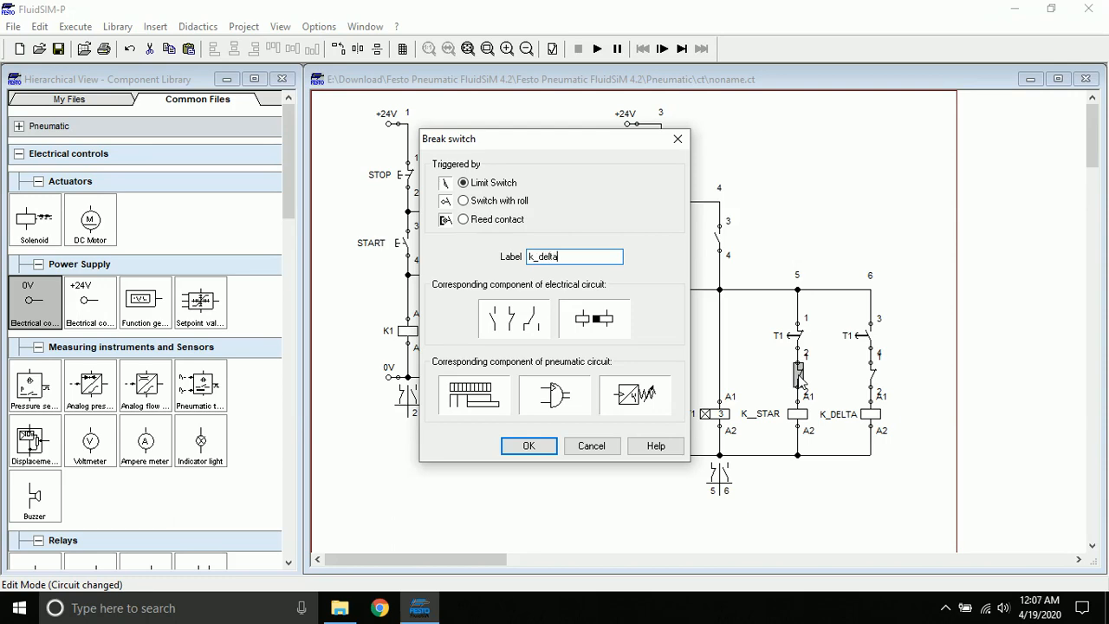
key(Return)
double_click(872, 376)
text(k_star)
key(Return)
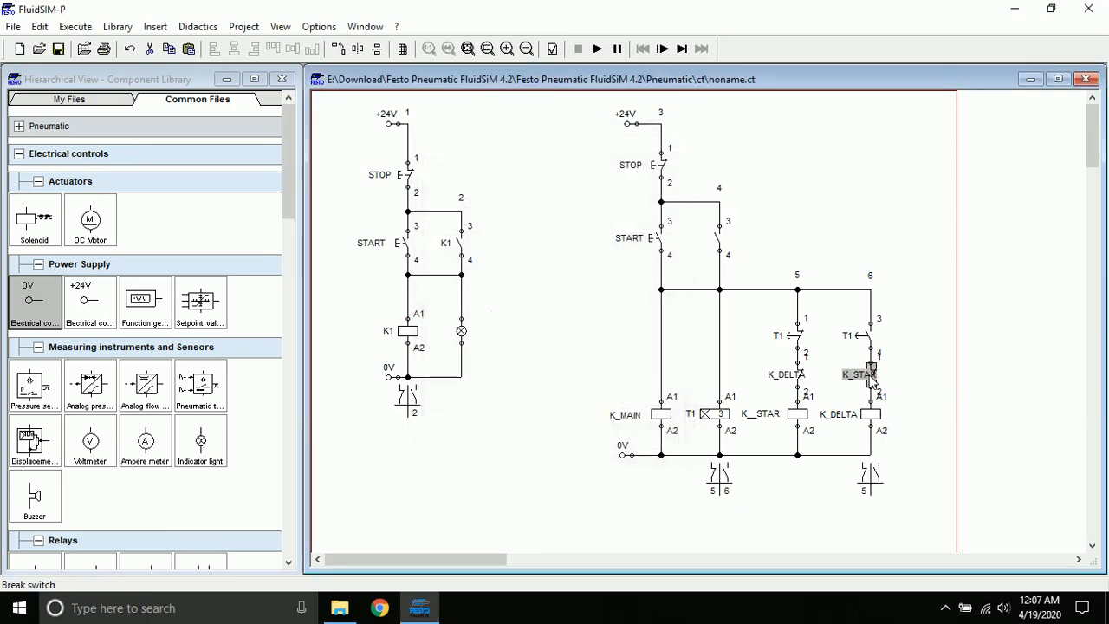
click(774, 378)
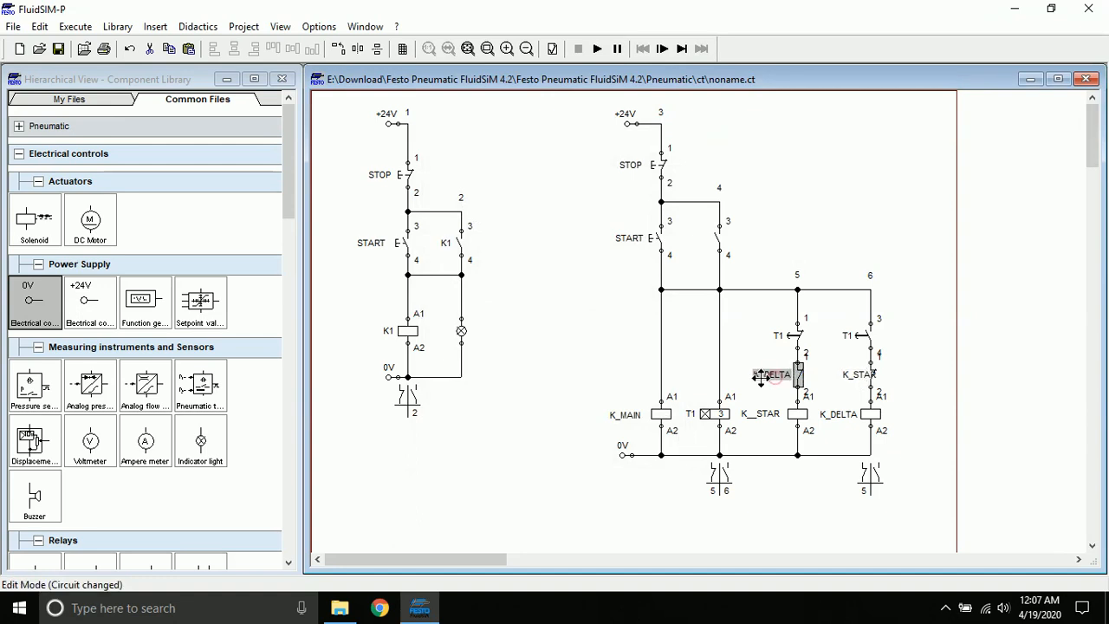
click(854, 381)
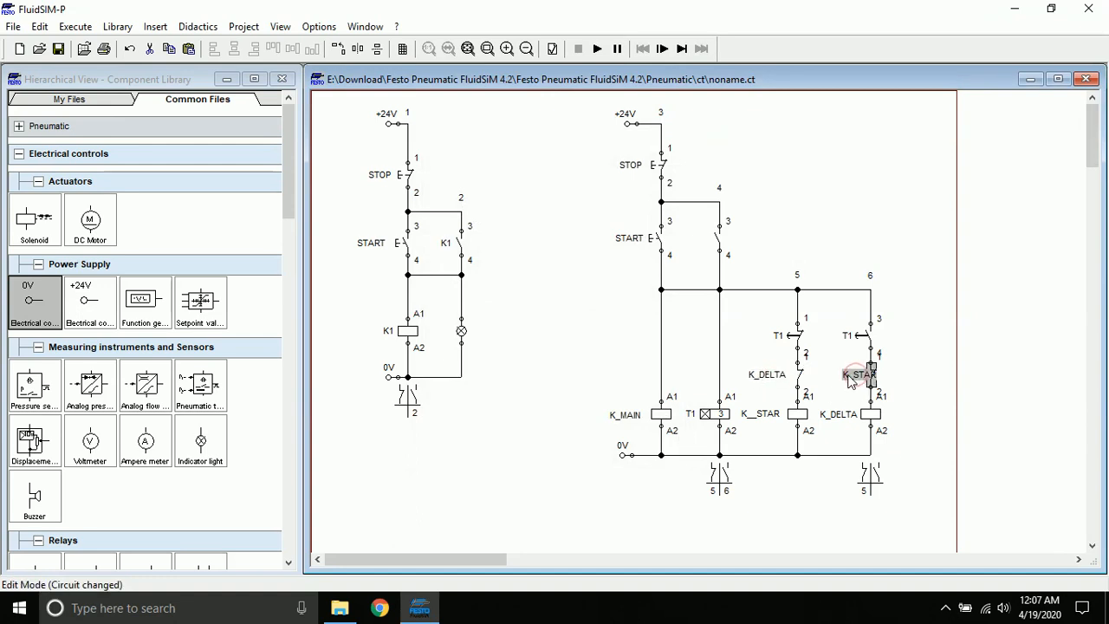
click(842, 241)
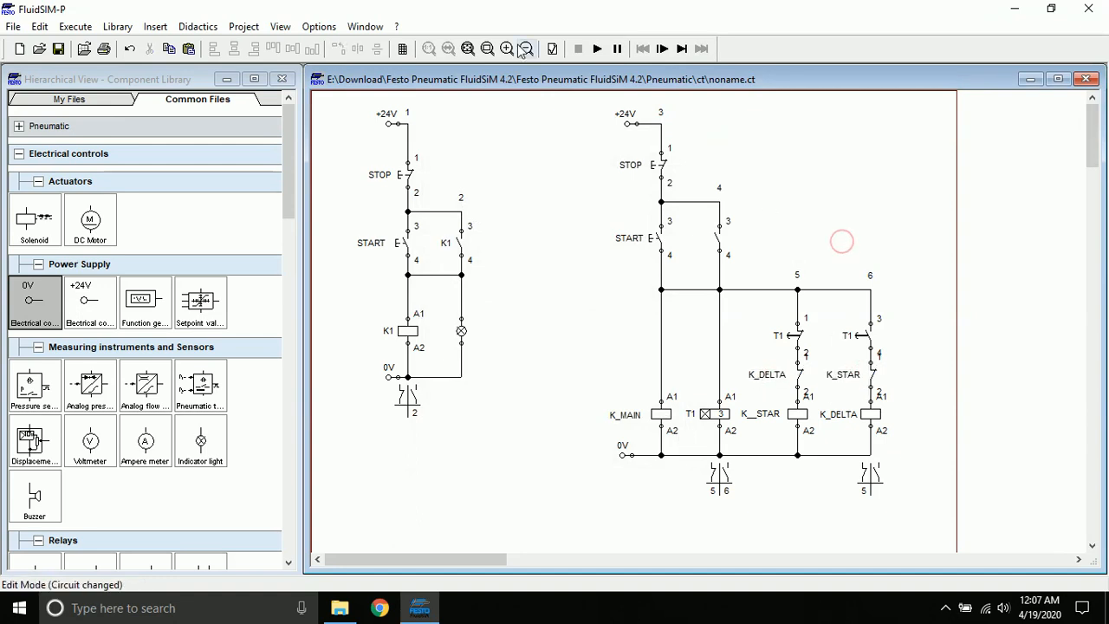
Step: Run the simulation, operate START in the second circuit to test it, and stop the simulation
click(596, 49)
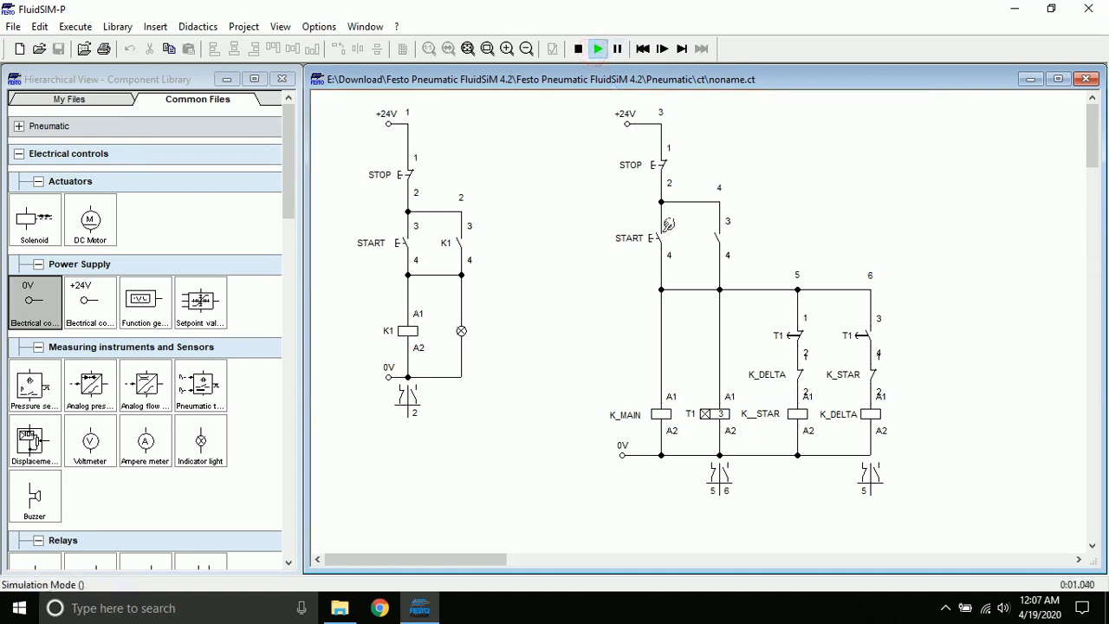
click(663, 227)
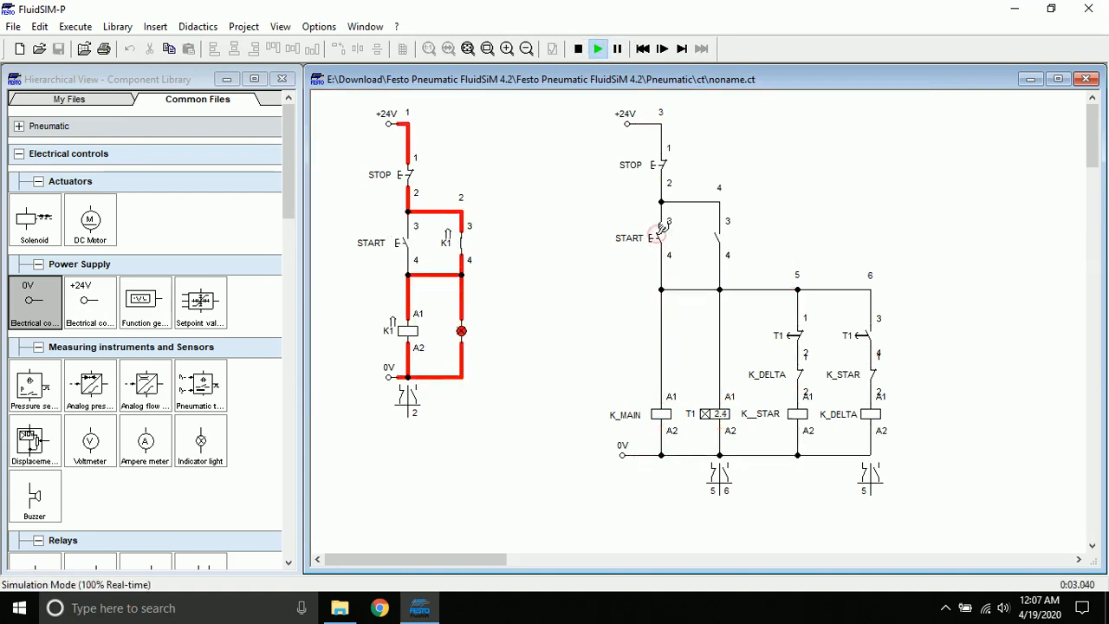
click(576, 49)
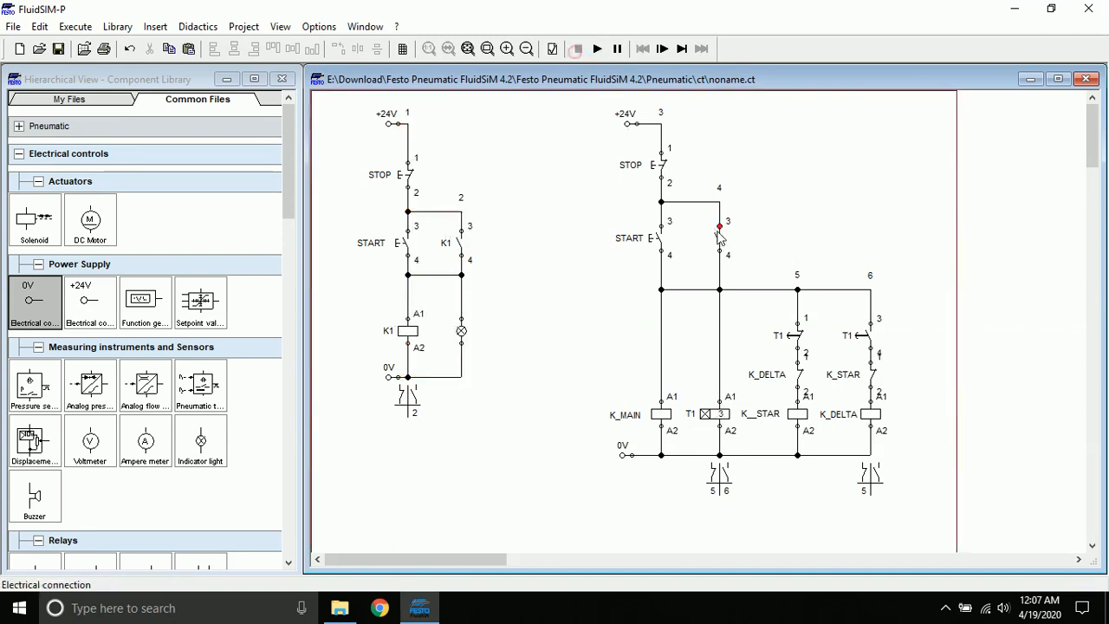
Step: Label the make switch parallel to START K_MAIN and move the label clear of the switch symbol
double_click(717, 235)
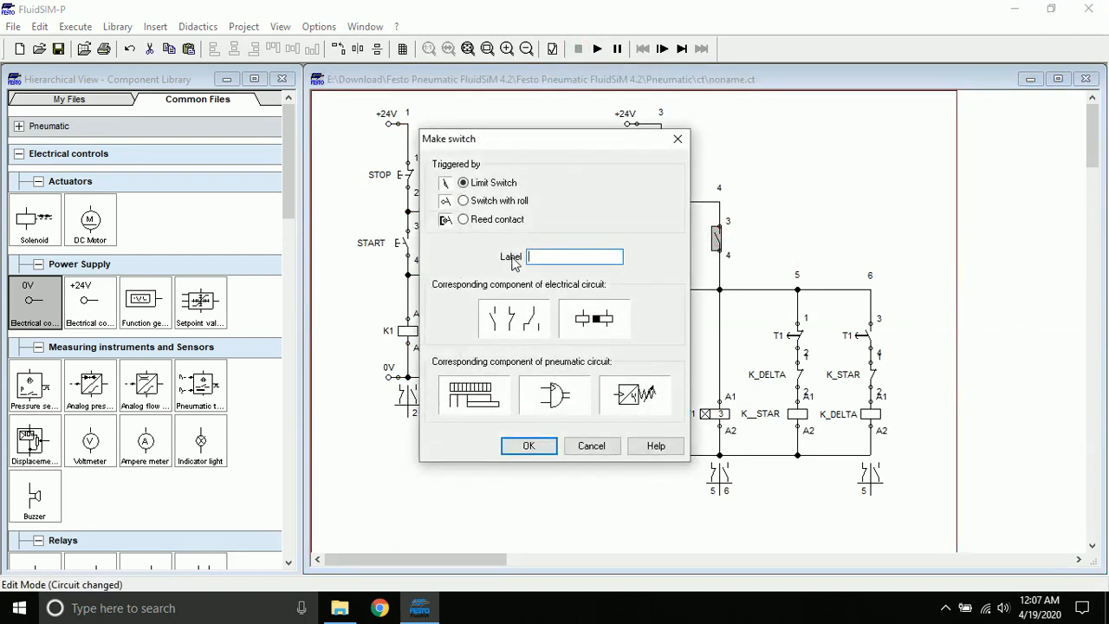
text(KM)
key(BackSpace)
text(MAIN)
key(Return)
double_click(697, 245)
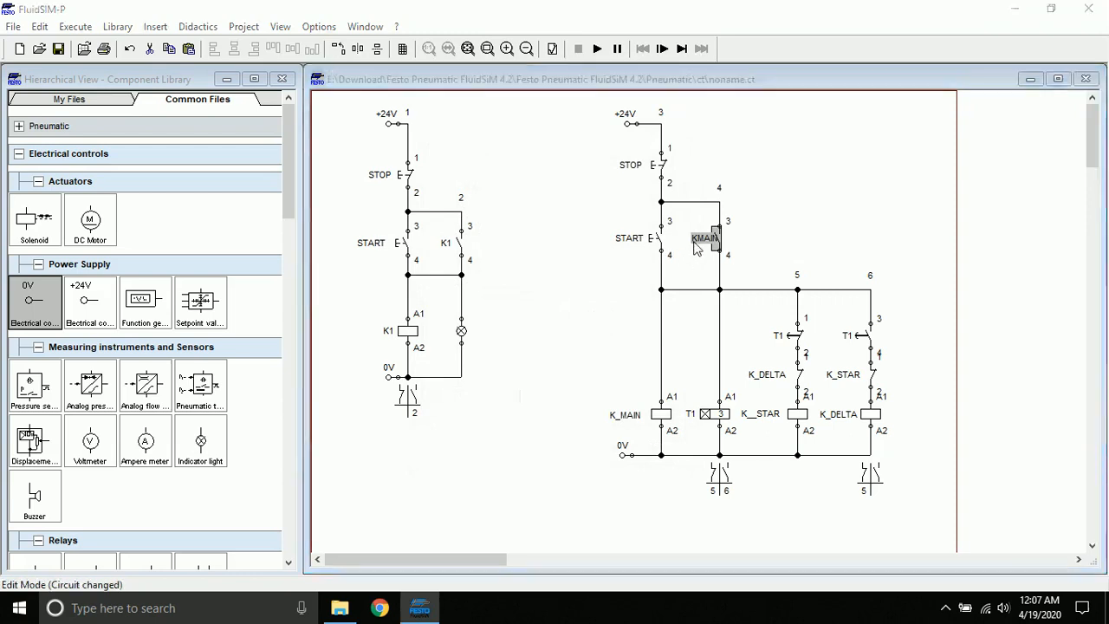
key(Right)
text(_)
key(Return)
drag(704, 244, 687, 240)
click(757, 241)
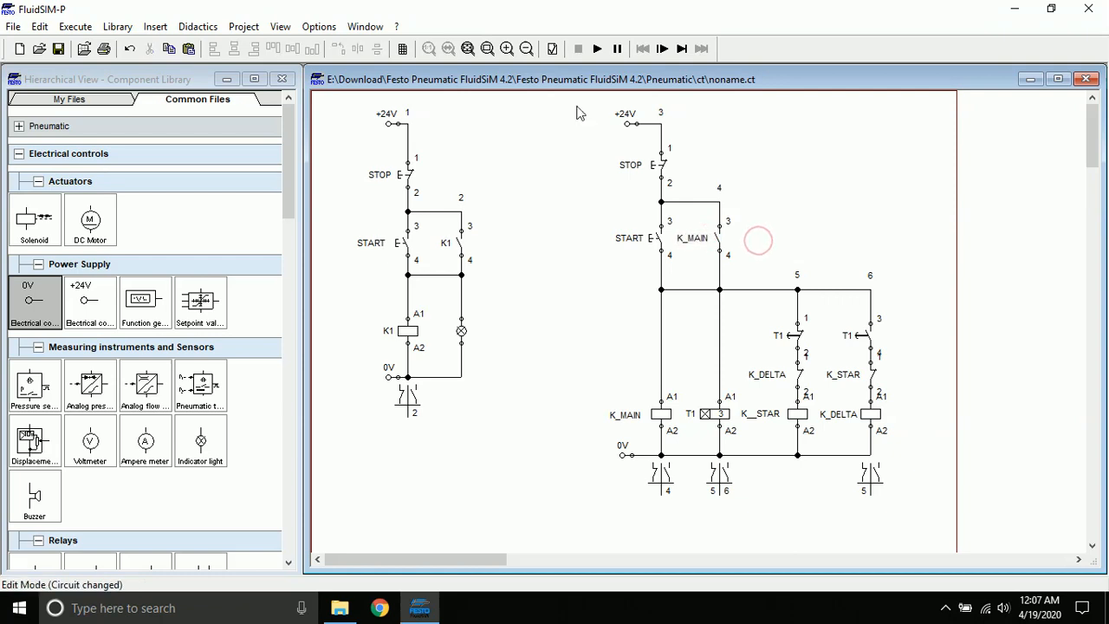
Step: Simulate the circuits again and operate START in the second circuit to check the latching and star-delta sequence
click(597, 48)
click(665, 231)
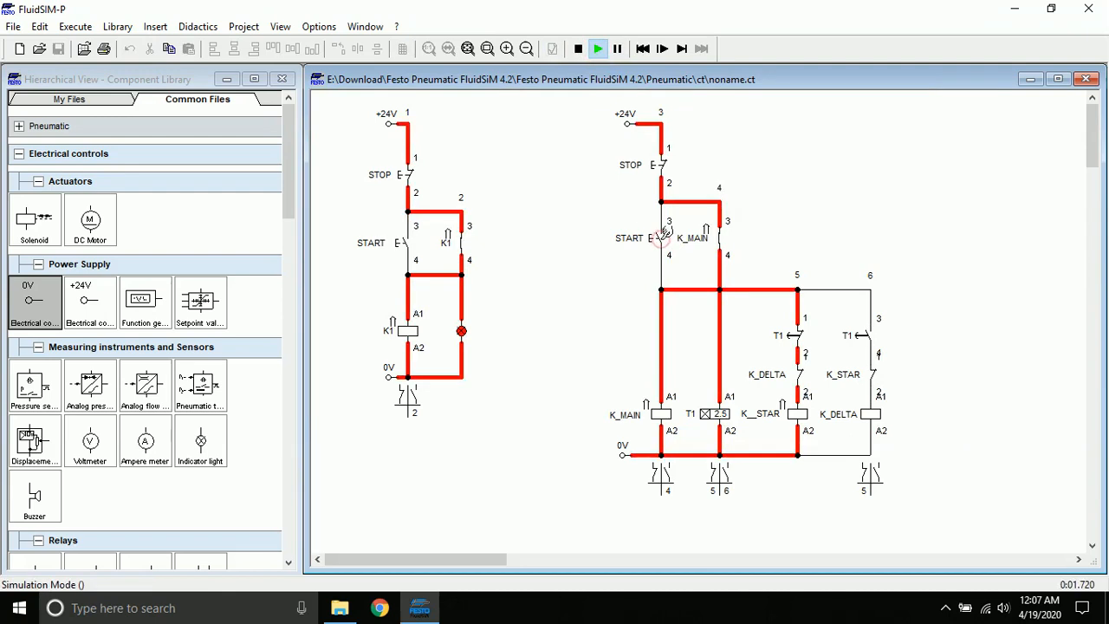